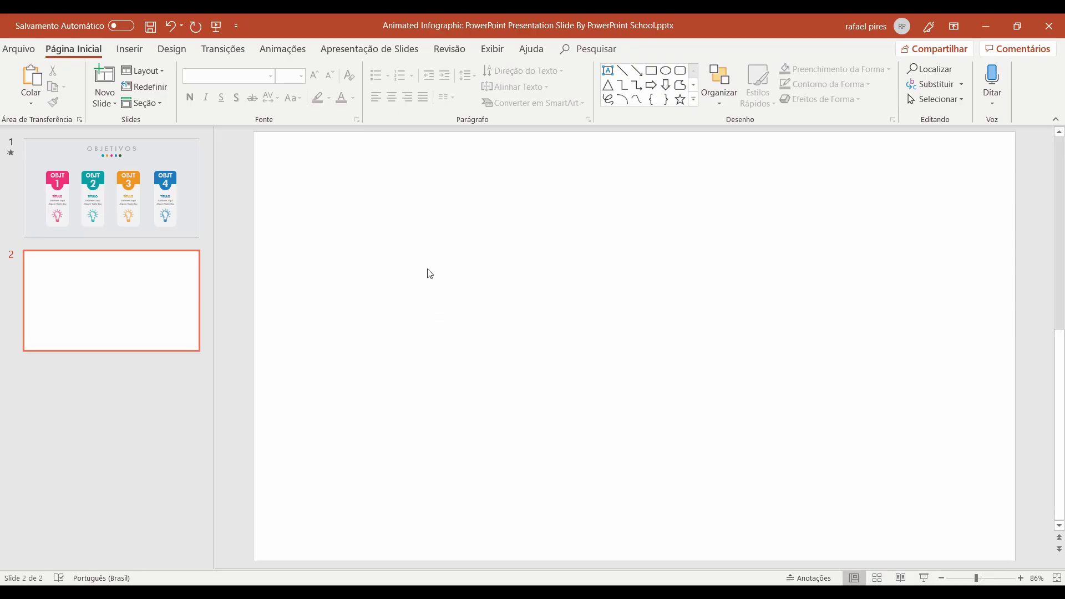
Fill slide 2's background with a solid light grey colour using Formatar Plano de Fundo
right_click(482, 296)
click(571, 421)
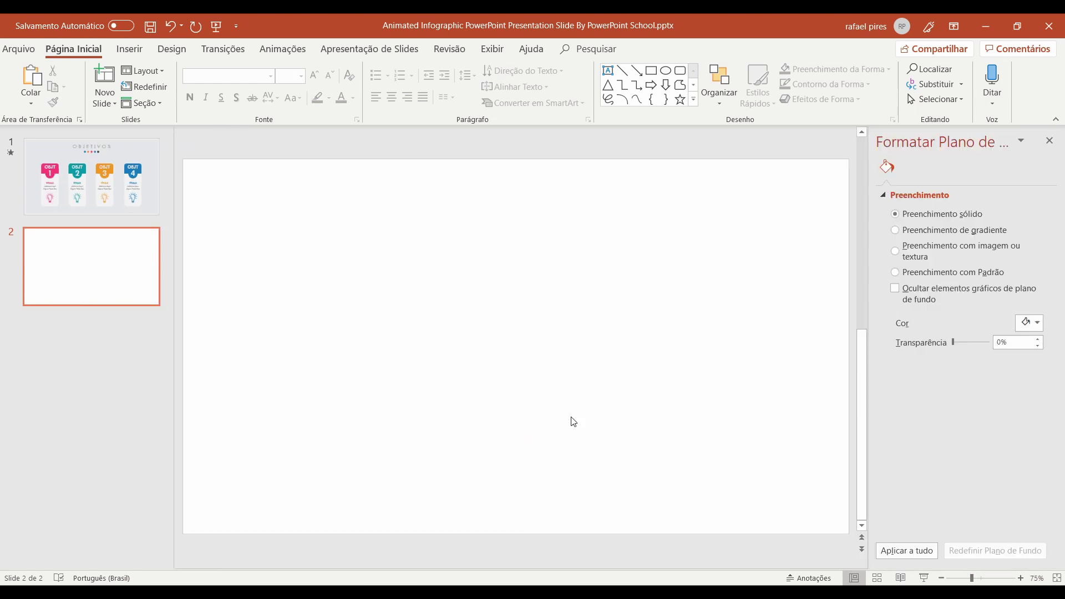
click(1036, 322)
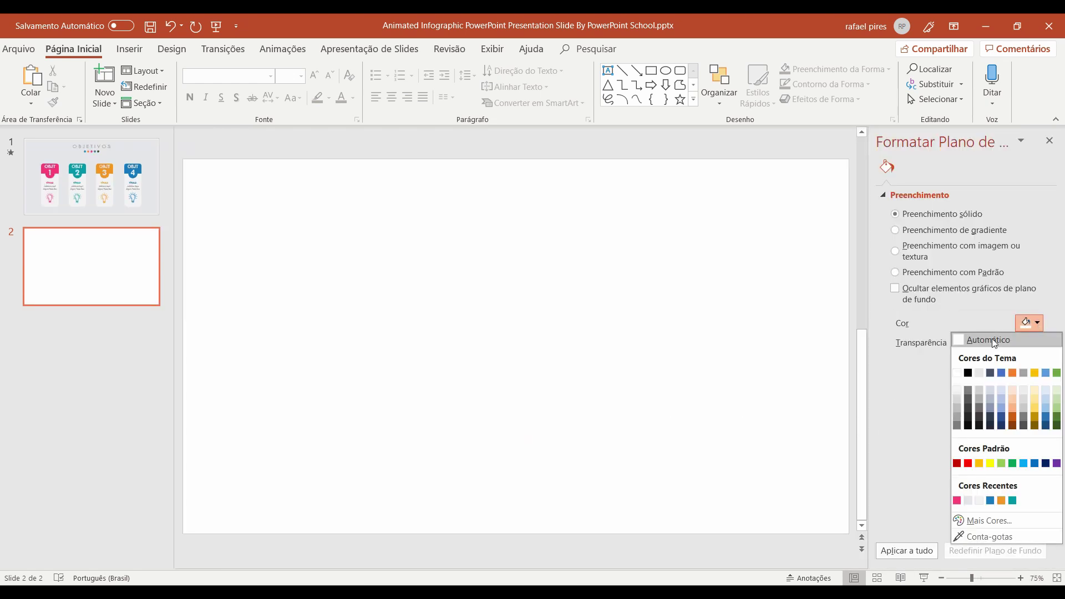
click(977, 373)
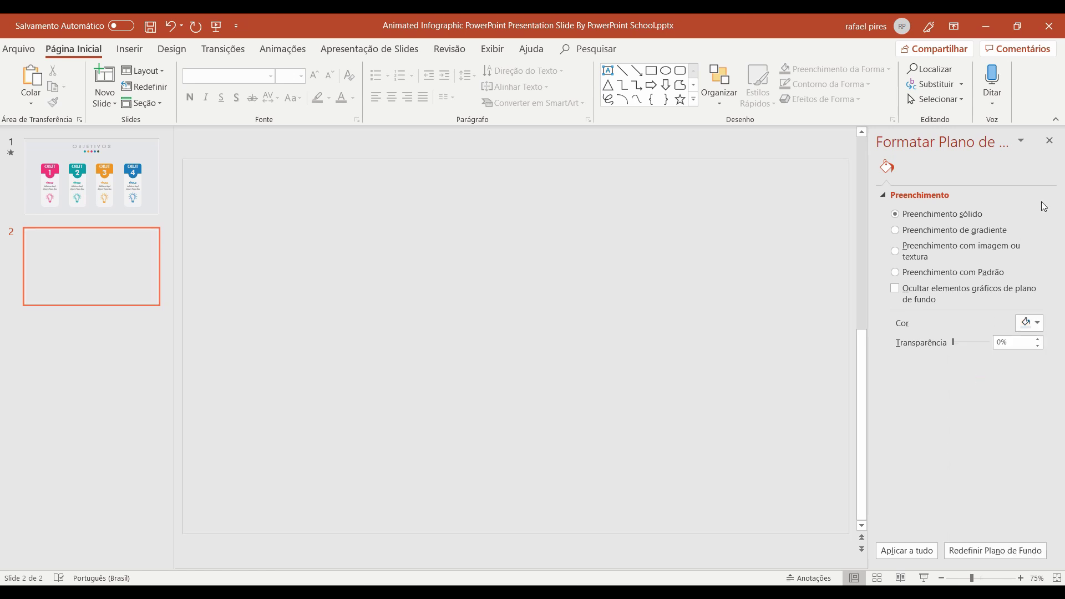
click(1049, 141)
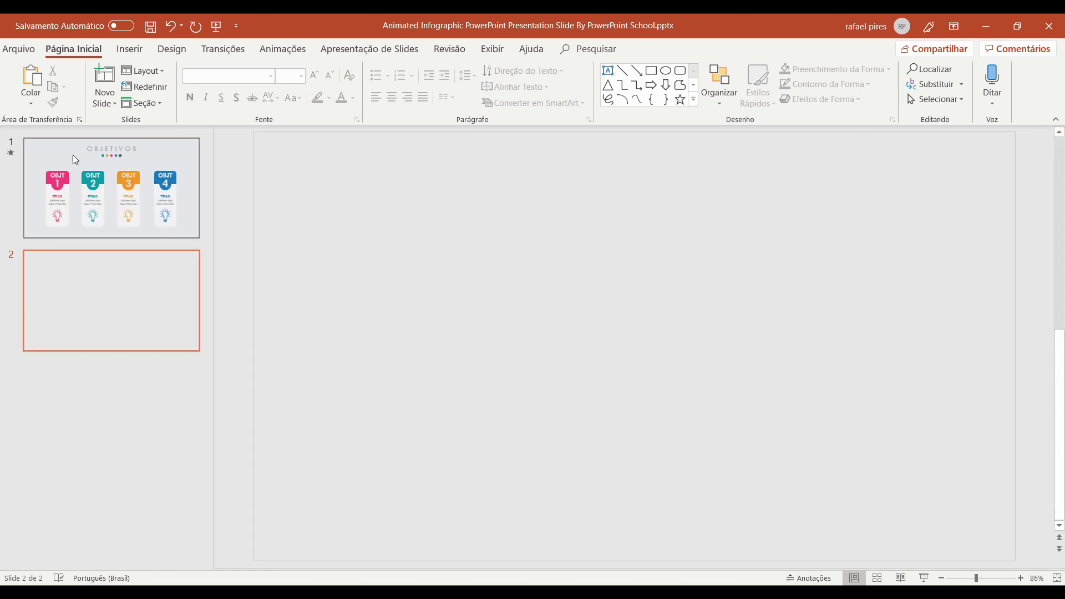
Draw a rounded-top rectangle and flip it vertically so the rounded corners sit at the bottom
click(130, 49)
click(280, 89)
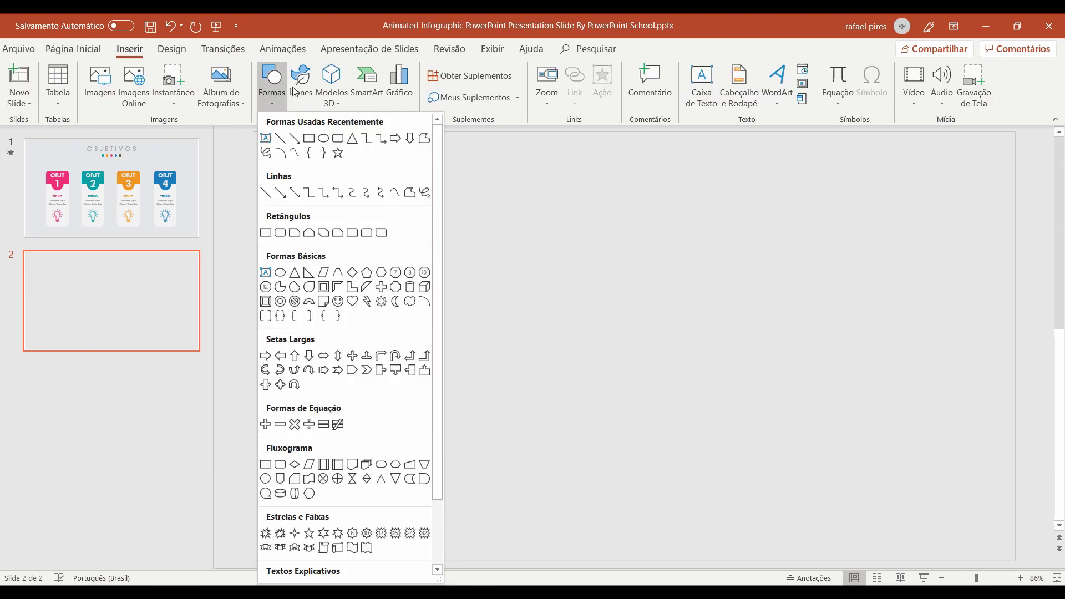
click(366, 233)
drag(348, 216, 450, 332)
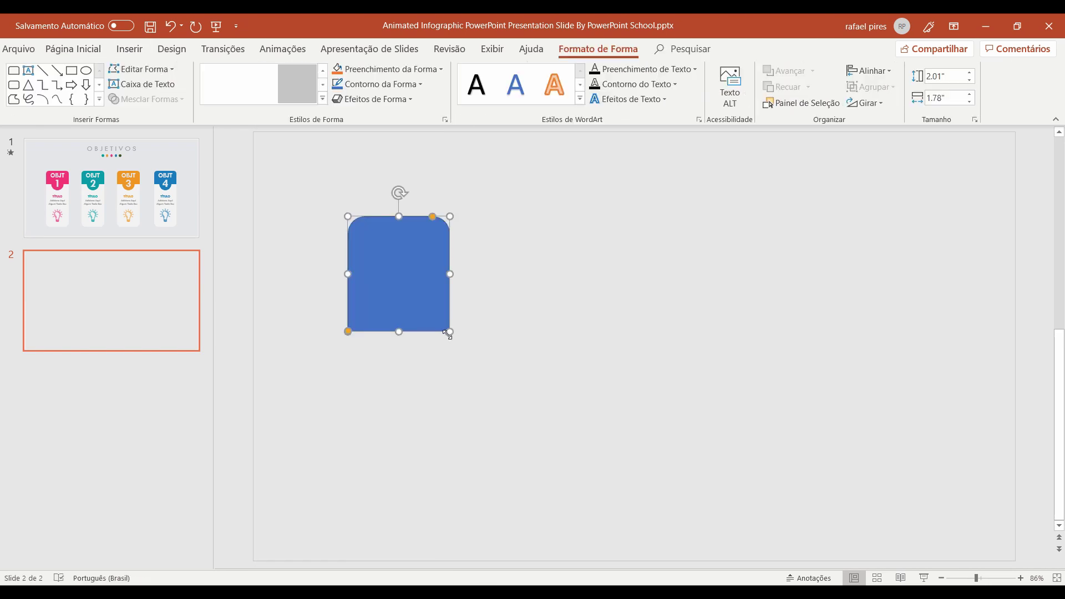
click(871, 106)
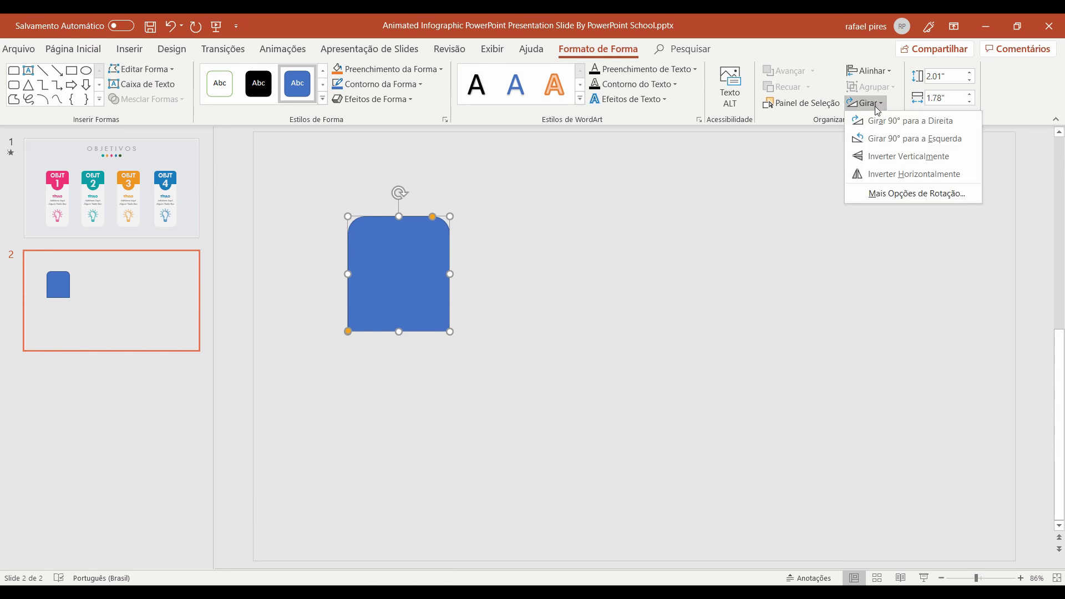
click(886, 156)
Size the card to 3.22" tall by 1.74" wide
click(955, 75)
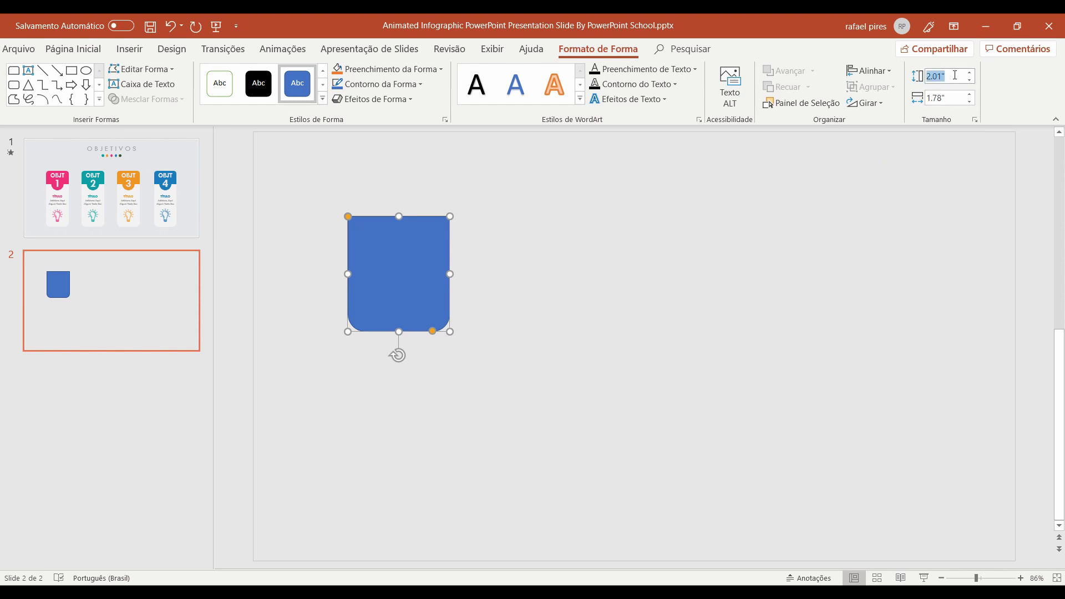
text(3.22)
key(Tab)
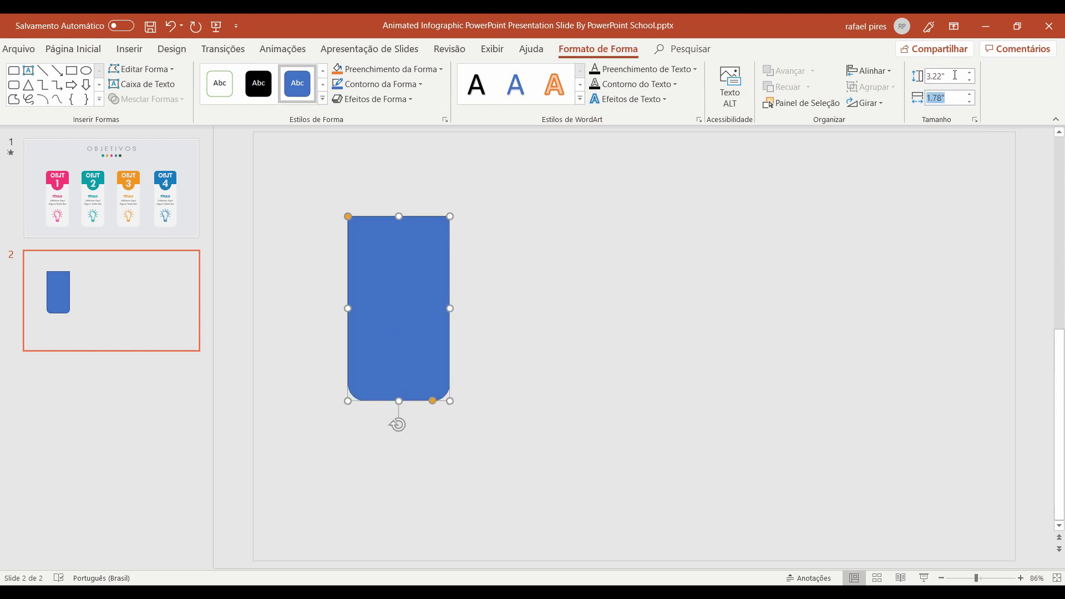
text(1.)
key(Return)
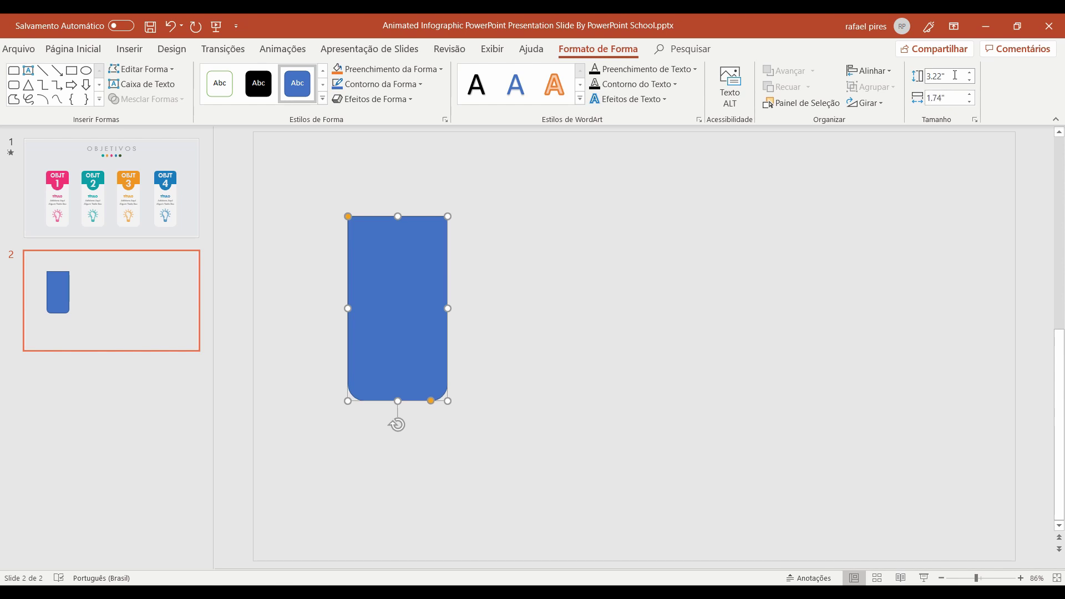
click(573, 333)
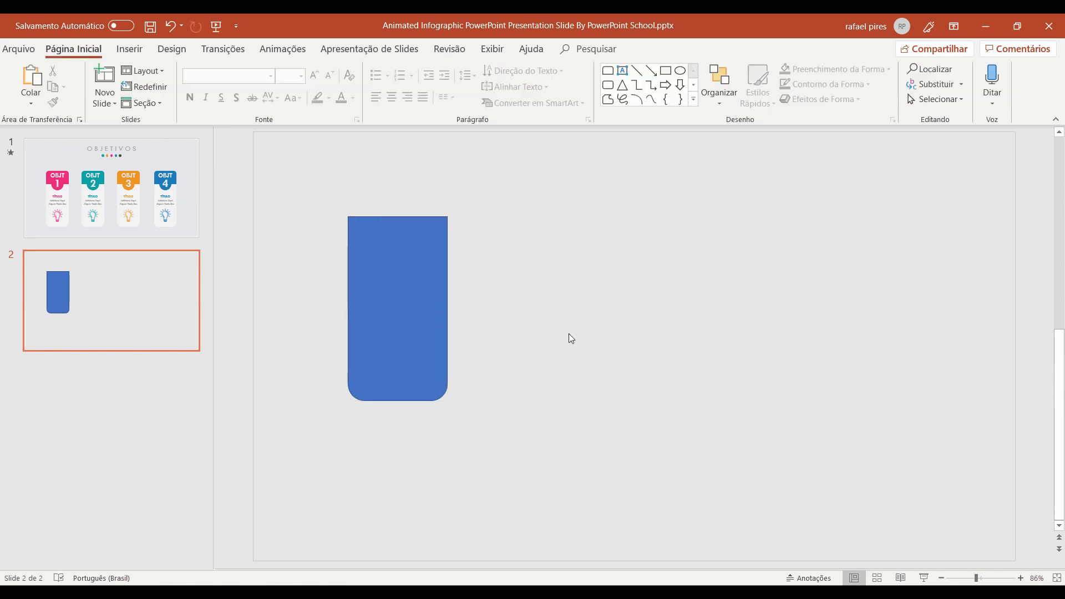
Draw a small circle centred on the card's top edge
click(681, 72)
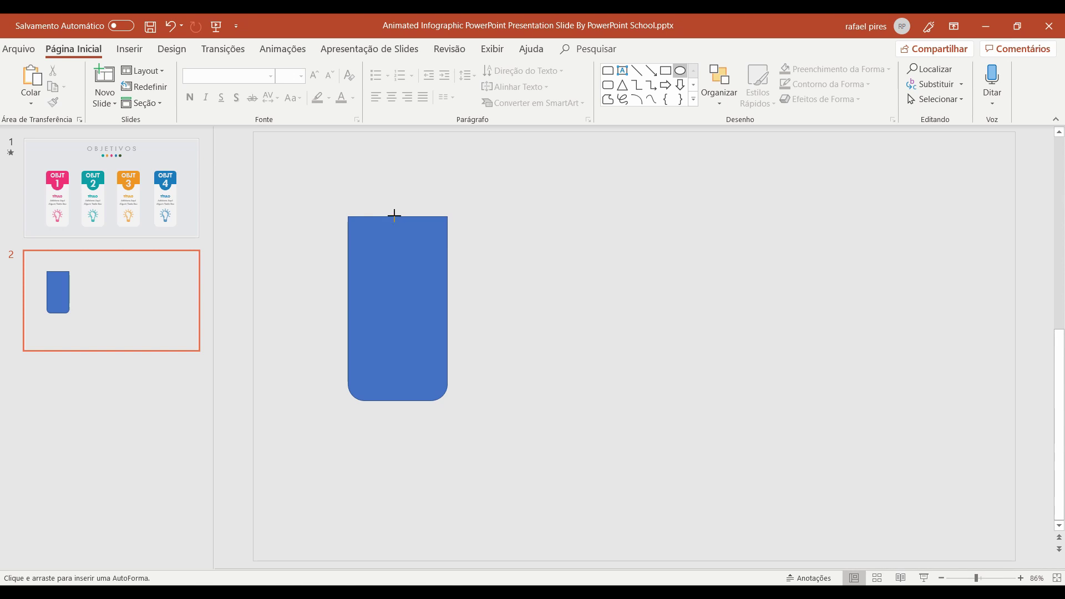
drag(394, 215, 404, 252)
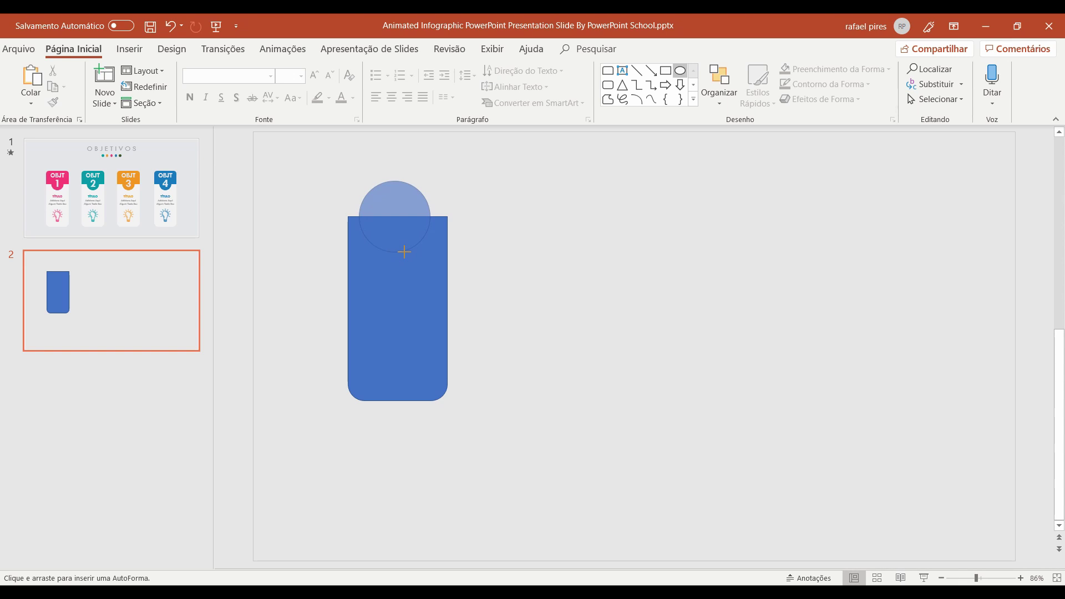
drag(405, 252, 402, 230)
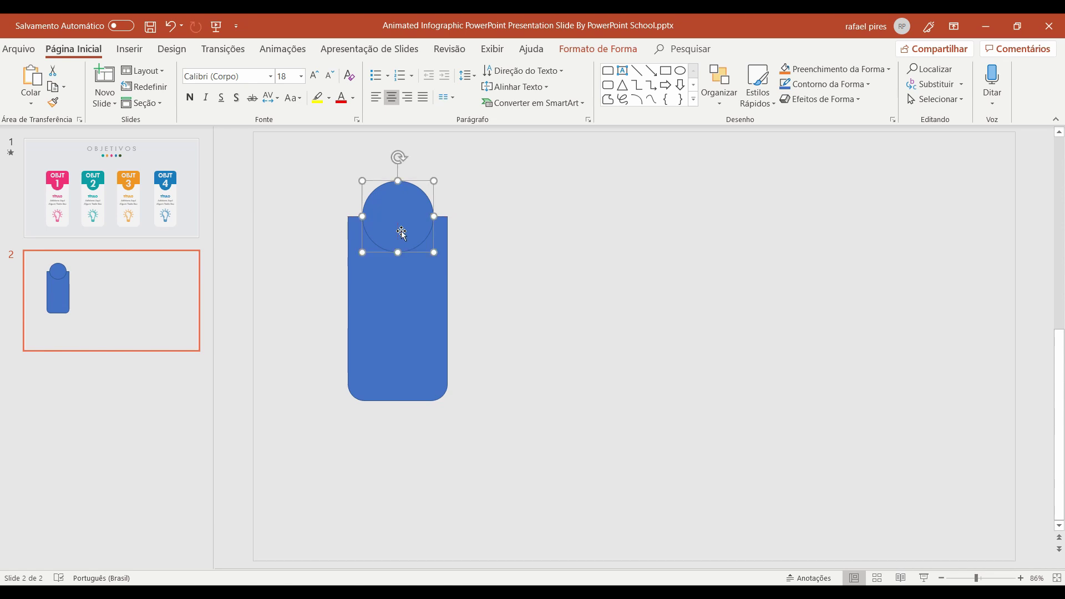
click(361, 176)
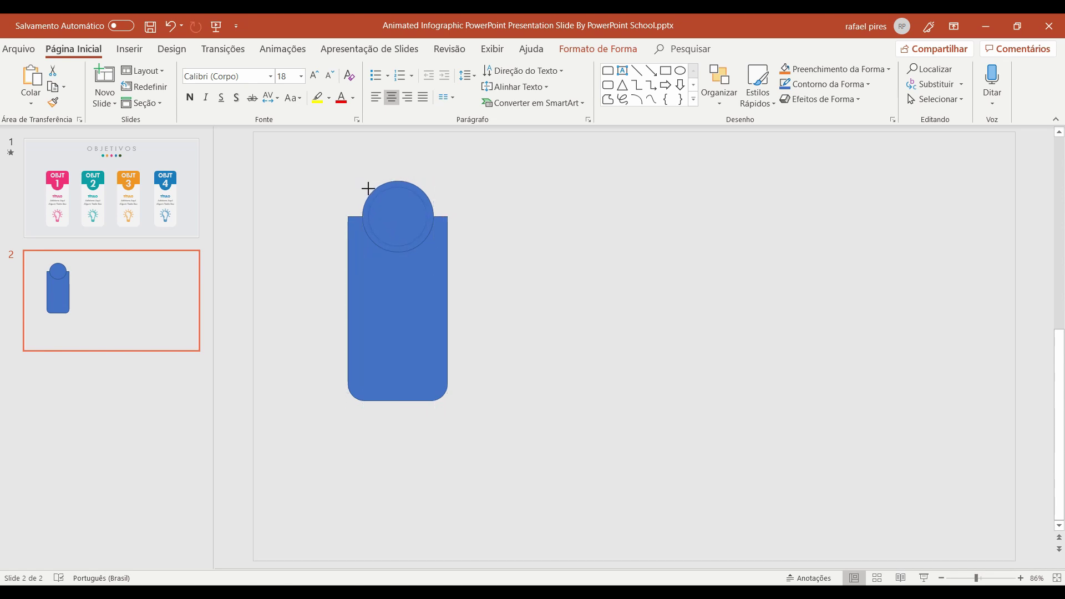
drag(368, 189, 368, 188)
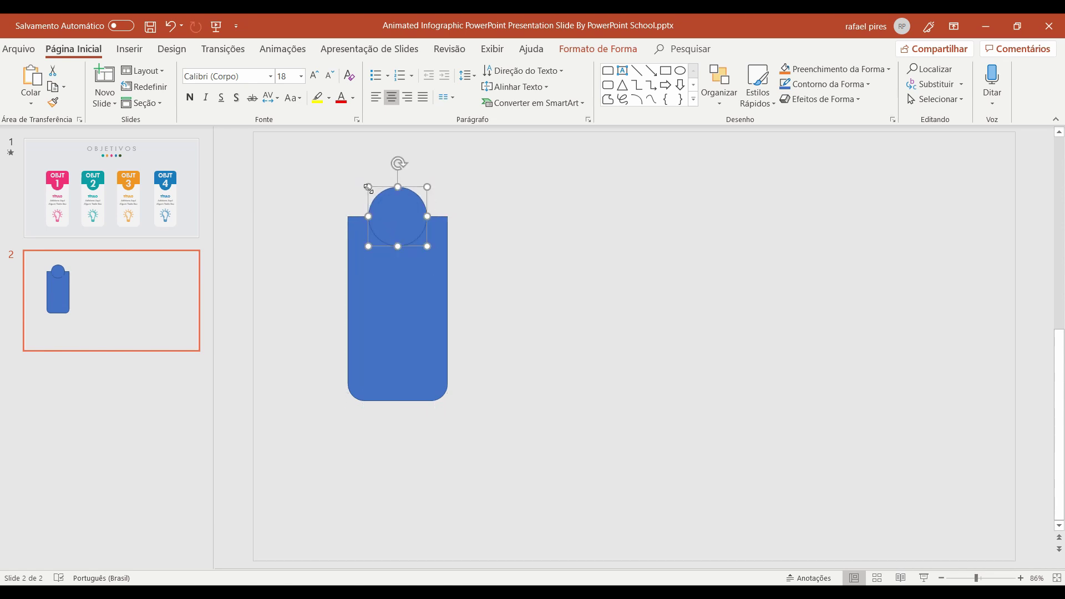
Send the circle behind the card, then select both the card and circle together
right_click(398, 216)
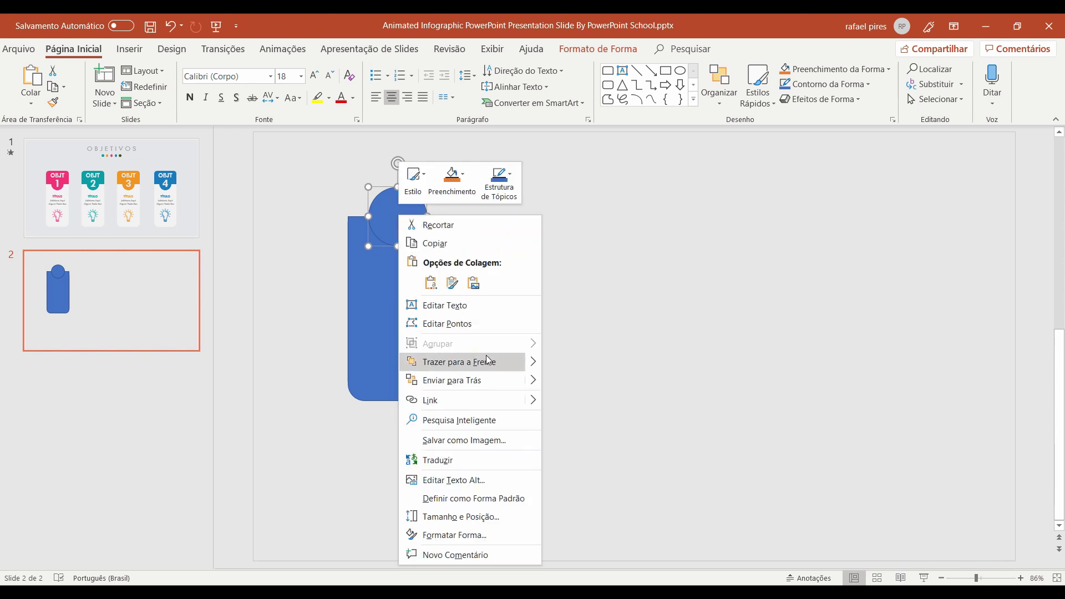
click(464, 383)
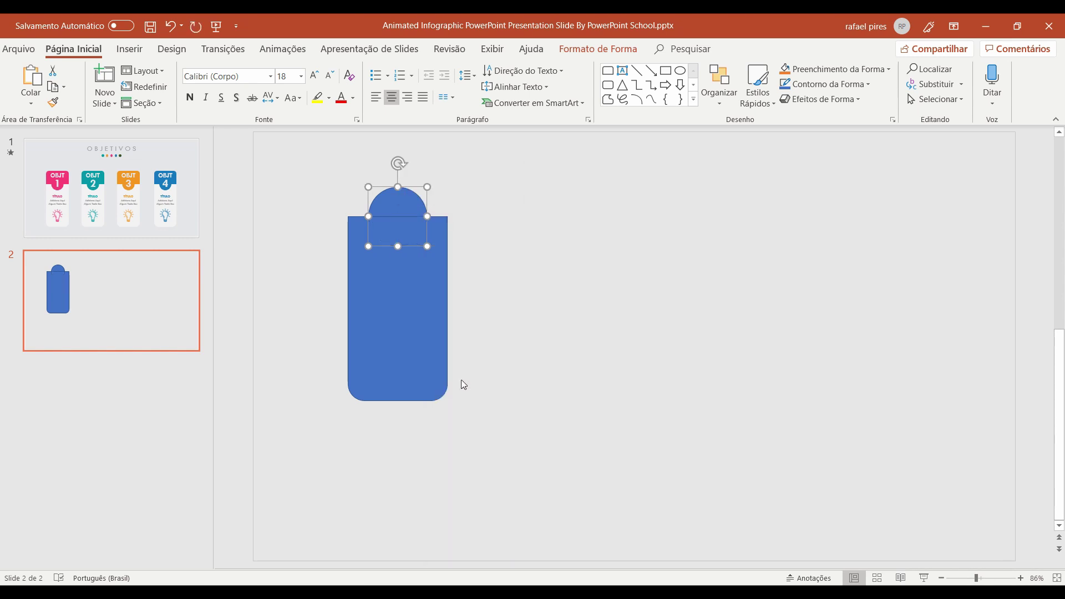
click(550, 289)
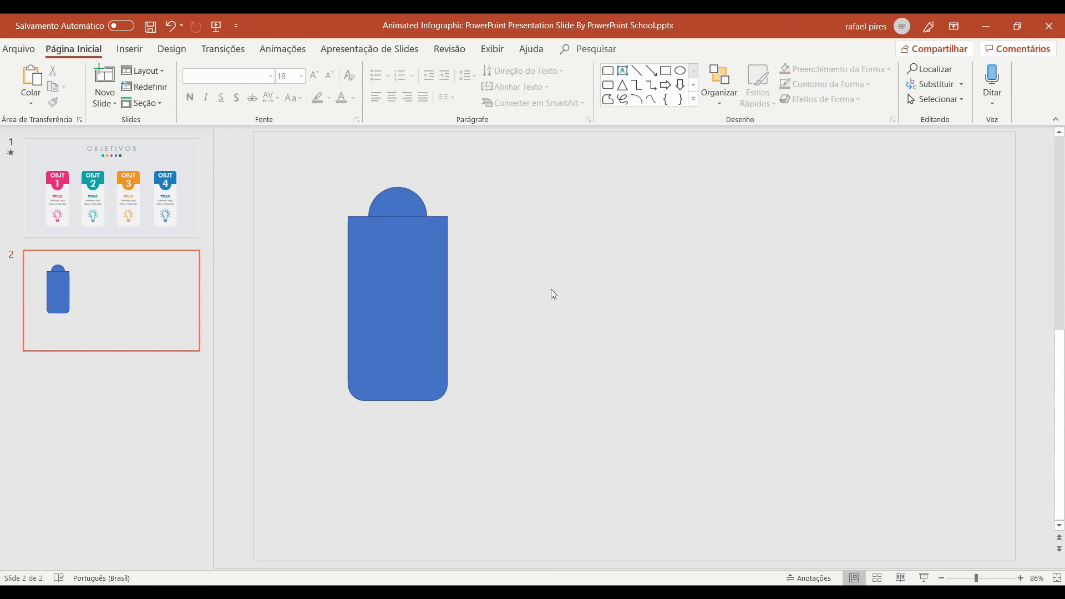
click(383, 291)
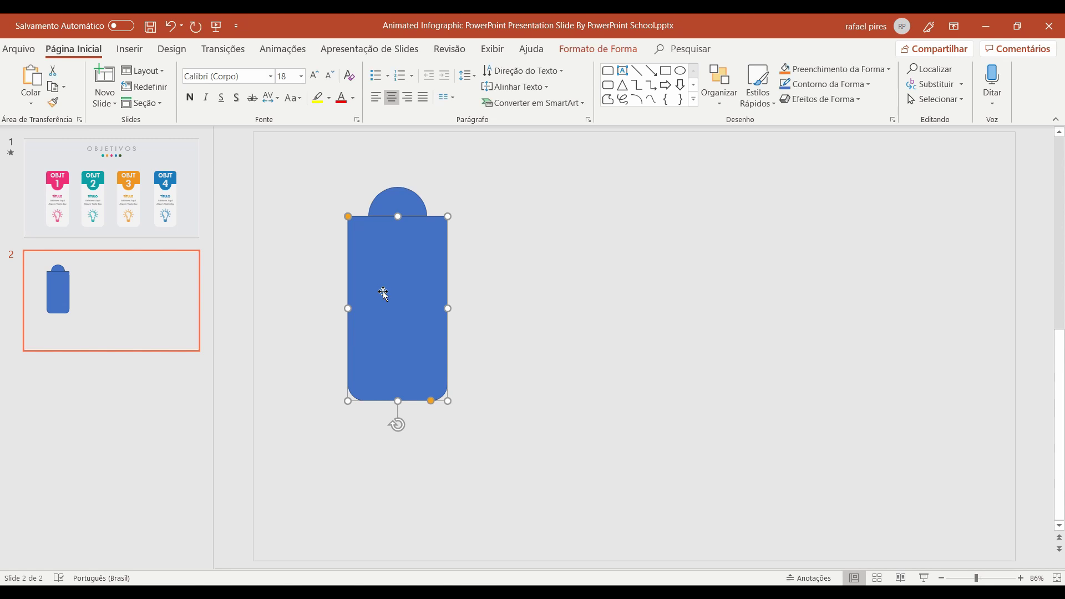
shift+click(405, 198)
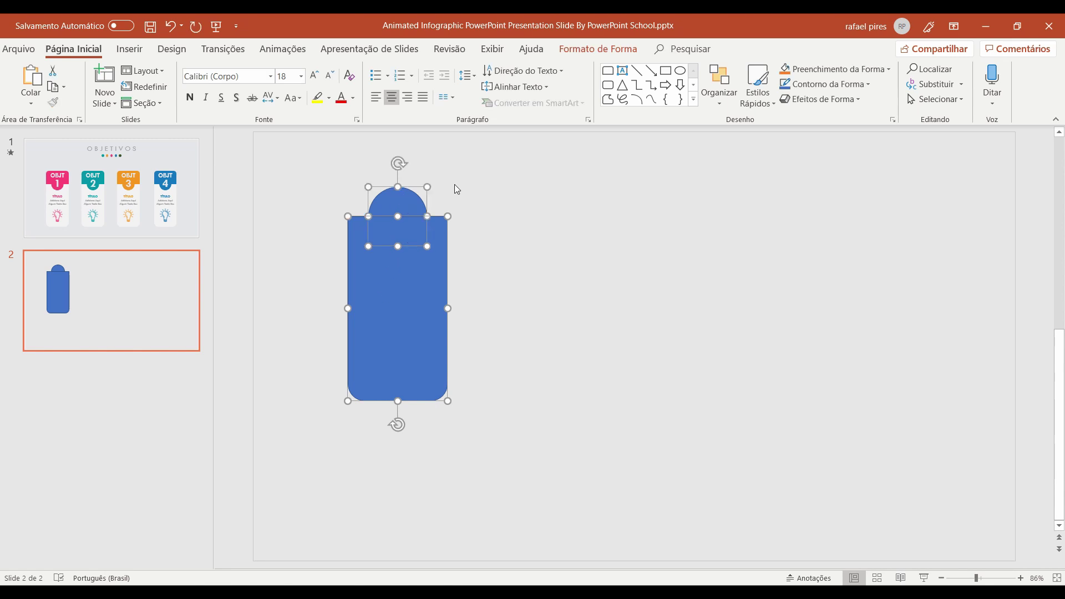
click(598, 49)
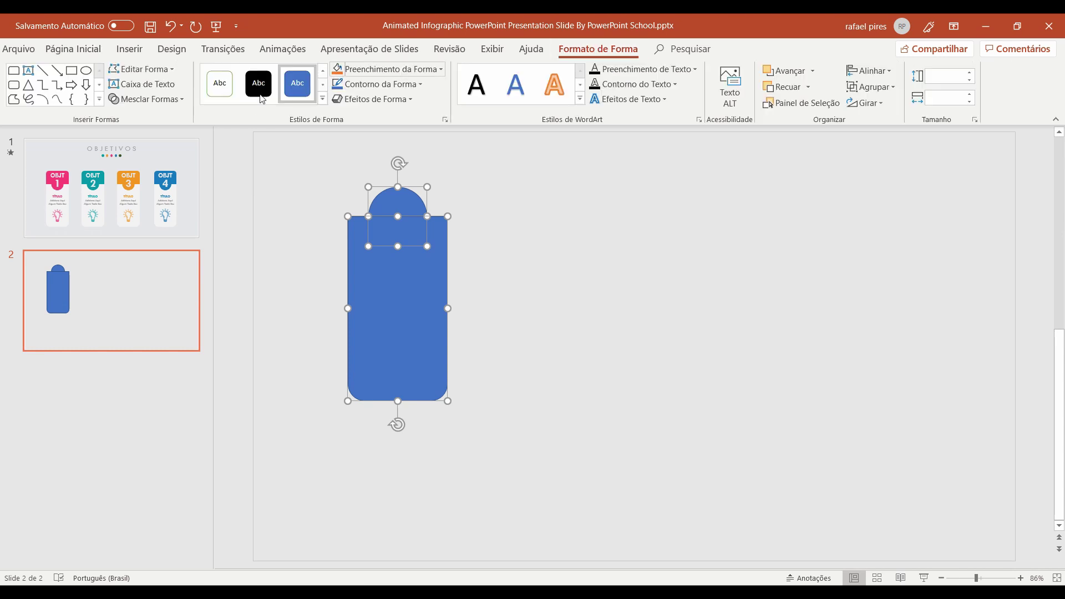
Subtract the circle to cut a semicircular notch, and fill the card light grey
click(147, 99)
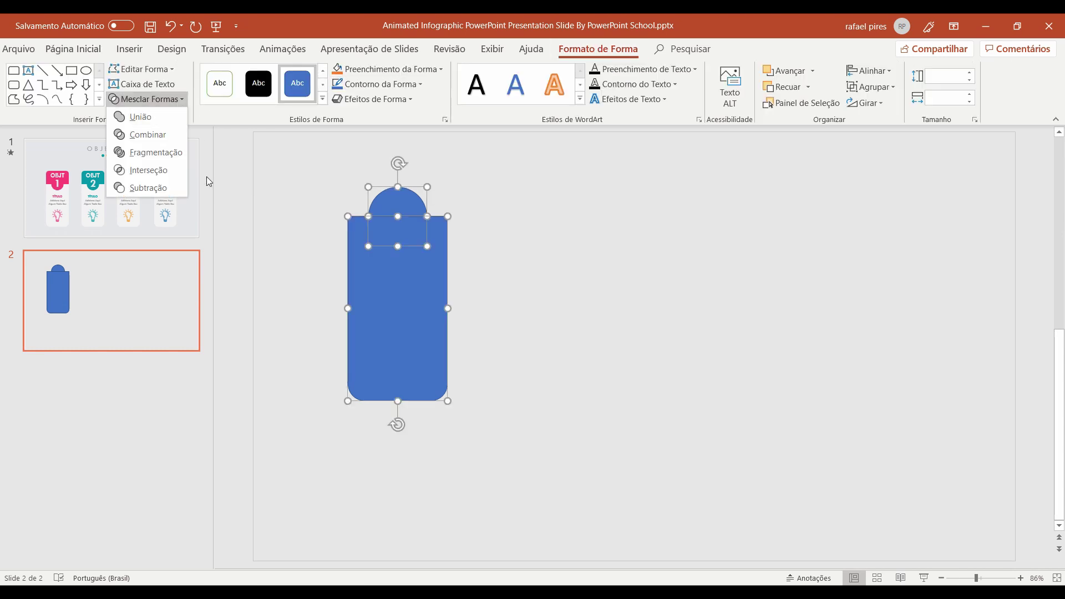
click(169, 187)
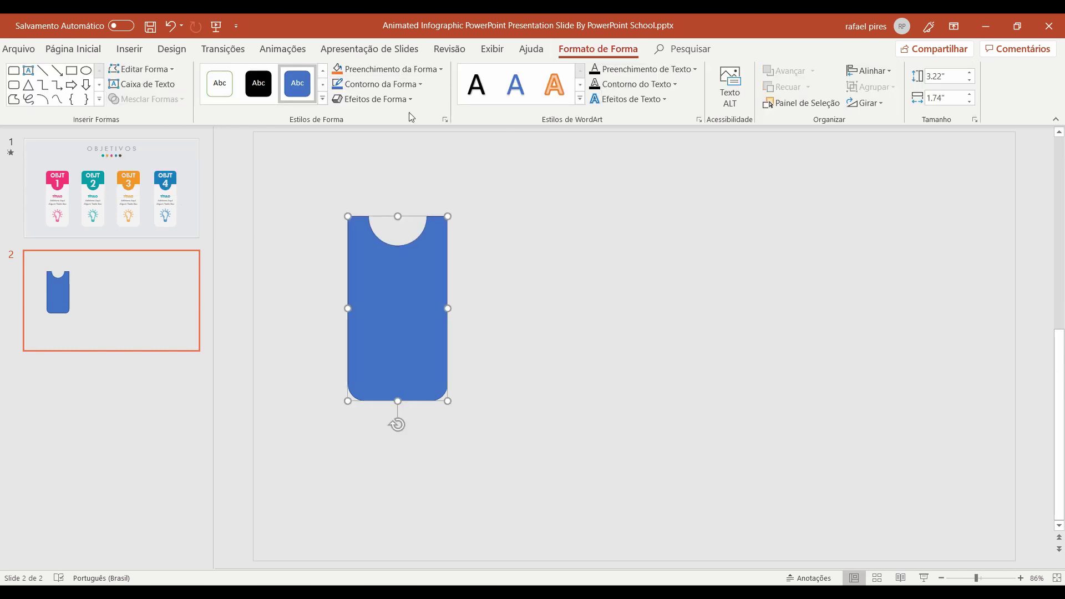
click(394, 72)
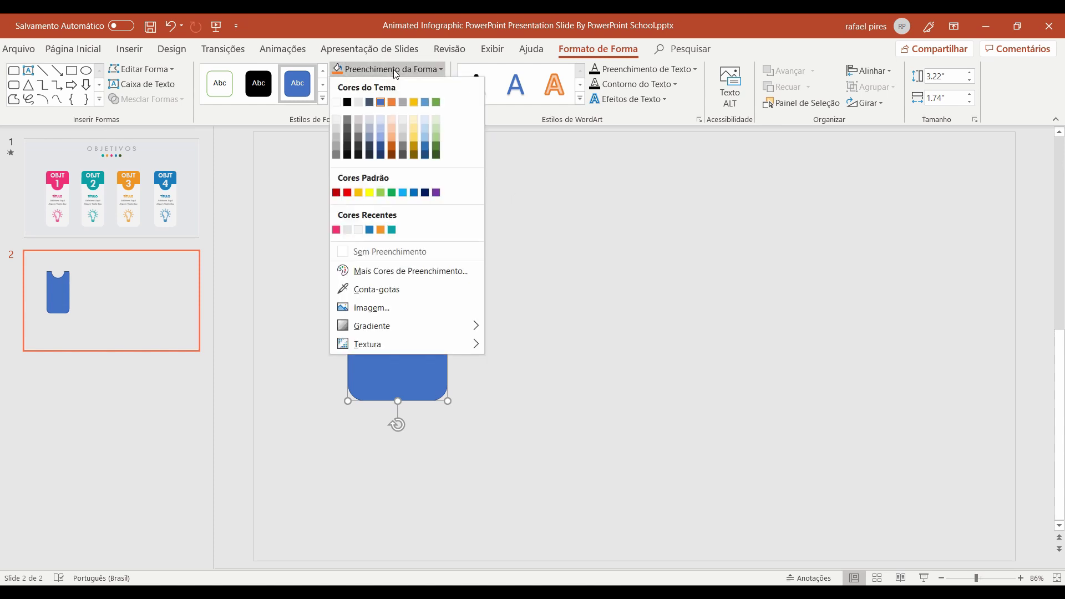
click(336, 120)
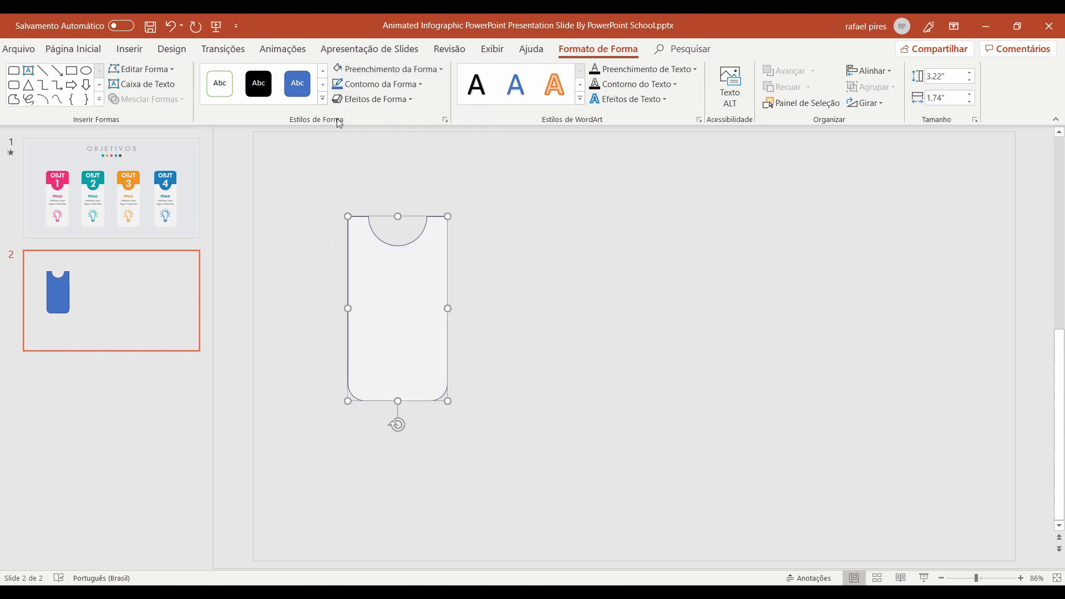
Remove the card's outline and compare it with the reference design on slide 1
click(366, 87)
click(400, 266)
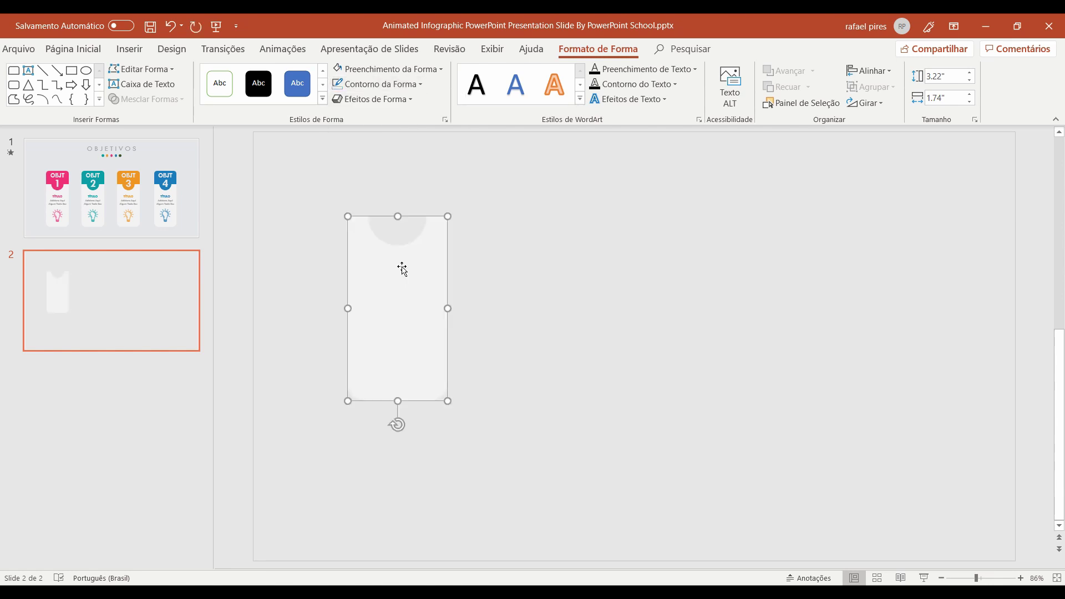
click(528, 291)
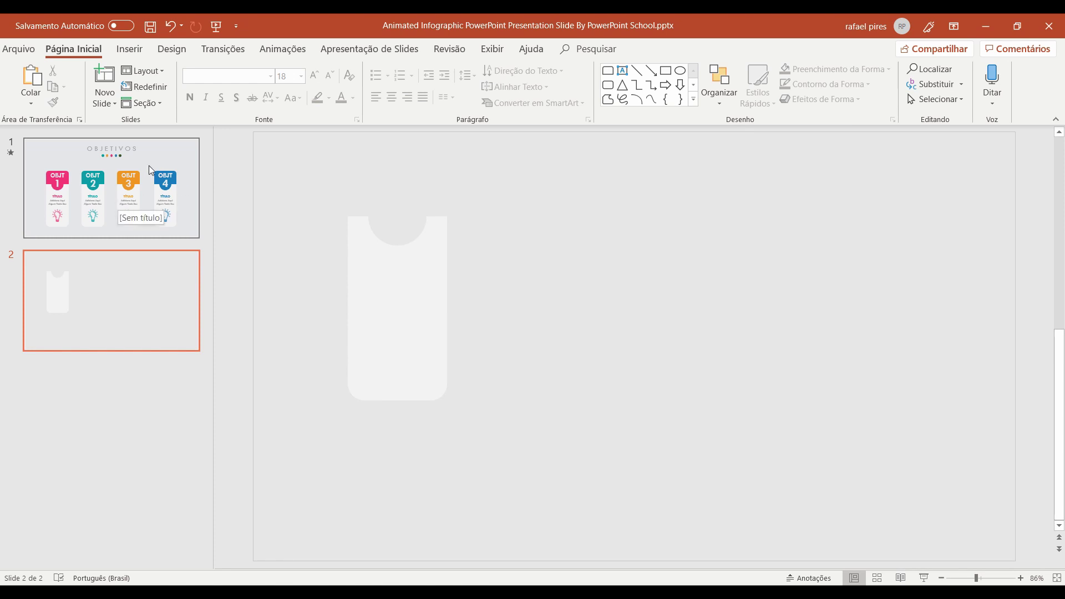
click(166, 214)
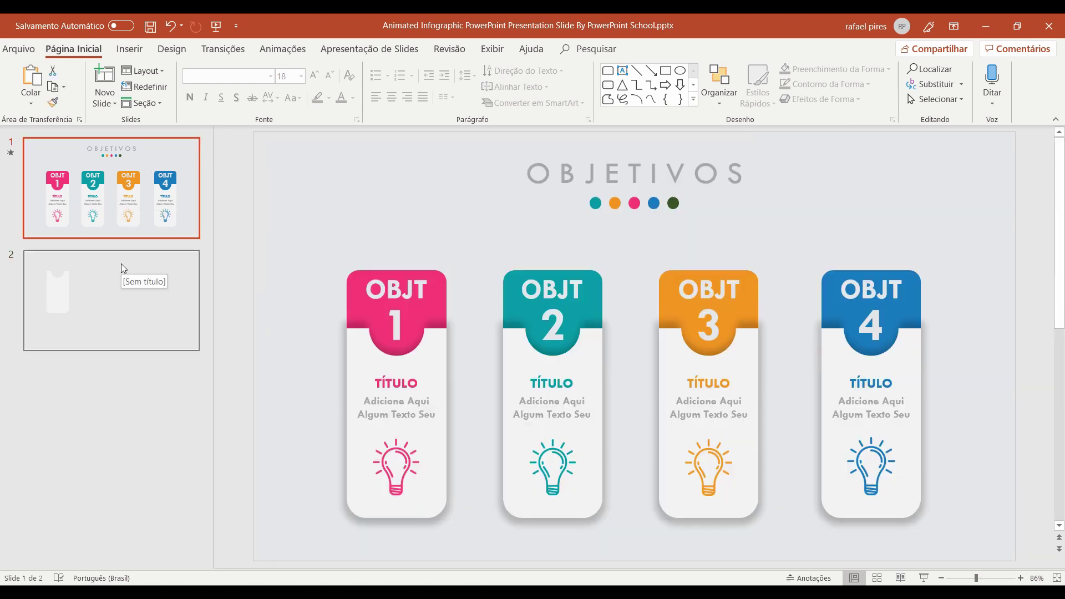
click(142, 288)
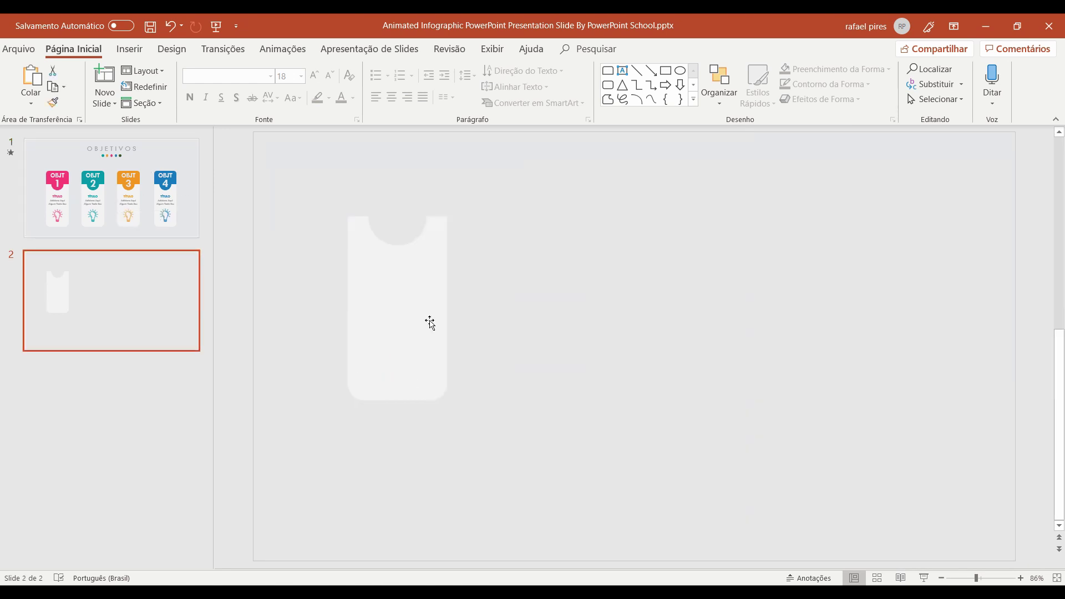
Give the grey card a black shadow under Formatar Forma > Efeitos > Sombra
right_click(390, 306)
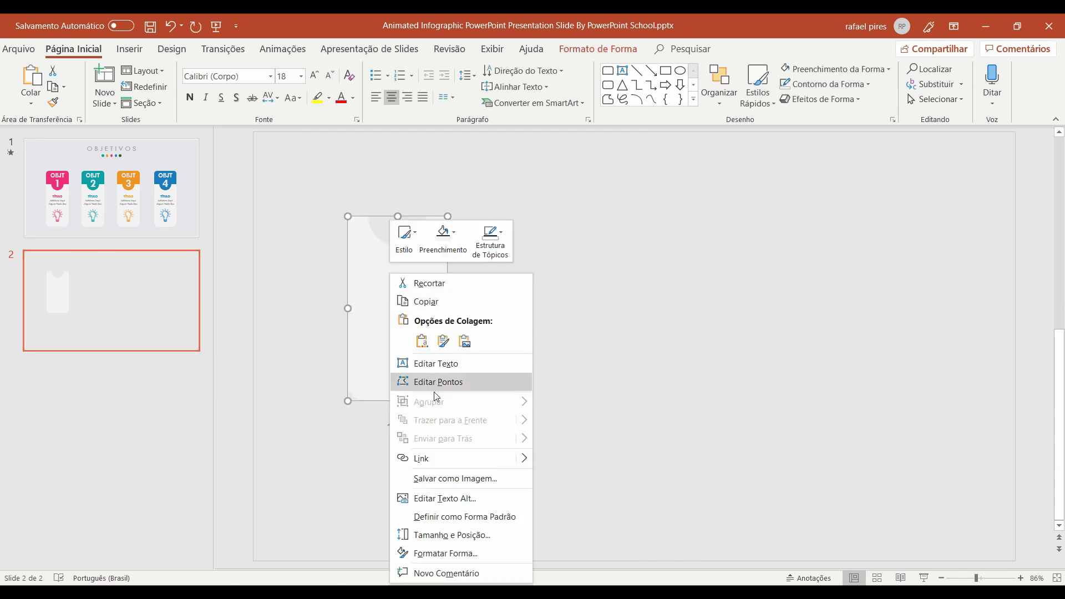
click(458, 553)
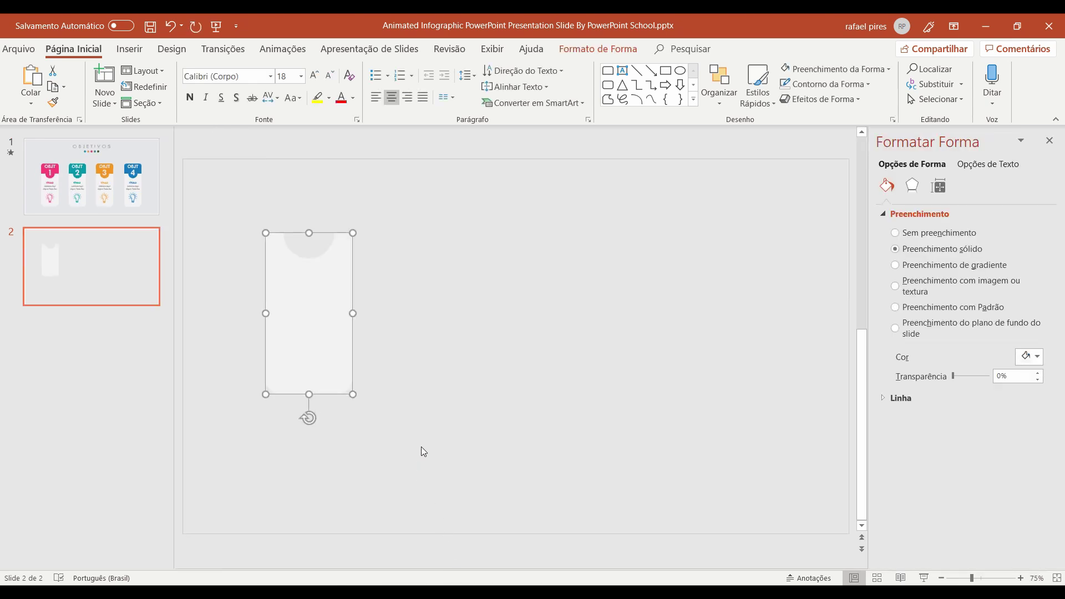
click(913, 186)
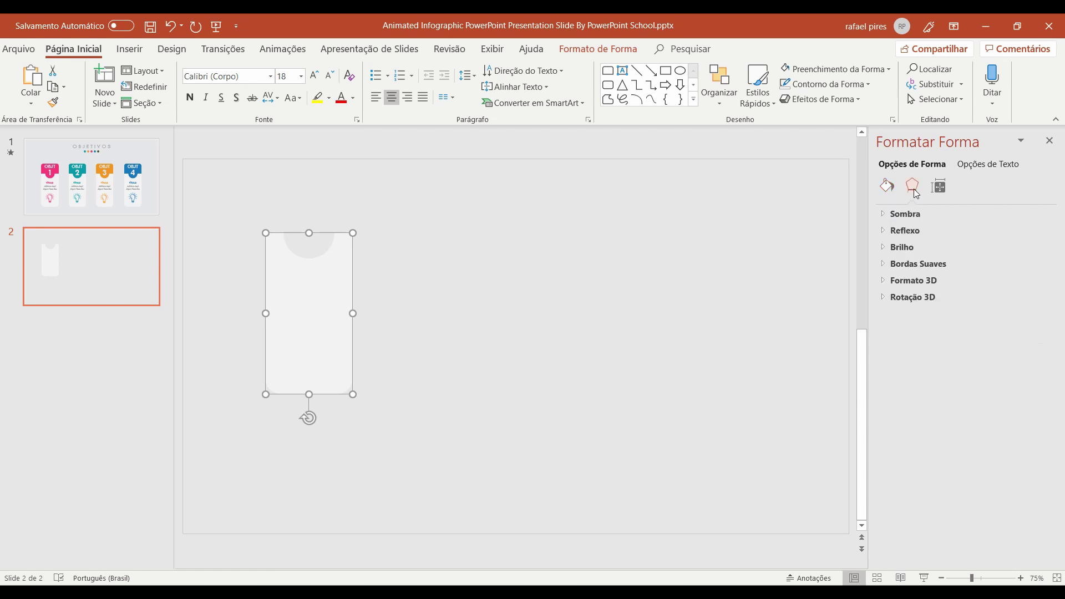
click(905, 214)
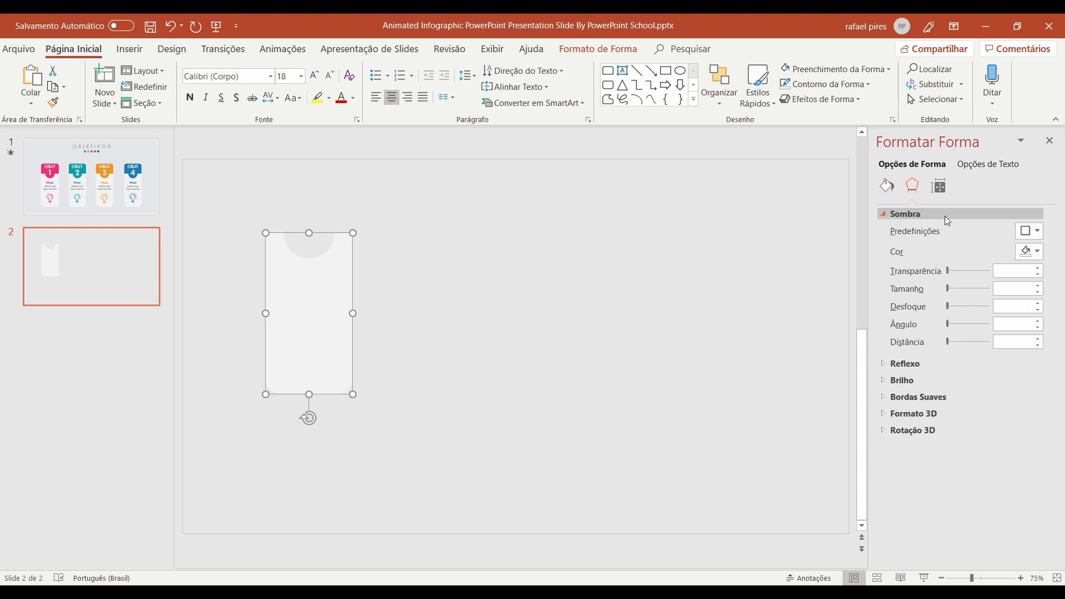
click(1032, 253)
click(968, 286)
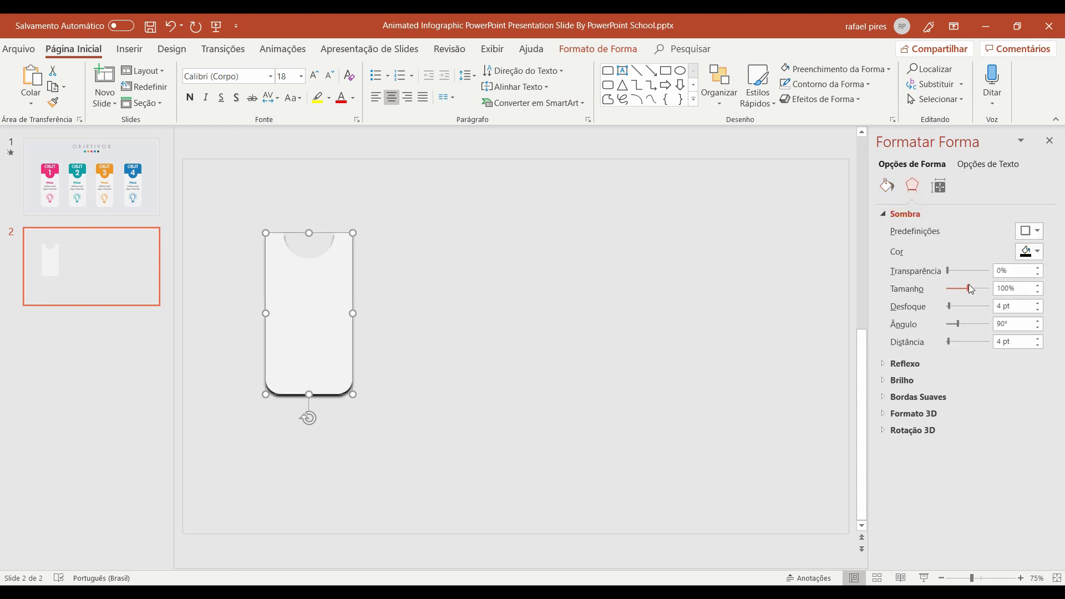
Set the shadow to 77% transparency, 107% size, 10 pt blur, 0° angle and 0 distance
double_click(990, 273)
text(77)
key(Return)
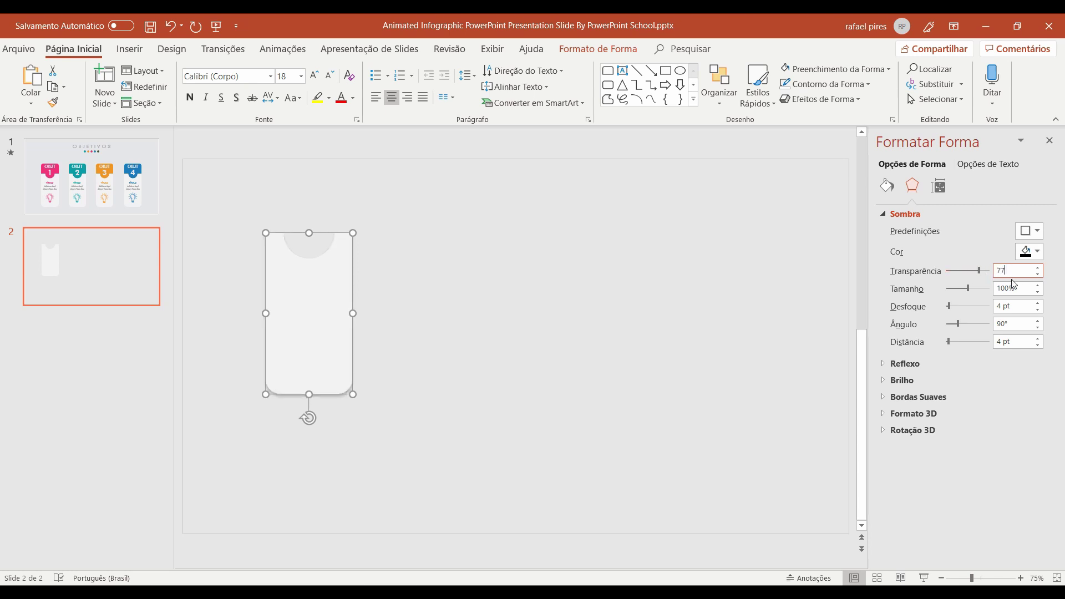
double_click(992, 288)
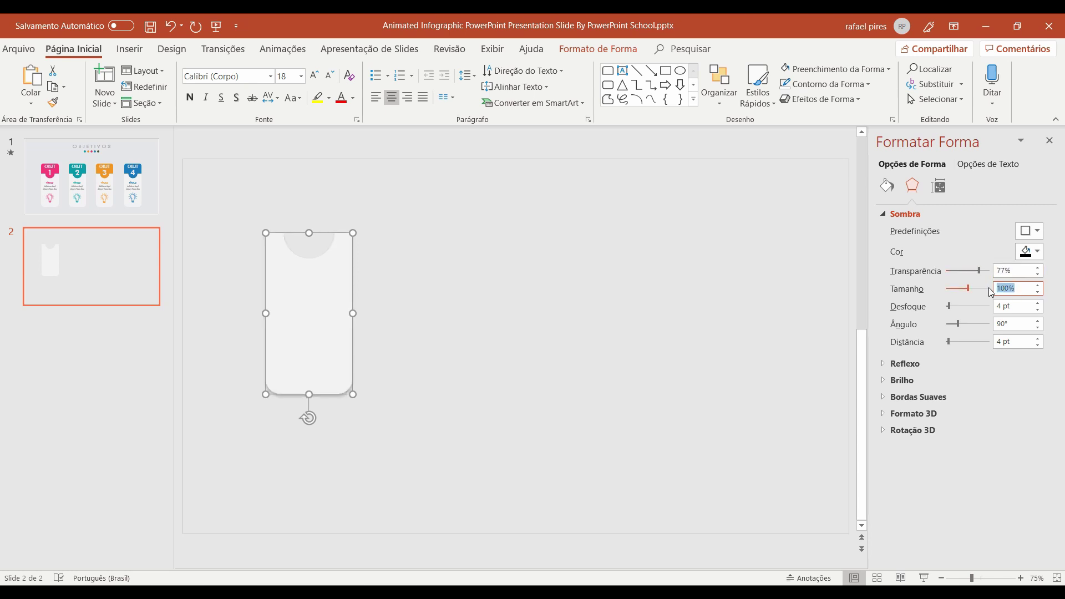
text(107)
key(Return)
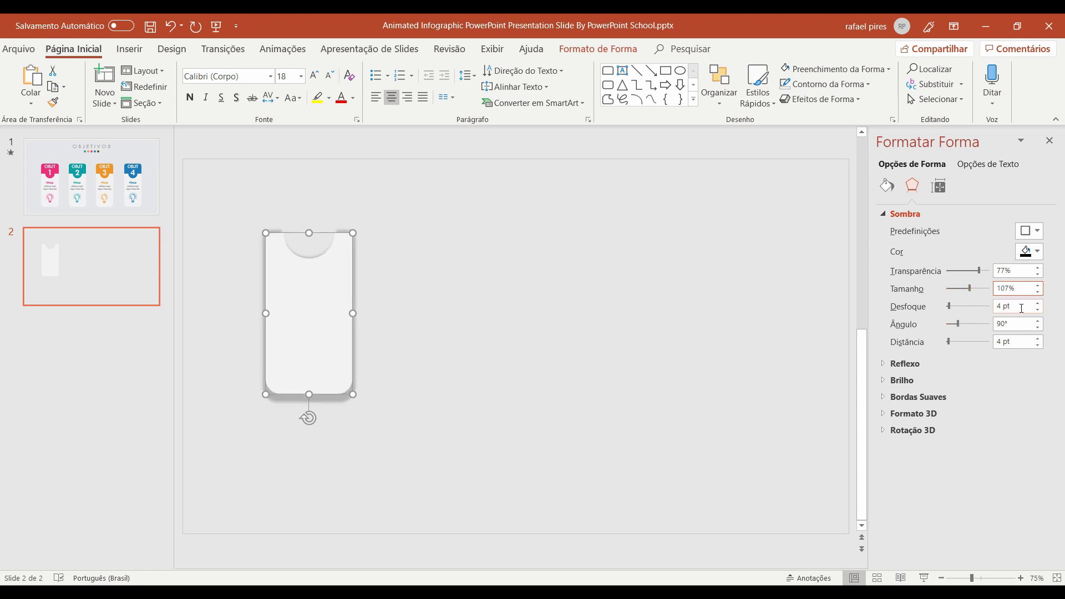
double_click(1021, 307)
text(10)
key(Tab)
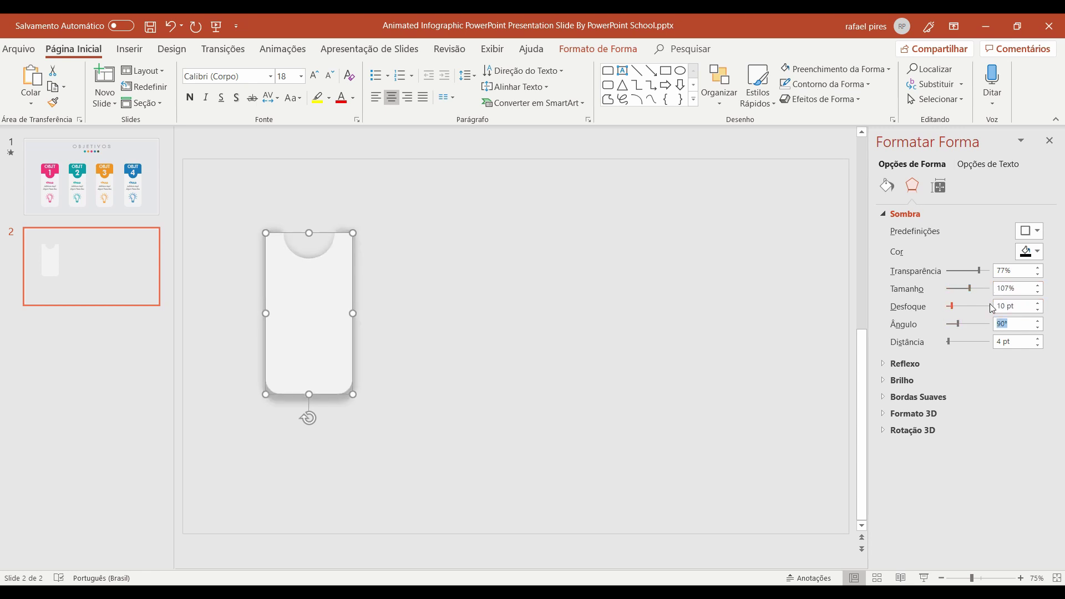
text(0)
key(Tab)
text(0)
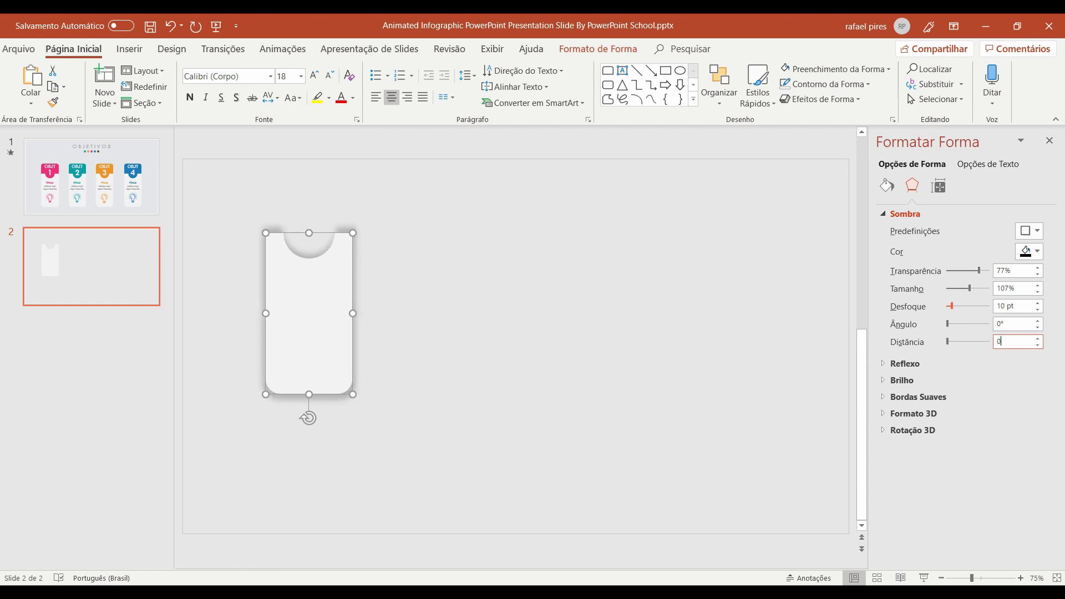
click(1049, 141)
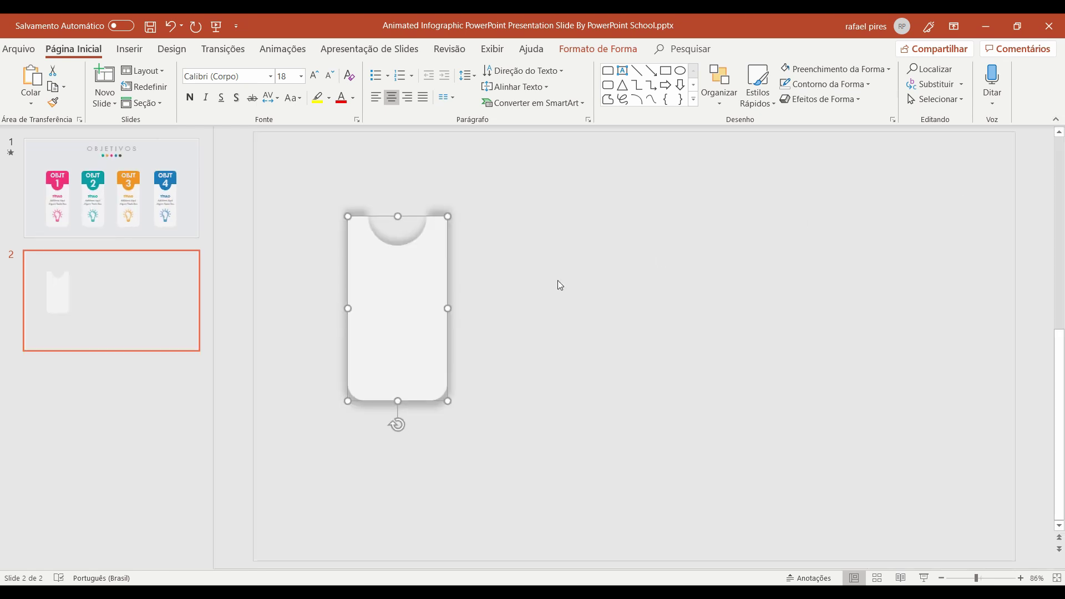
click(559, 285)
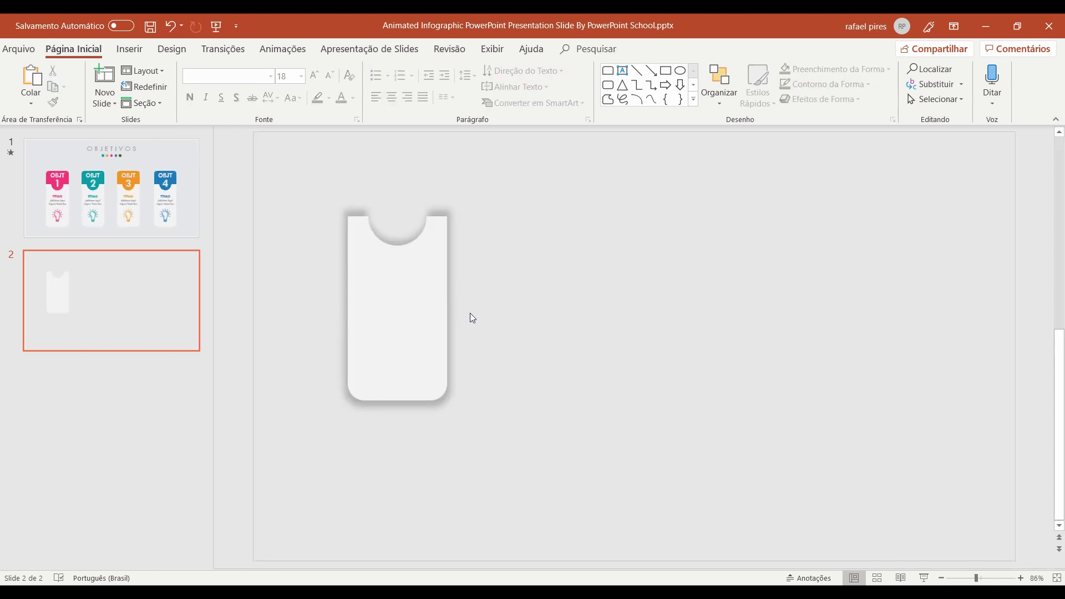
Draw a rounded-top rectangle the card's width and place it over the card's top
click(609, 74)
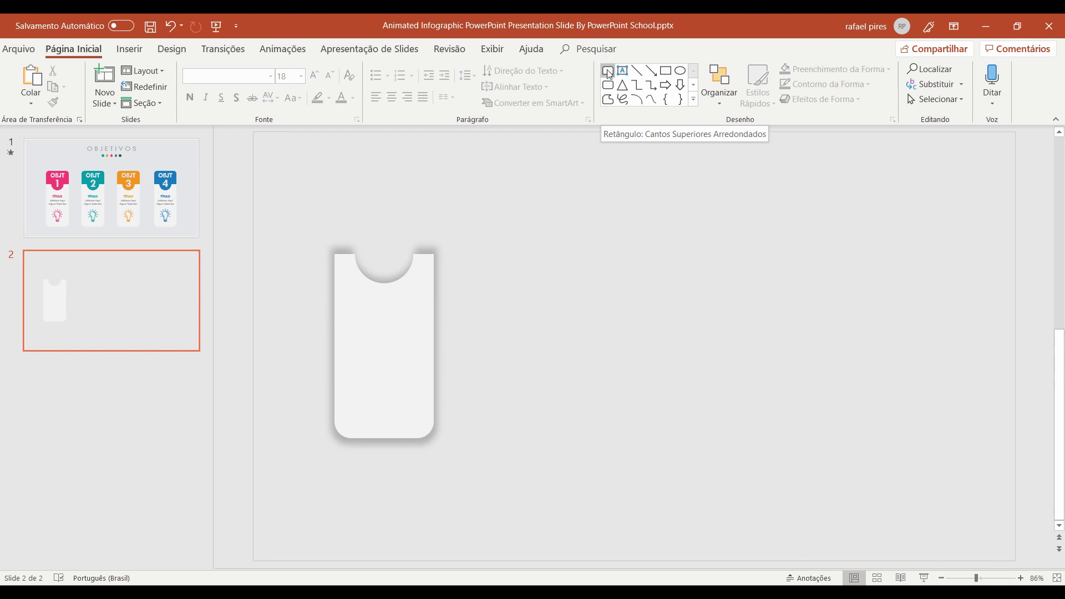
drag(466, 255, 549, 366)
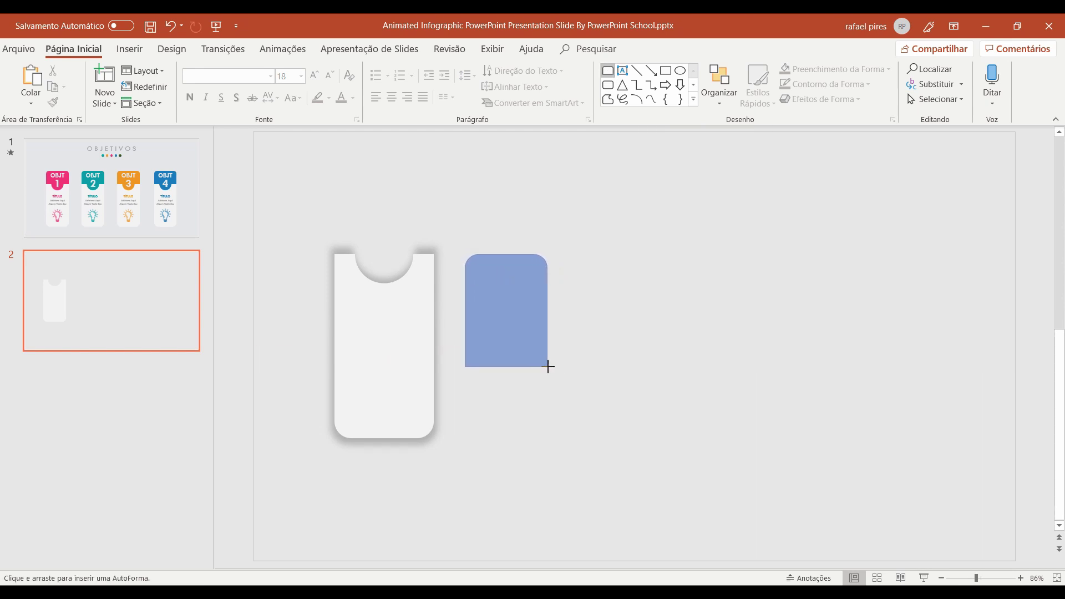
drag(549, 366, 562, 367)
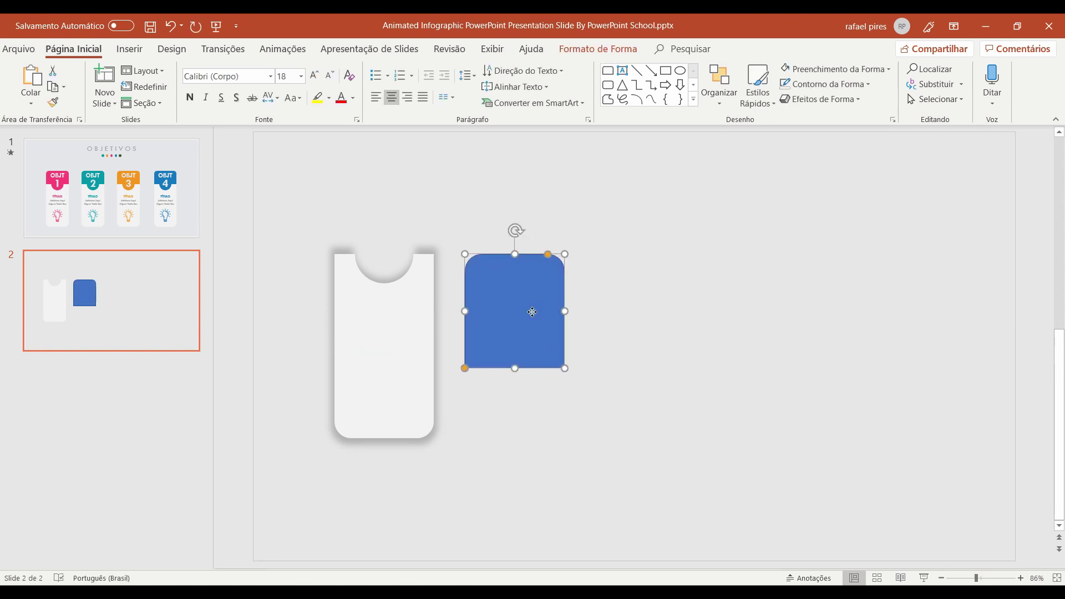
mouse_move(527, 308)
mouse_down()
mouse_move(506, 268)
mouse_move(404, 243)
mouse_up()
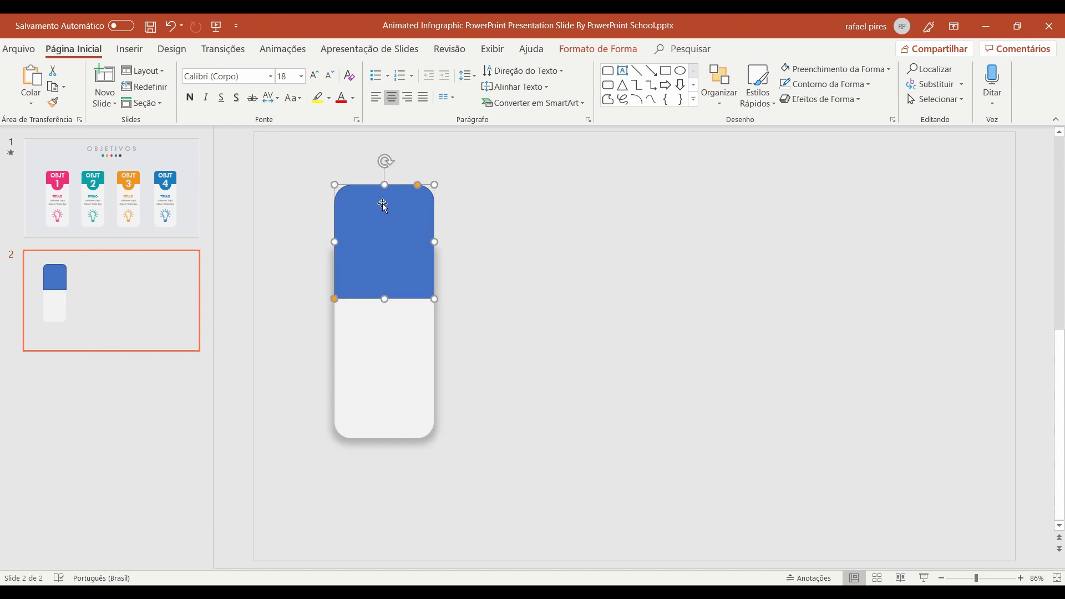
Make the header tab pink with no outline and send it behind the card
click(591, 51)
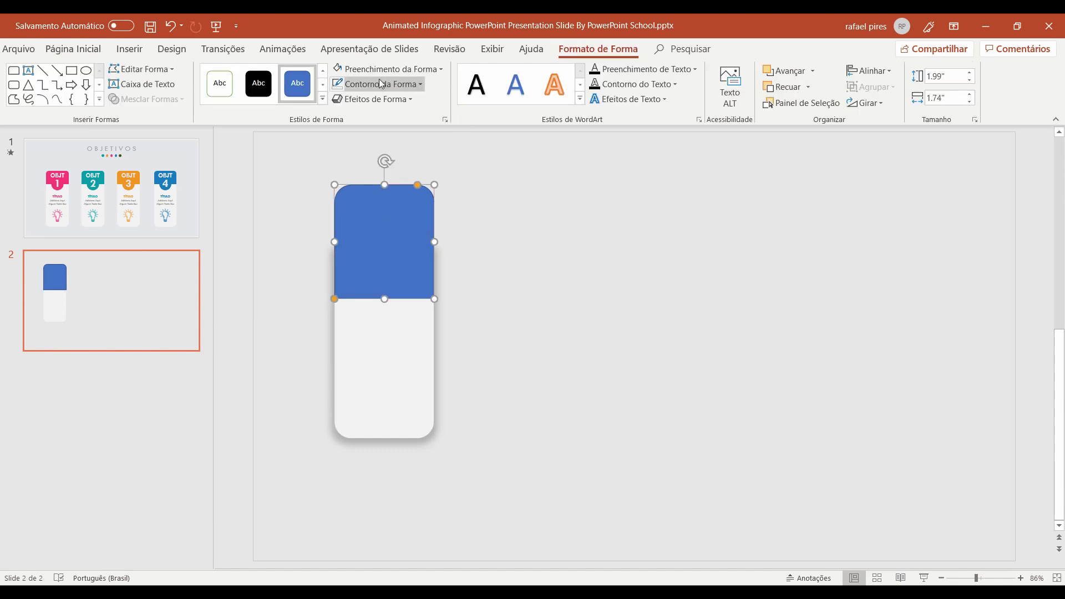
click(427, 69)
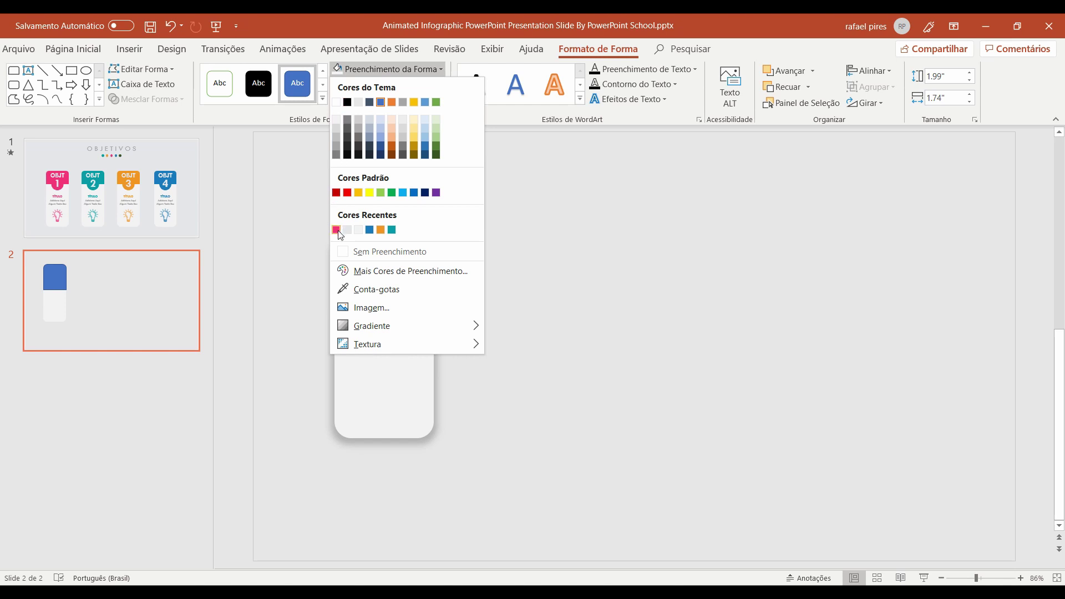
click(337, 230)
click(389, 83)
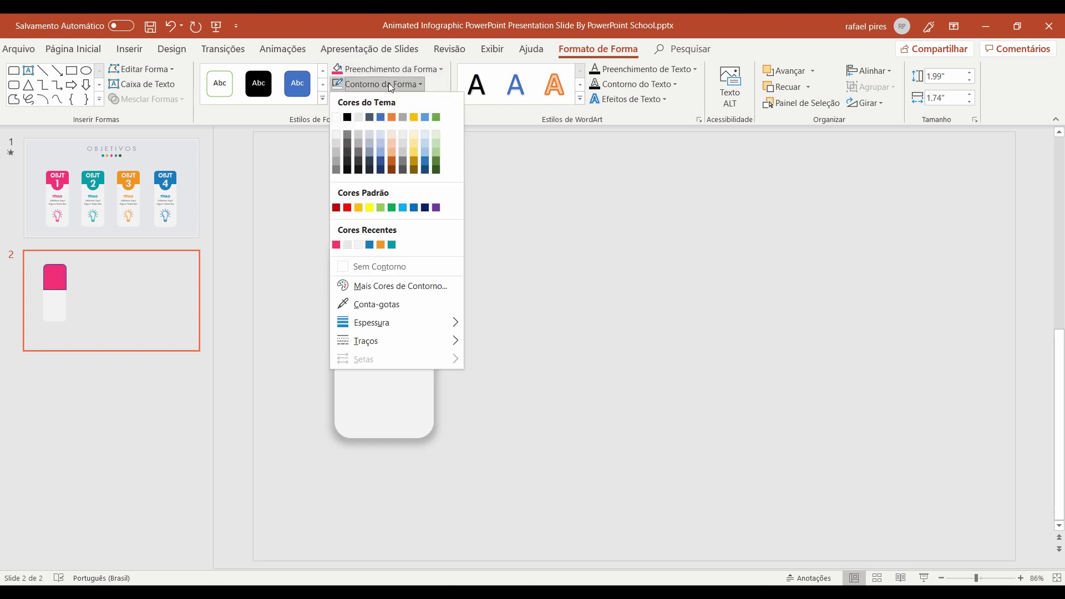
click(402, 268)
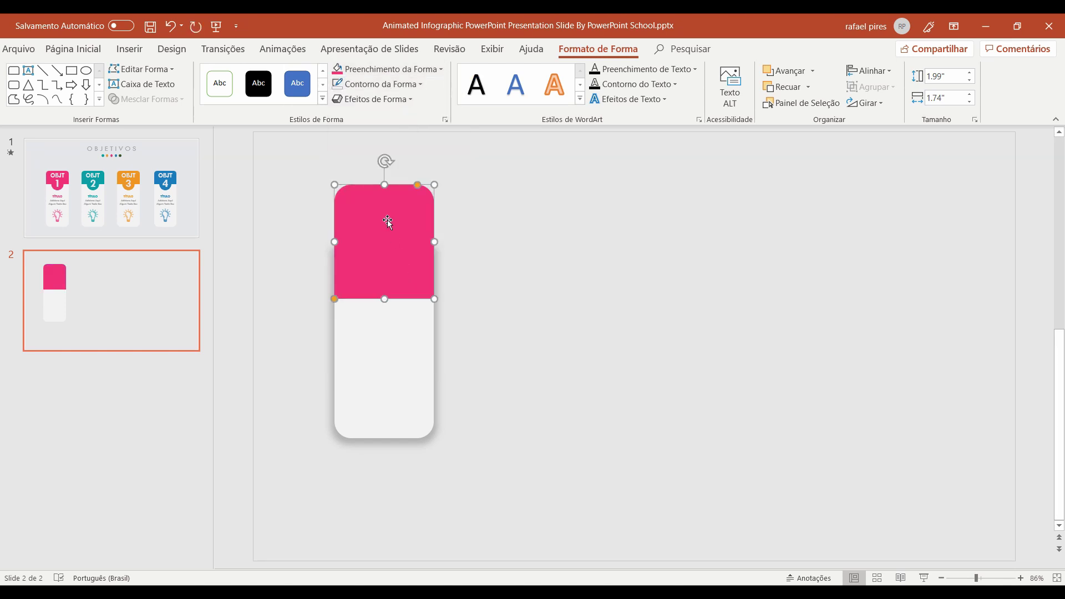
right_click(387, 220)
click(435, 383)
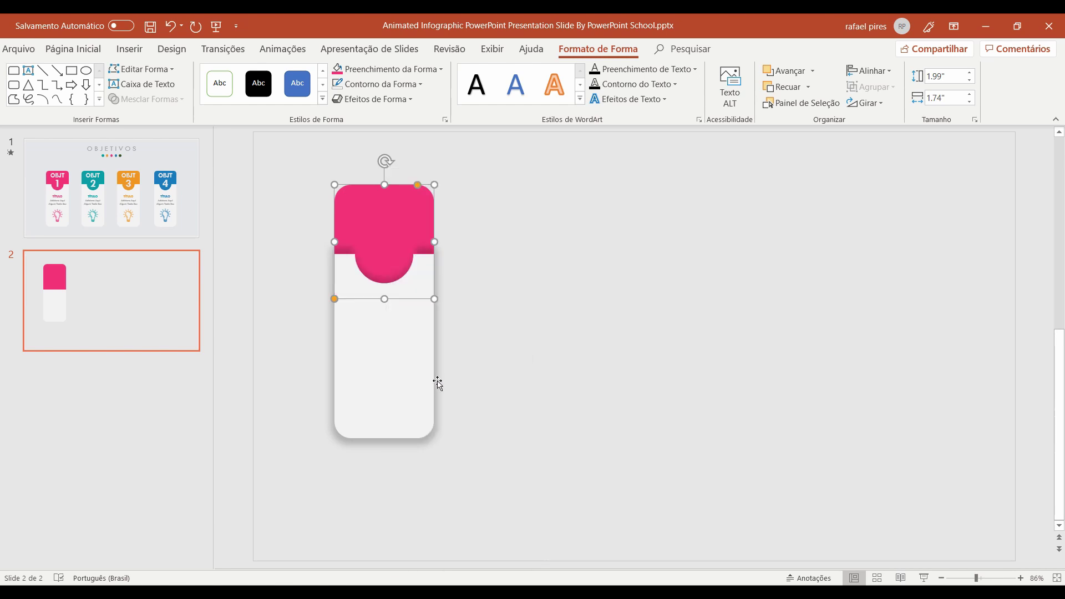
click(490, 266)
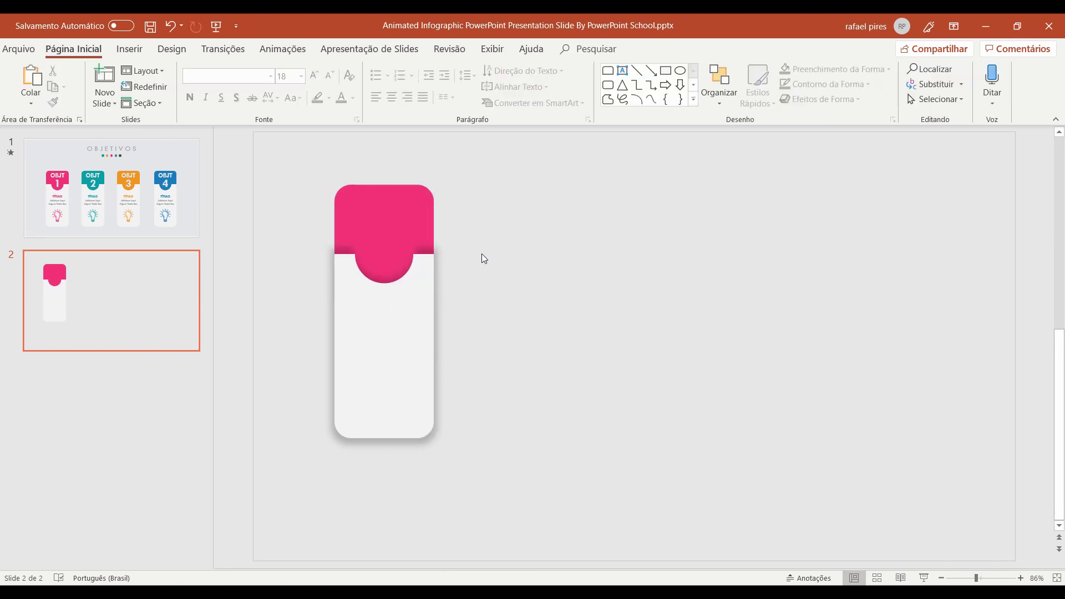
Add an 'OBJT' text box over the pink tab in Tw Cen MT, 36 pt
click(623, 71)
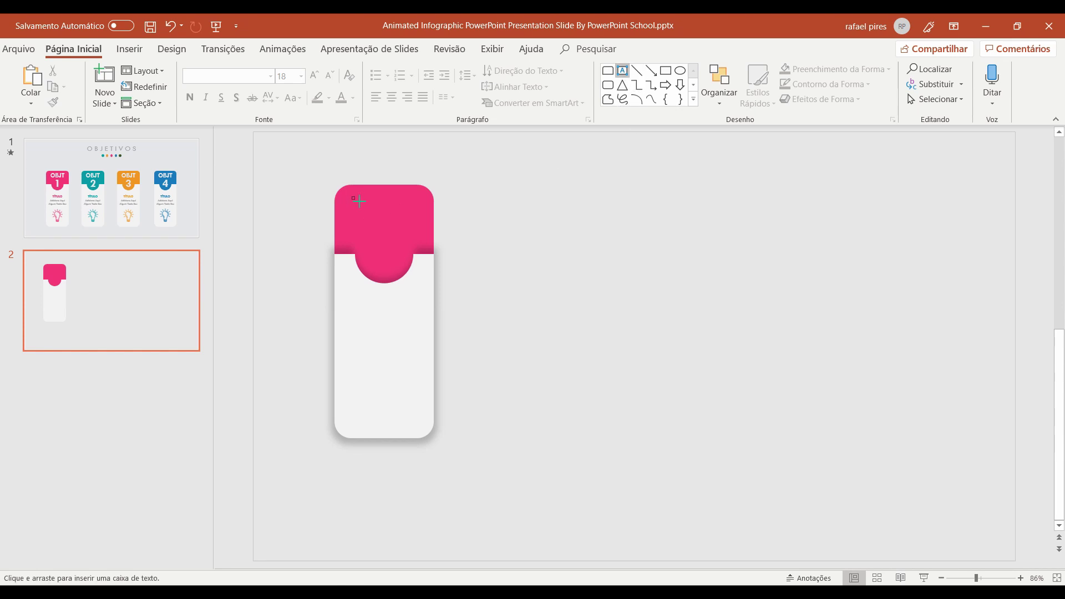
drag(351, 197, 444, 225)
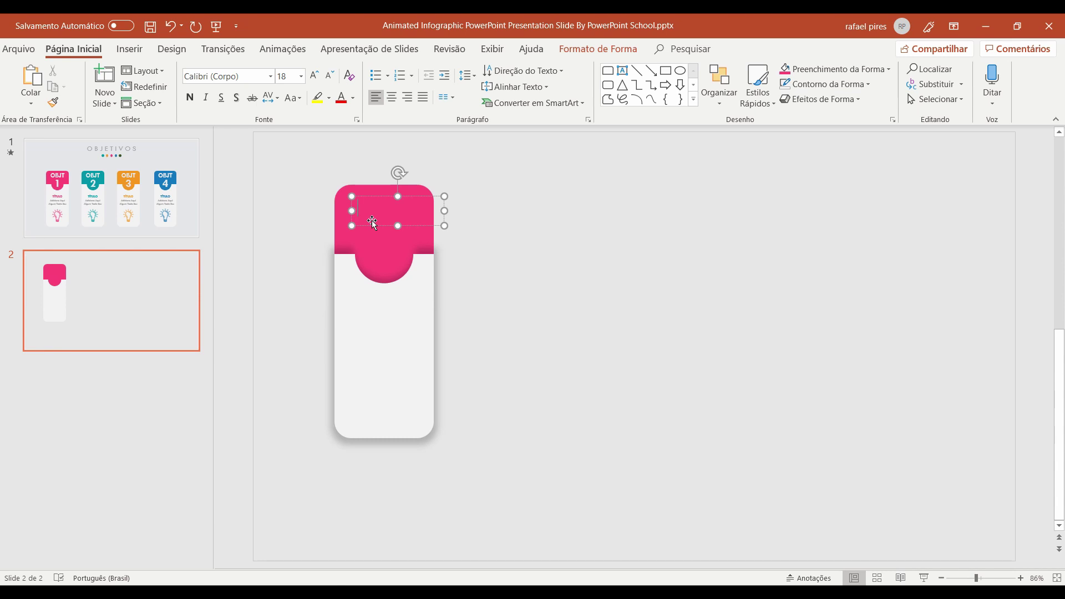
text(OBJT)
double_click(375, 207)
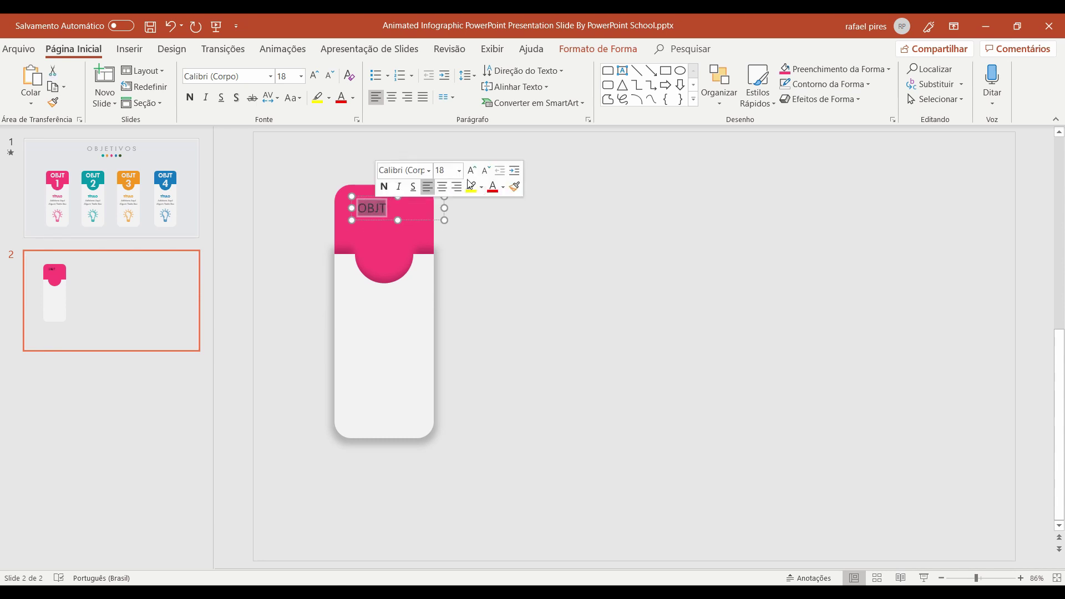
drag(425, 170, 406, 170)
click(406, 170)
text(T)
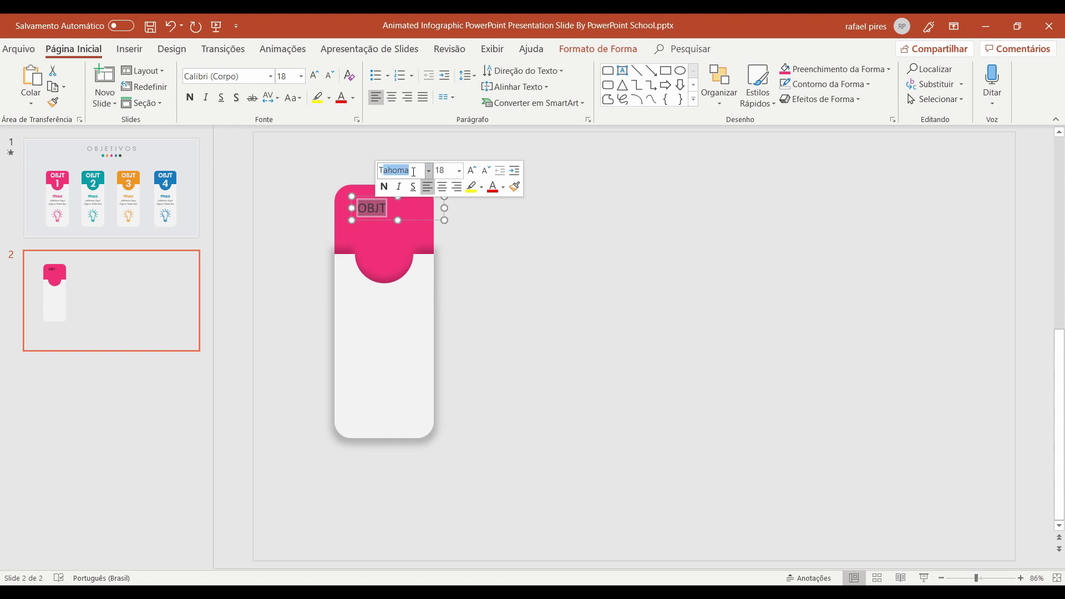
text(w Cen MT)
click(450, 170)
text(36)
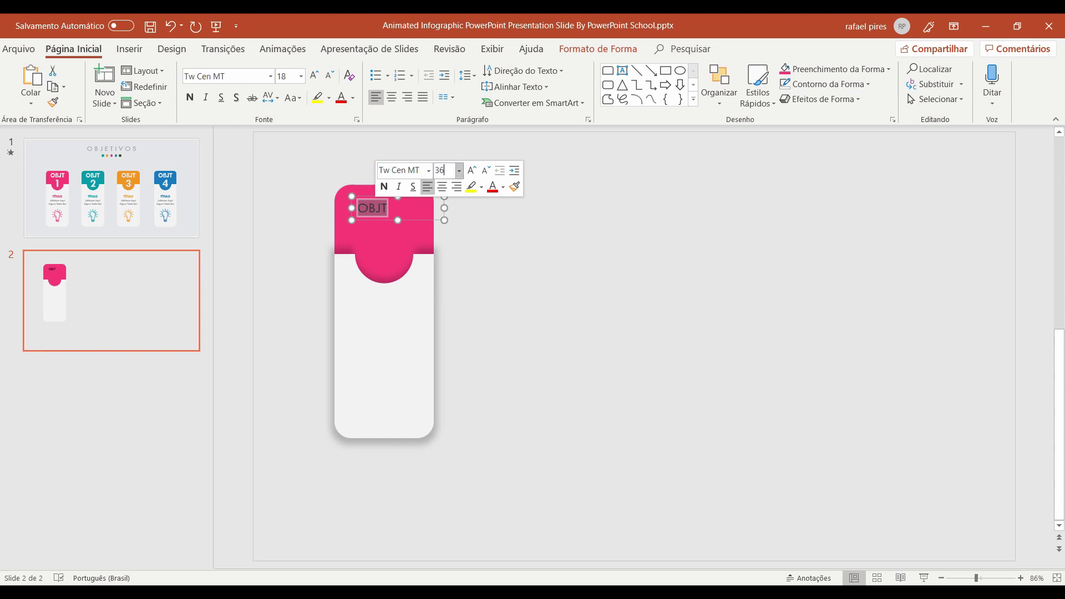
Make OBJT bold, white and centred, and centre the box on the pink tab
click(382, 188)
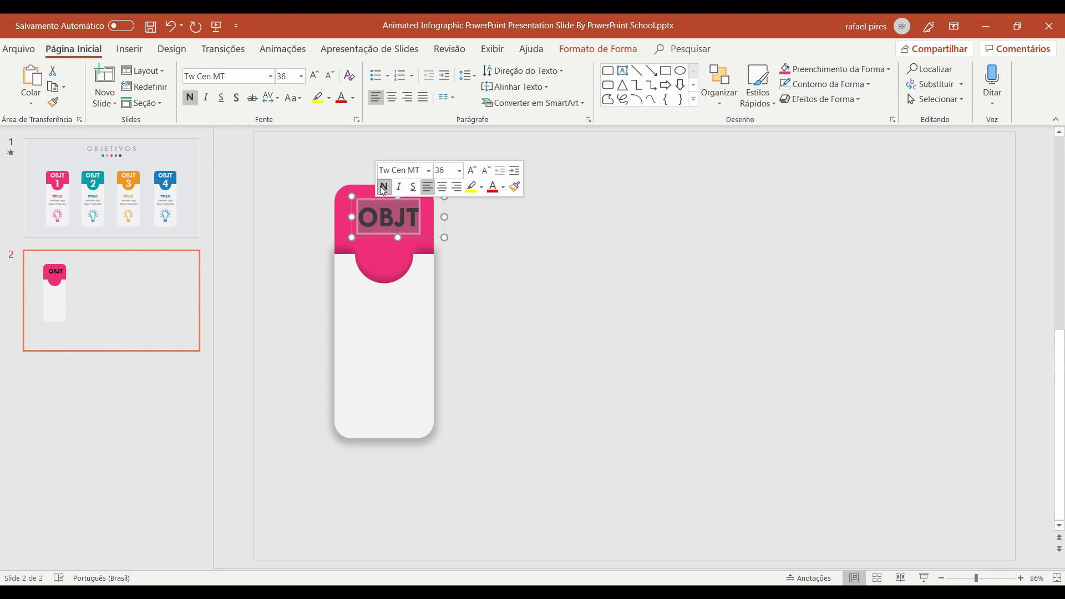
click(502, 188)
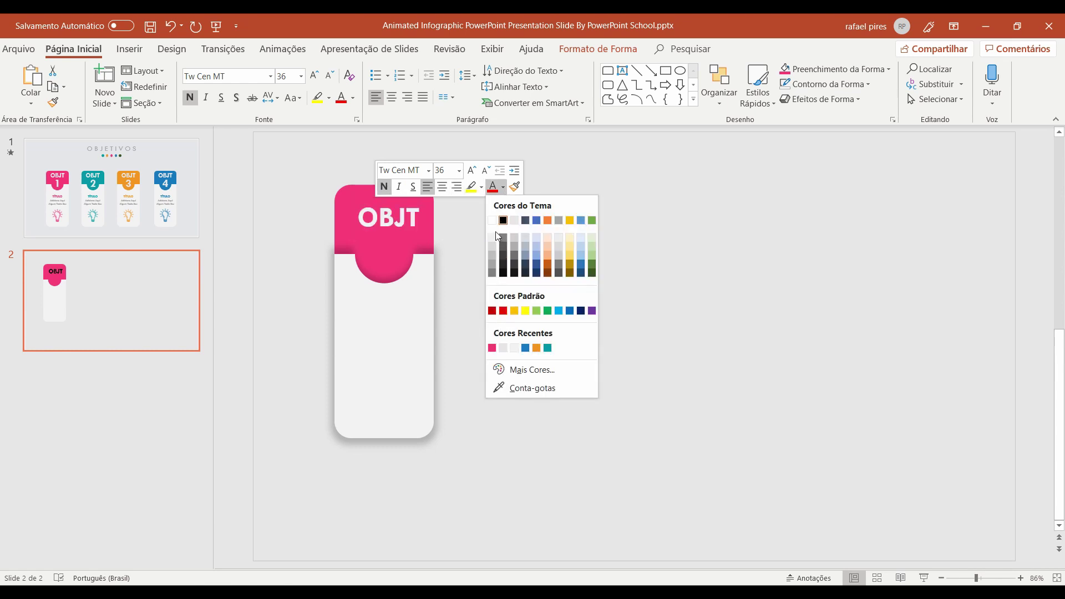
click(492, 237)
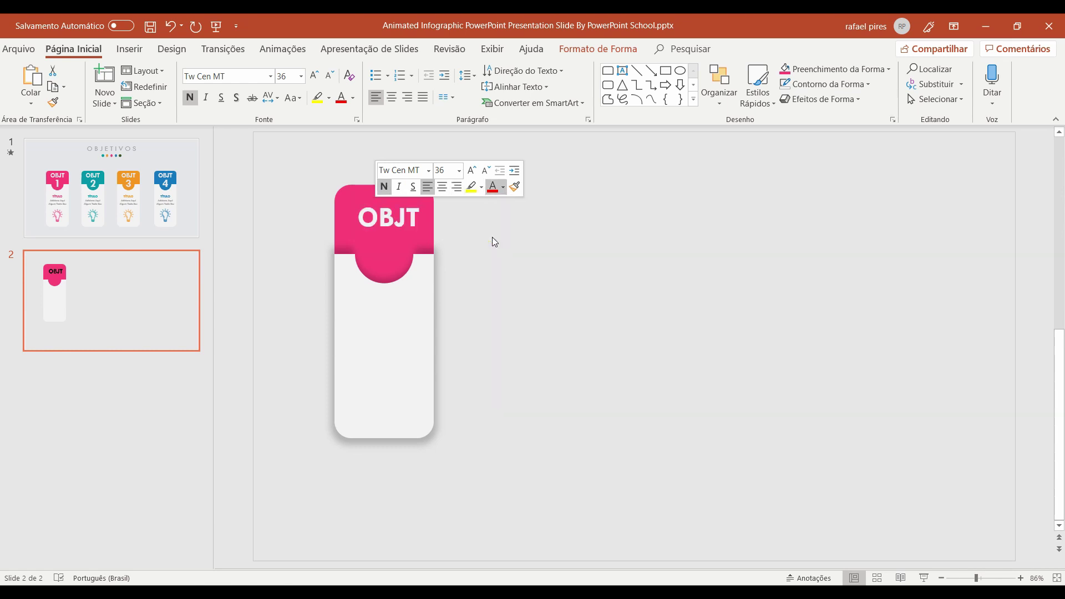
click(442, 187)
mouse_move(431, 238)
mouse_down()
mouse_move(407, 227)
mouse_move(408, 258)
mouse_up()
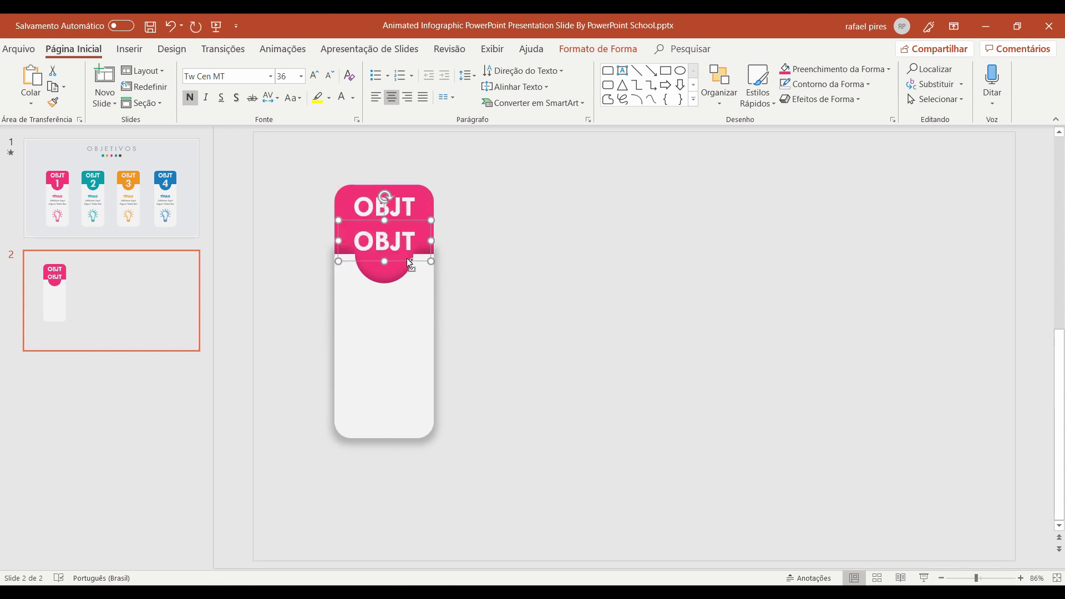
Change the copied OBJT text to a 60 pt '1' and move it into the notch
double_click(402, 239)
text(1)
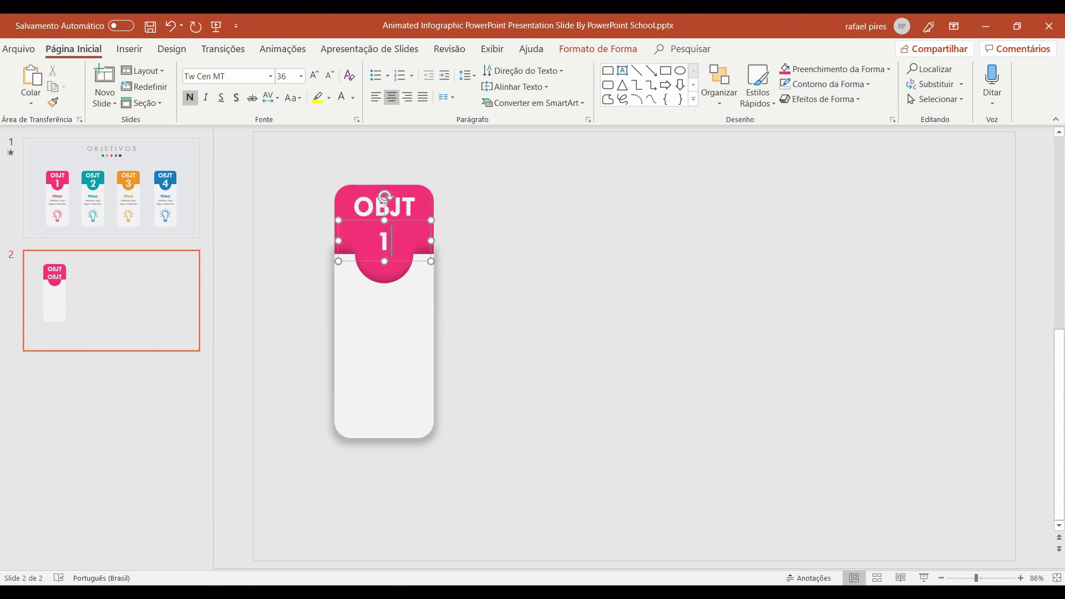
double_click(385, 241)
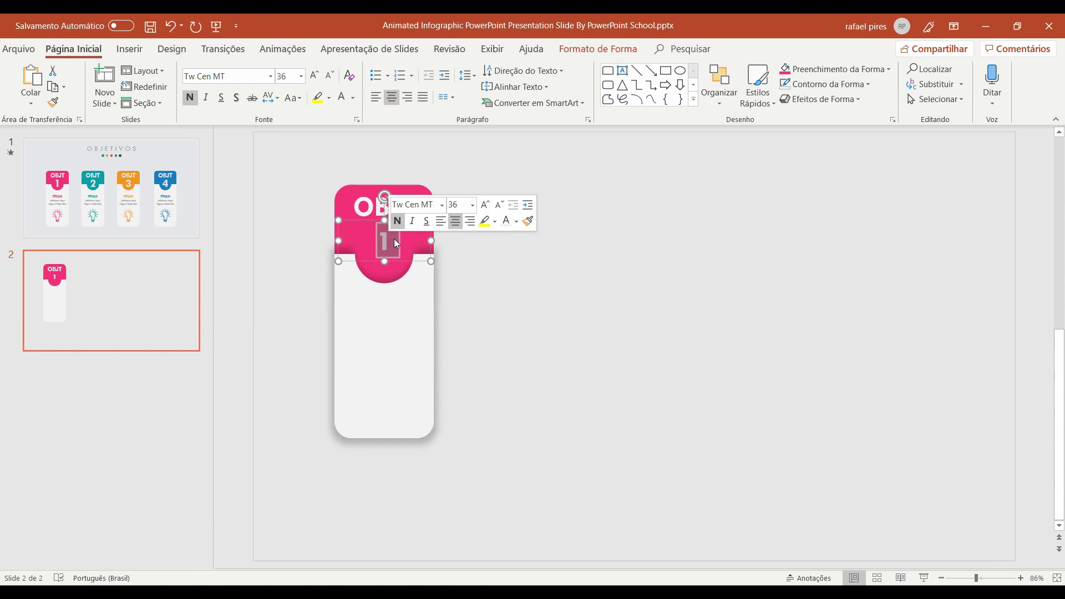
click(455, 206)
text(60)
key(Return)
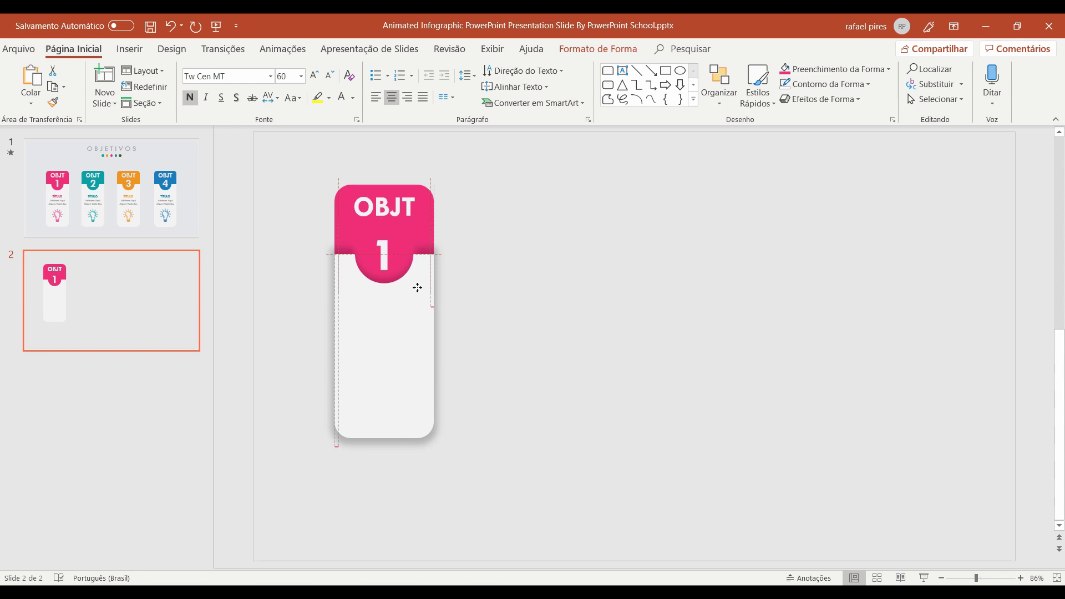
drag(417, 287, 418, 289)
Copy the OBJT label onto the card body as an 18 pt pink 'TÍTULO' heading
click(511, 254)
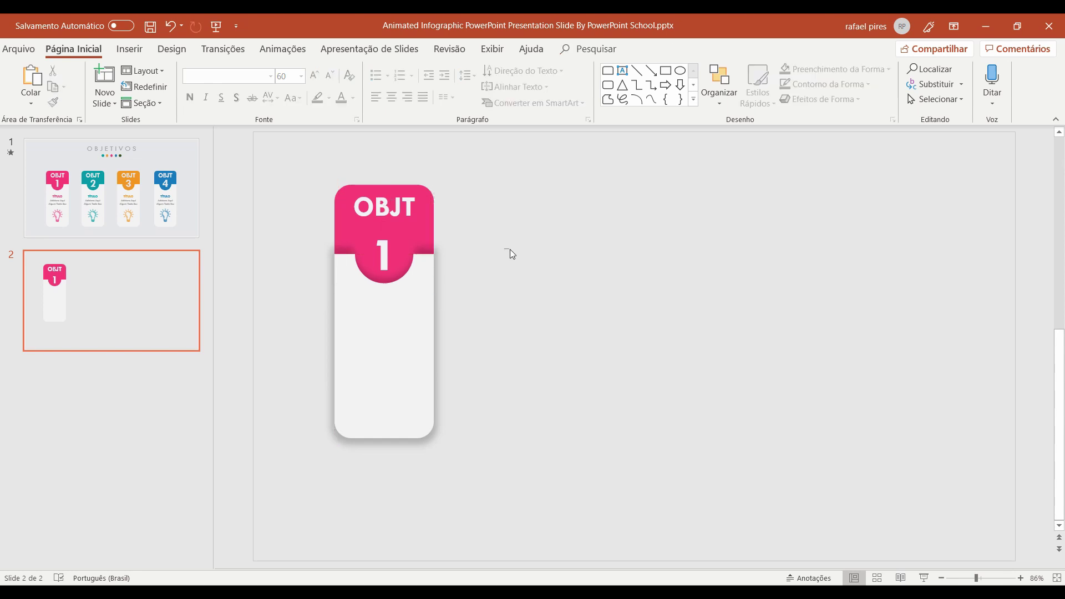
key(ctrl+z)
drag(405, 226, 406, 307)
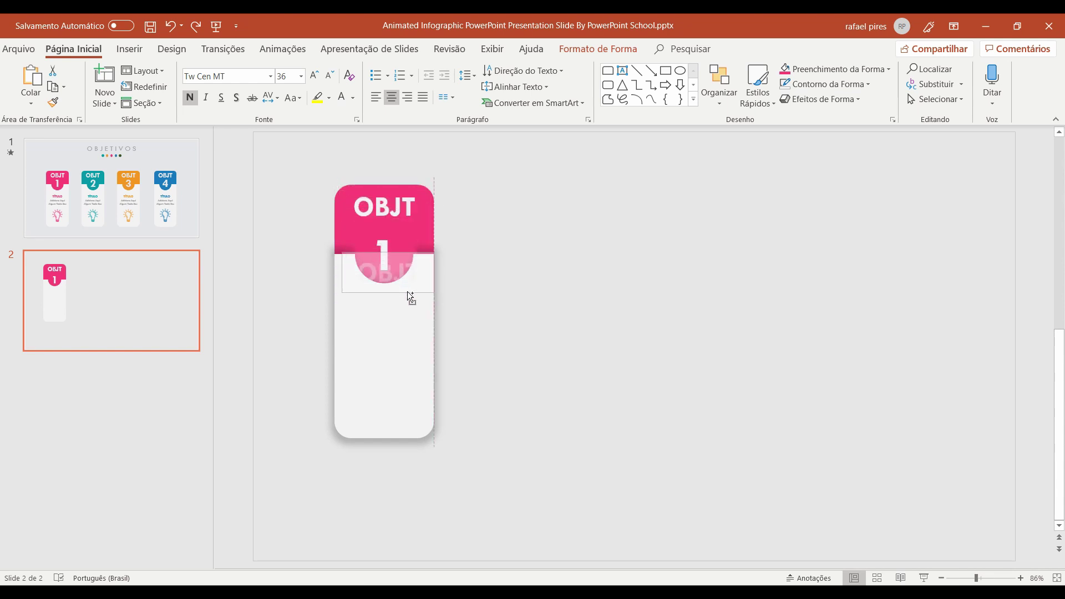
drag(405, 305, 405, 320)
double_click(404, 320)
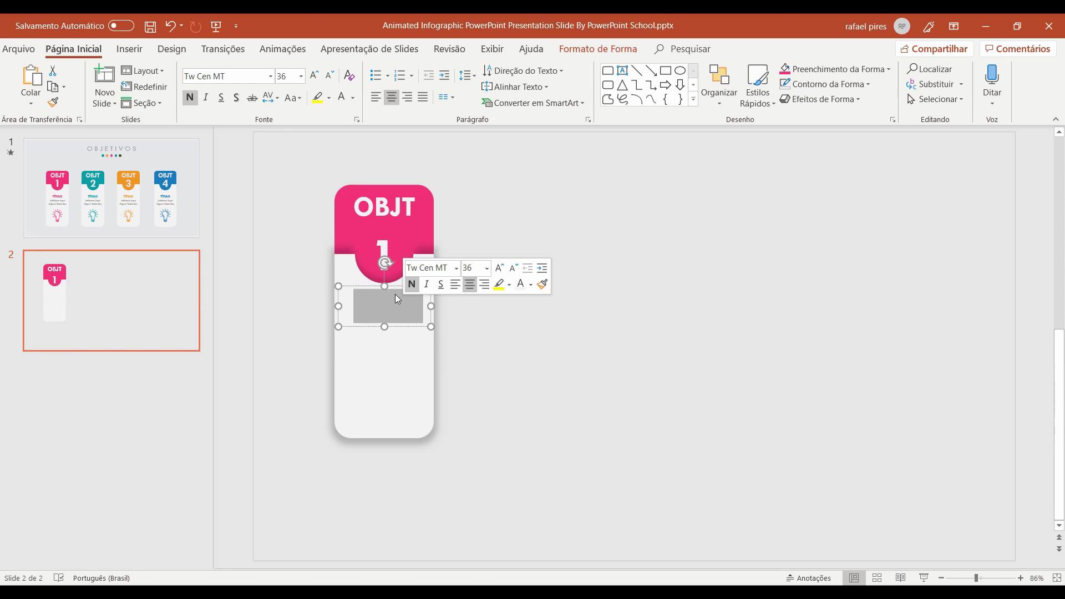
click(471, 269)
text(18)
key(Return)
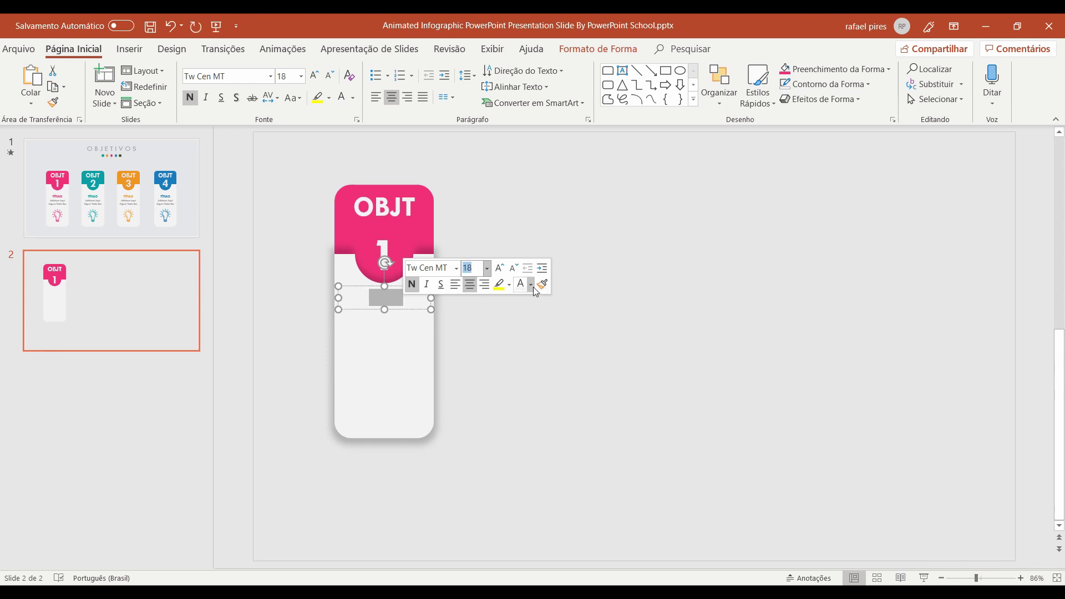
click(534, 287)
click(520, 443)
double_click(391, 302)
text(T)
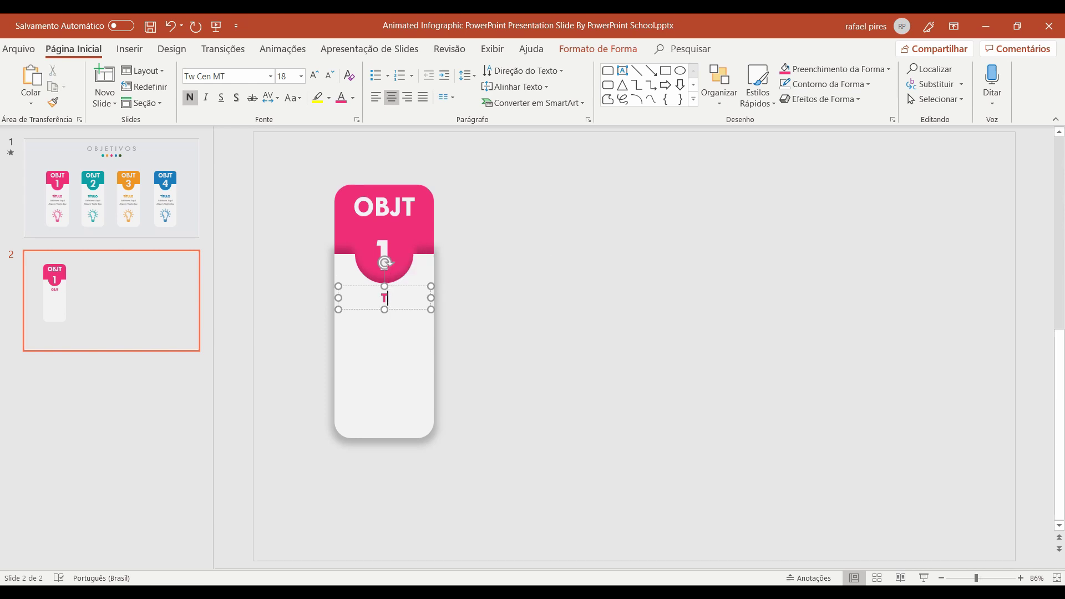
text(ÍTULO)
click(514, 297)
click(397, 304)
Duplicate TÍTULO just below it and make the copy 14 pt grey
ctrl+drag(408, 308, 409, 344)
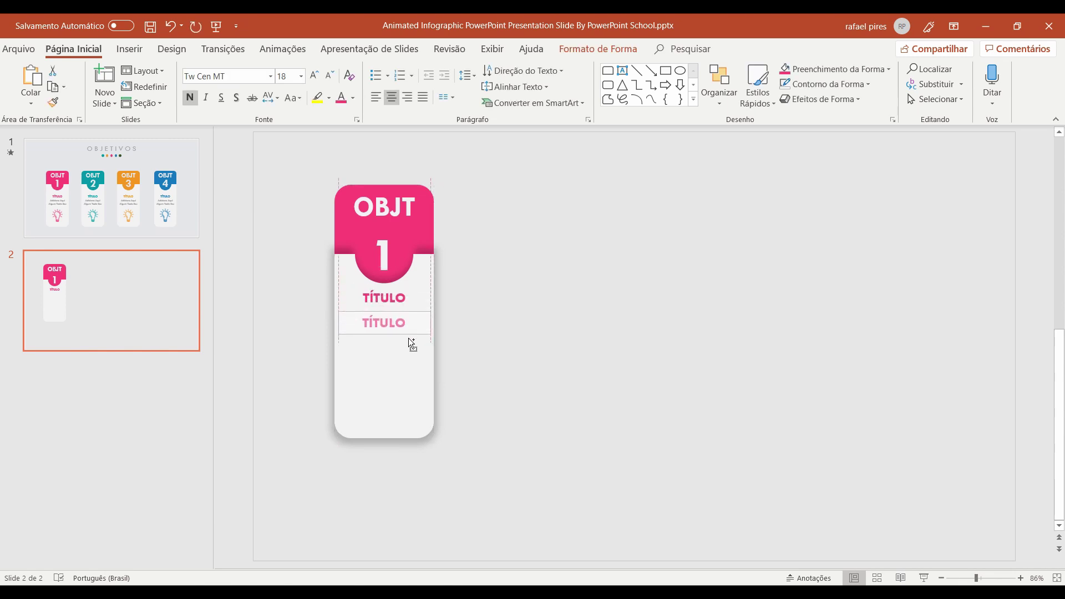
double_click(405, 335)
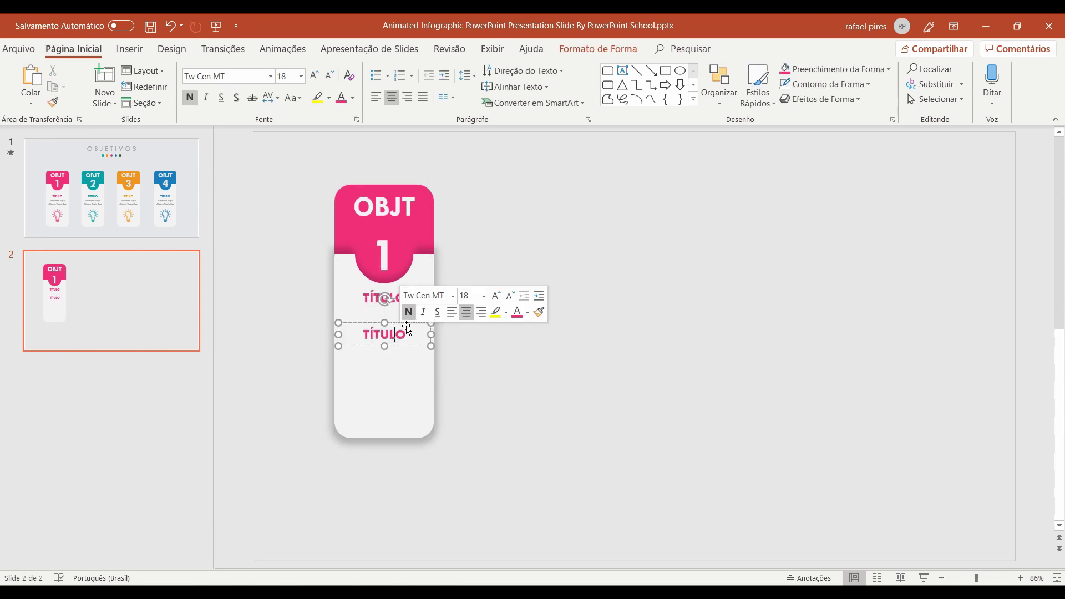
click(456, 300)
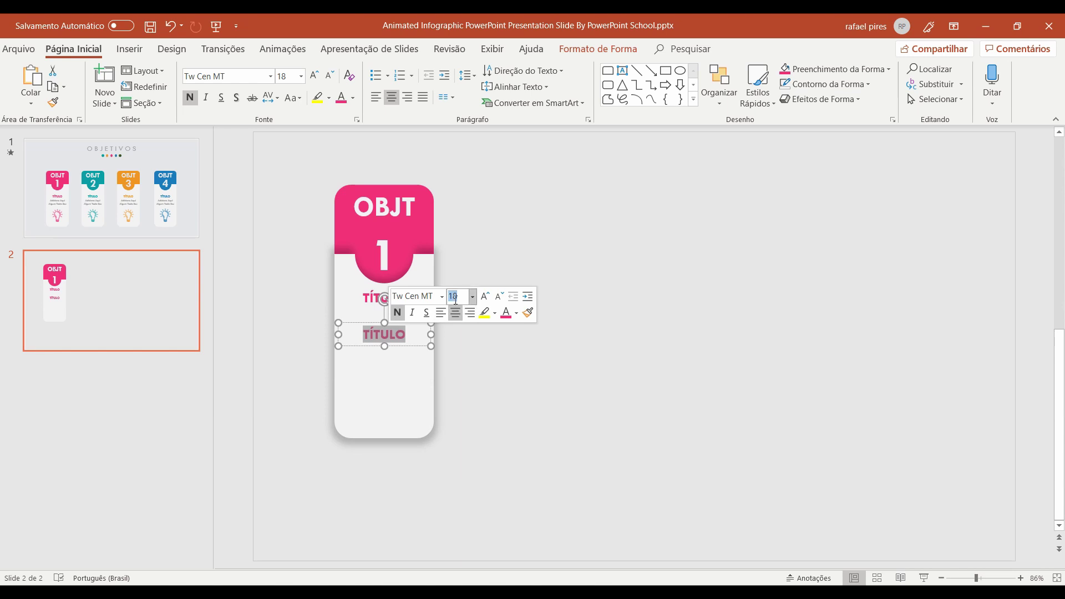
text(14)
key(Return)
click(515, 314)
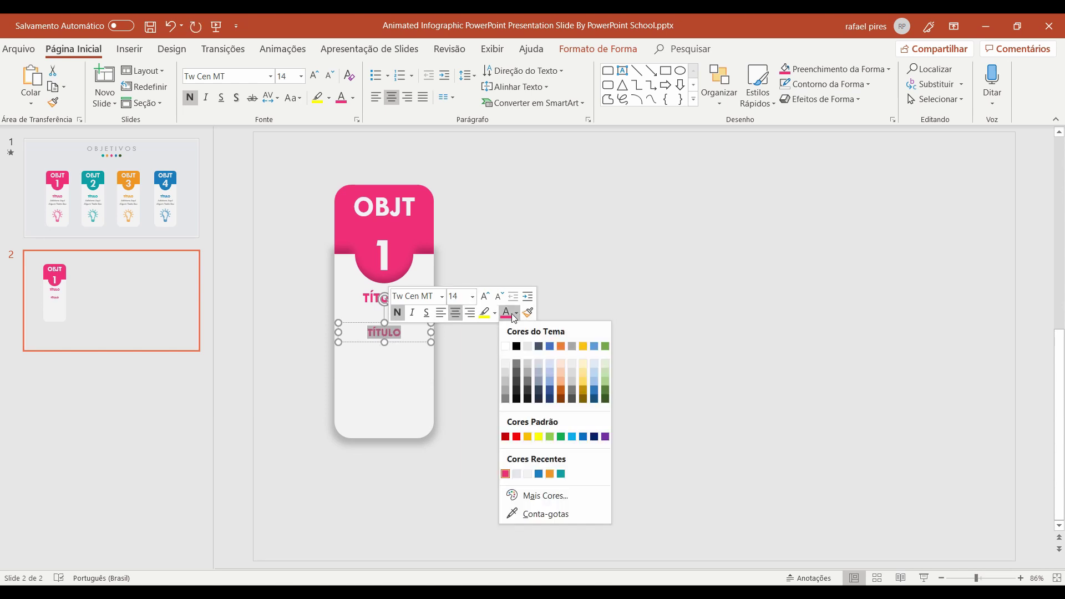
click(504, 387)
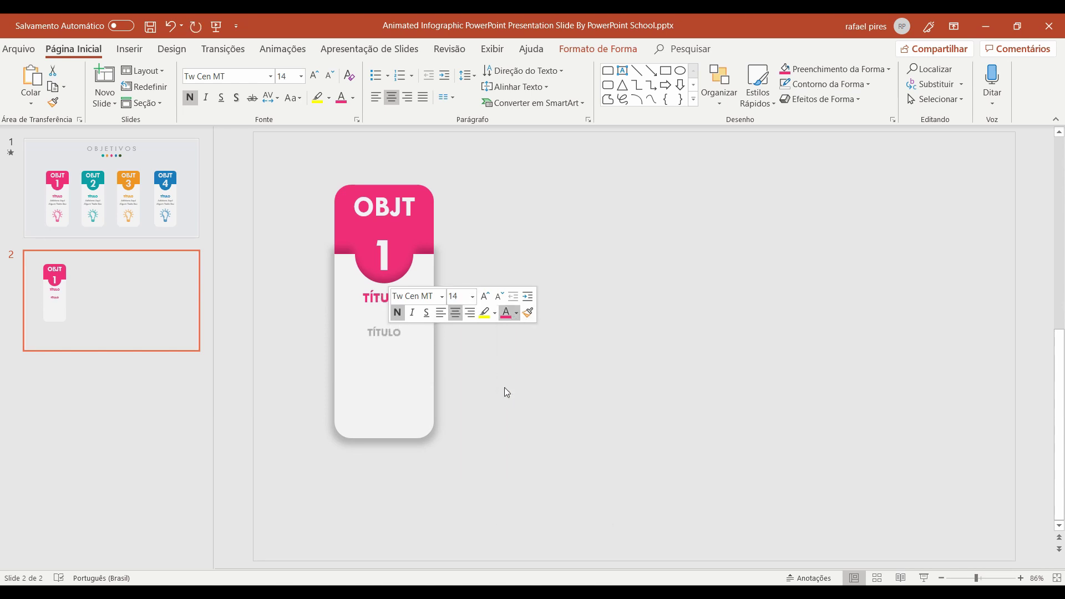
Replace the grey copy with slide 1's body text 'Adicione Aqui Algum Texto Seu'
click(110, 189)
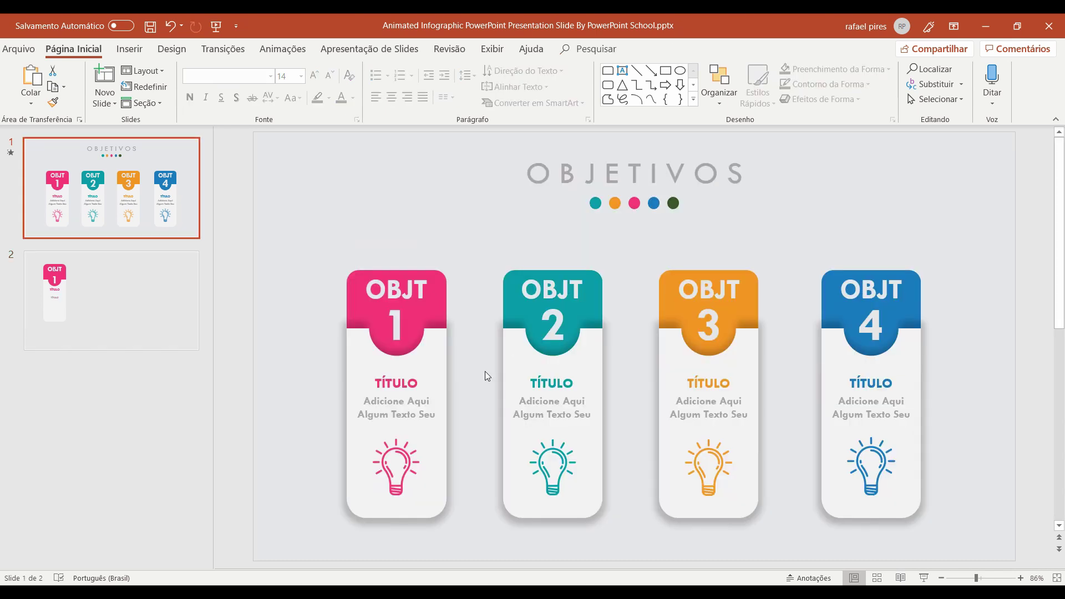
triple_click(401, 407)
key(ctrl+c)
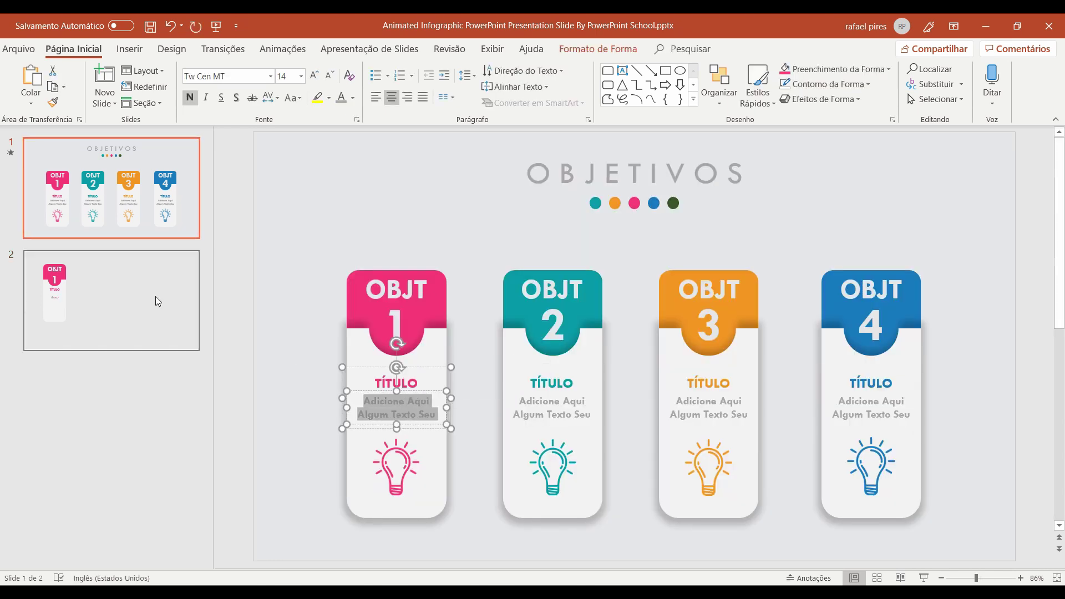
click(172, 302)
double_click(380, 332)
key(ctrl+v)
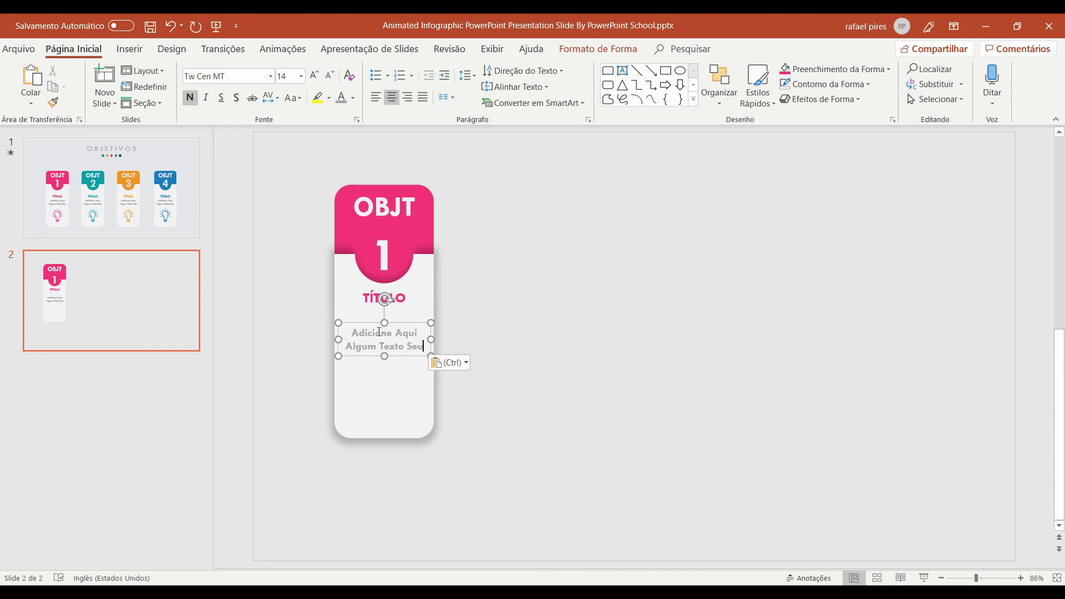
click(532, 309)
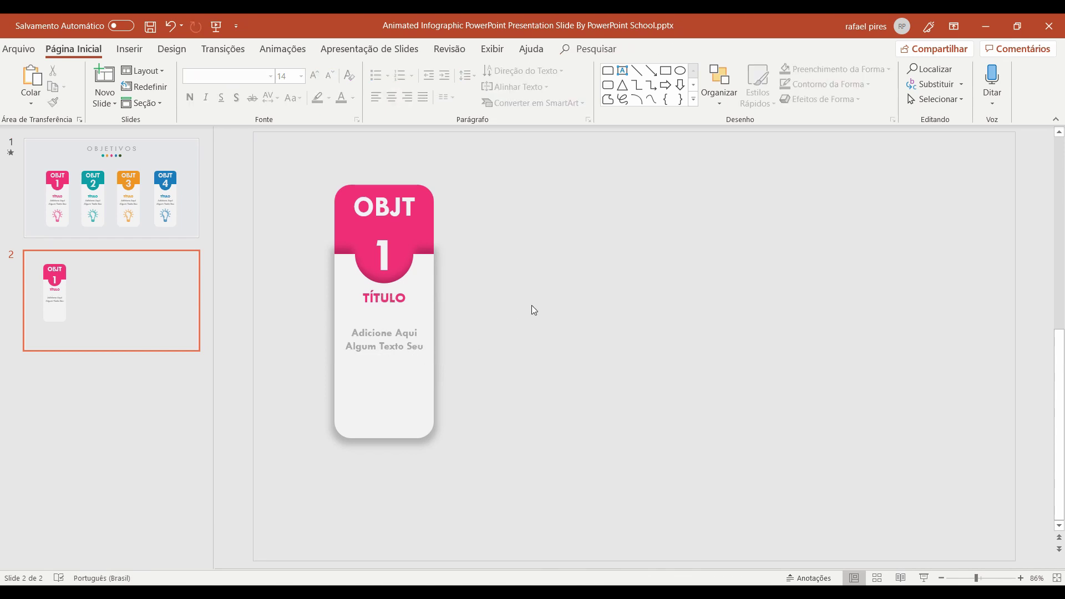
Move all of the card's shapes lower and slightly left on the slide
mouse_move(301, 159)
mouse_down()
mouse_move(455, 350)
mouse_move(506, 485)
mouse_up()
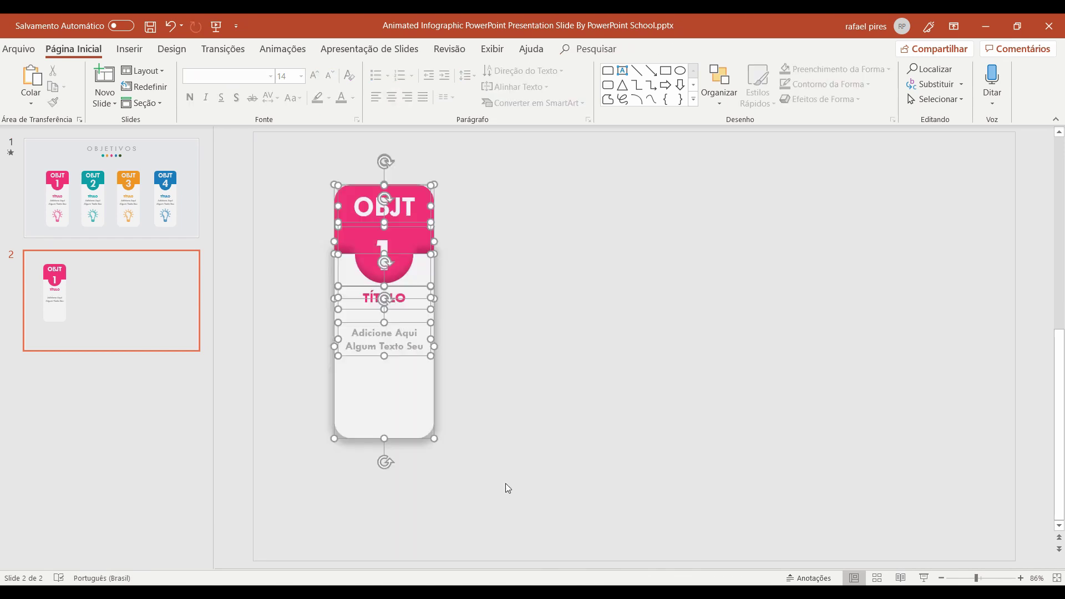
drag(409, 404, 403, 450)
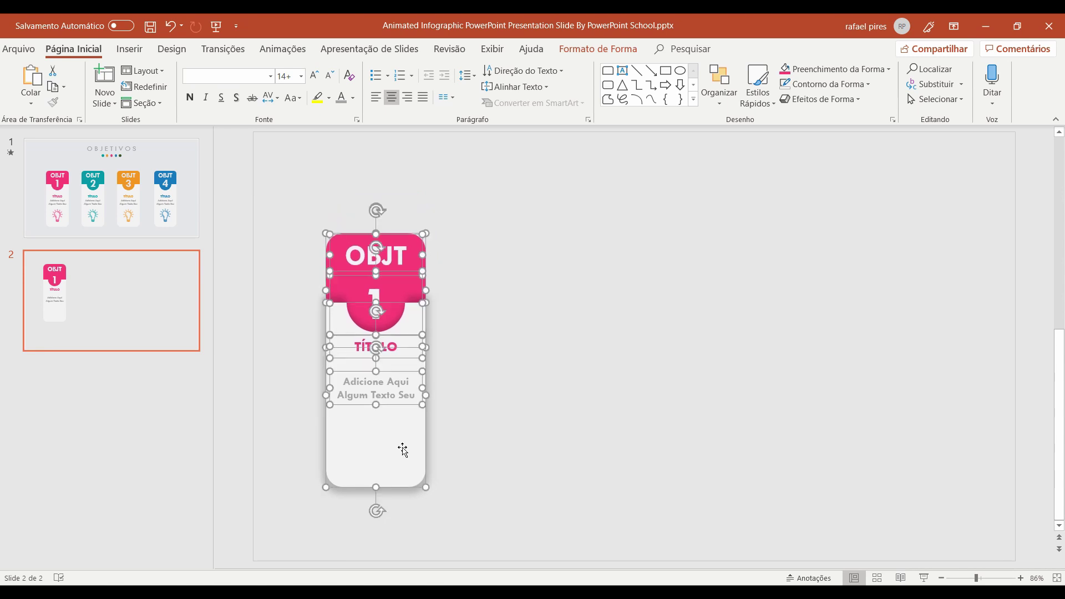
click(591, 308)
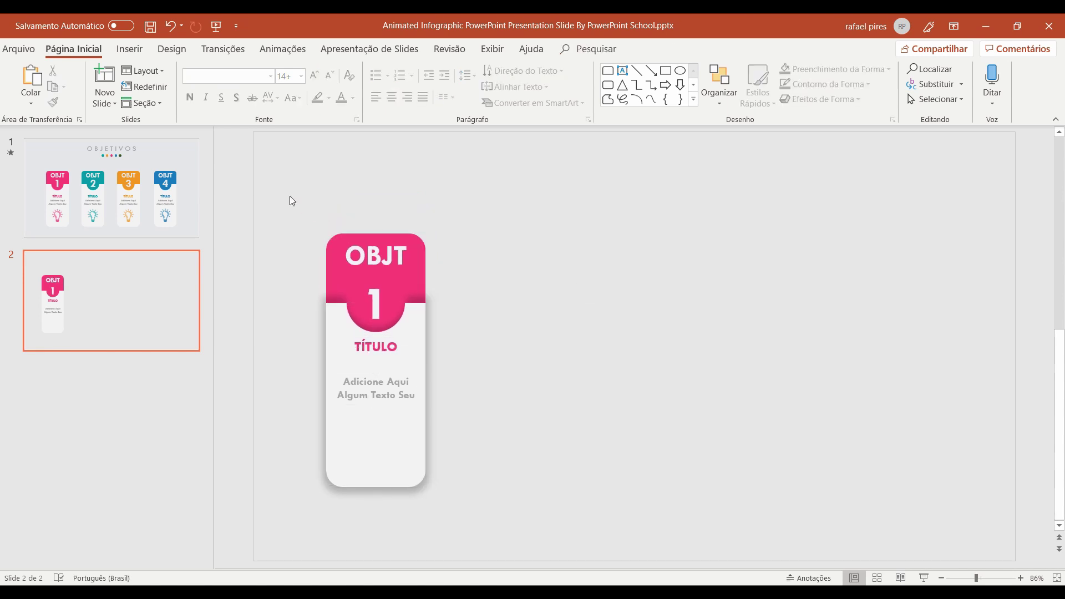
Copy the whole card across to the right to form four evenly spaced cards
drag(289, 198, 477, 538)
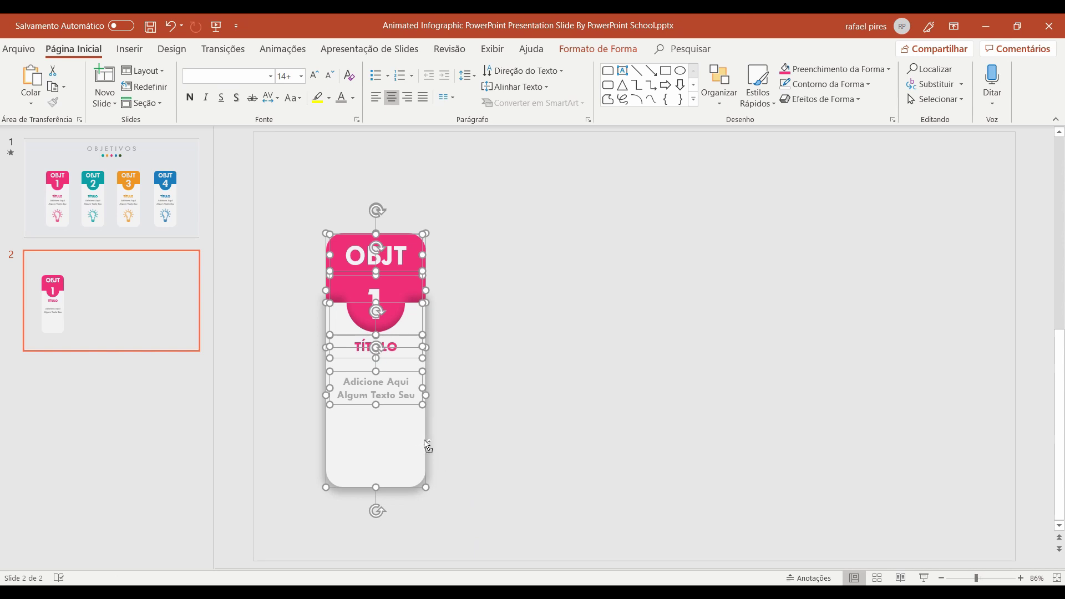
drag(423, 440, 907, 435)
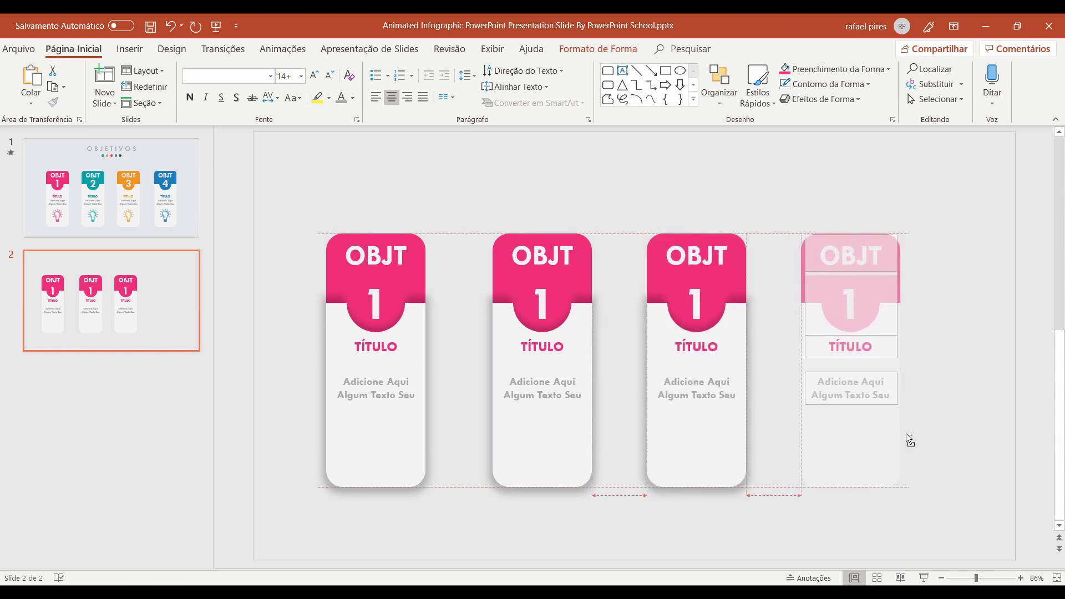
drag(906, 434, 903, 434)
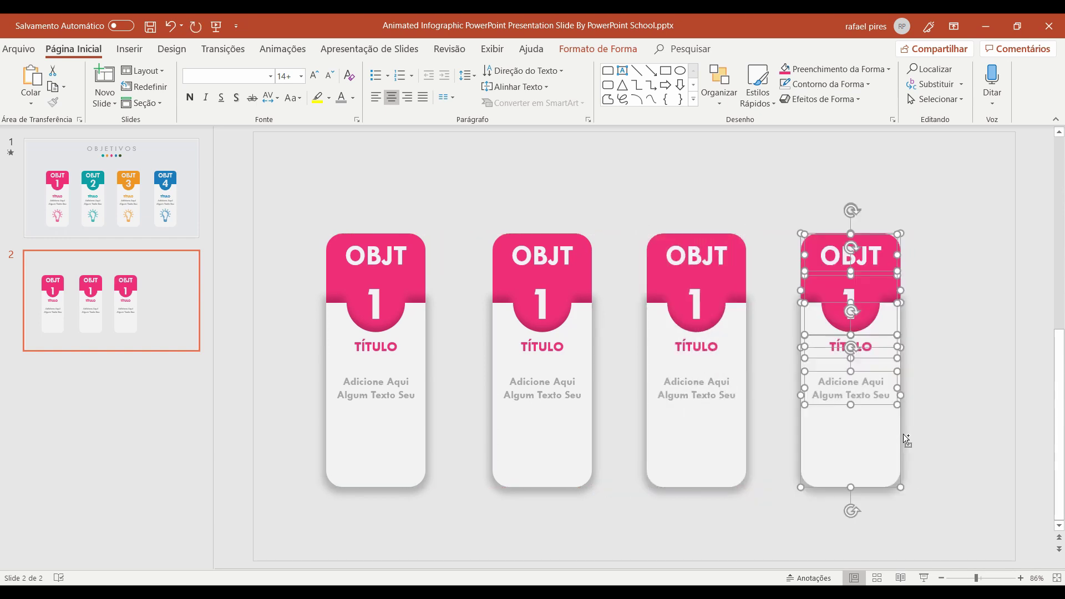
click(927, 425)
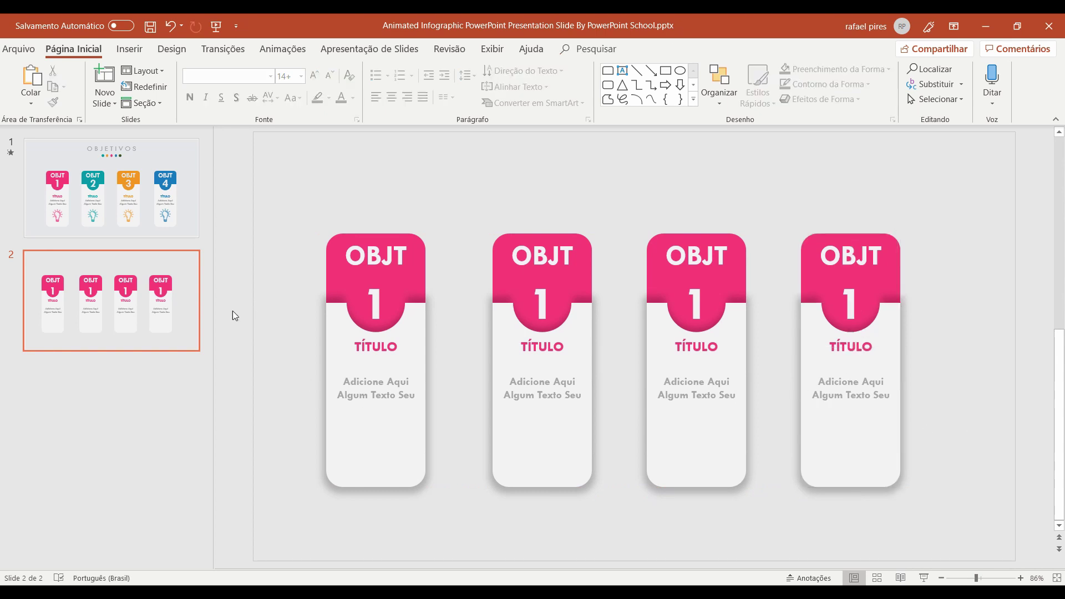
Renumber the second, third and fourth cards' OBJT numbers to 2, 3 and 4
click(556, 278)
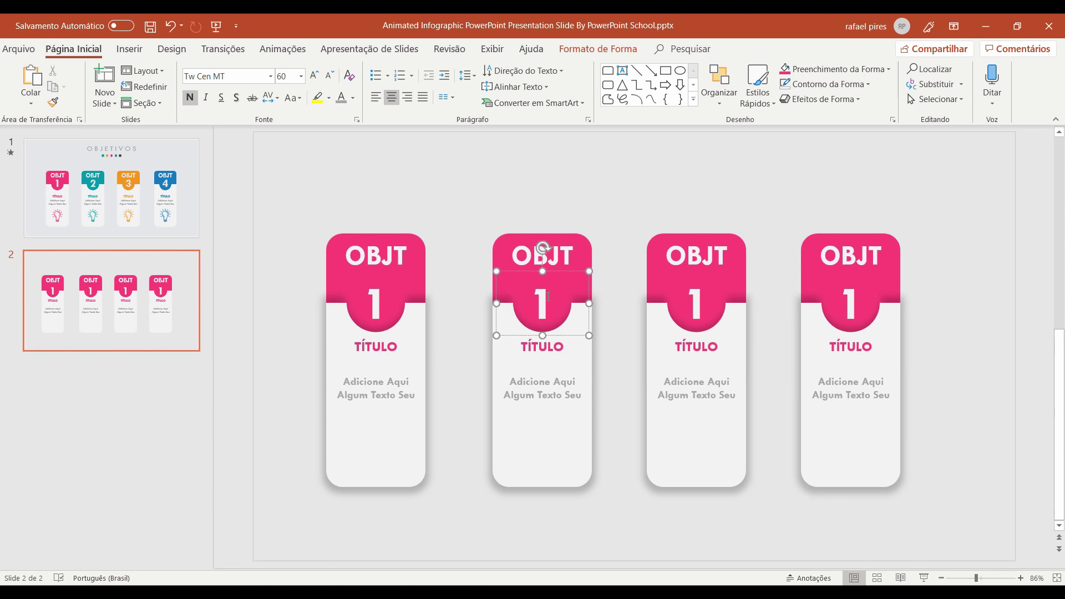
key(BackSpace)
text(2)
click(698, 306)
key(BackSpace)
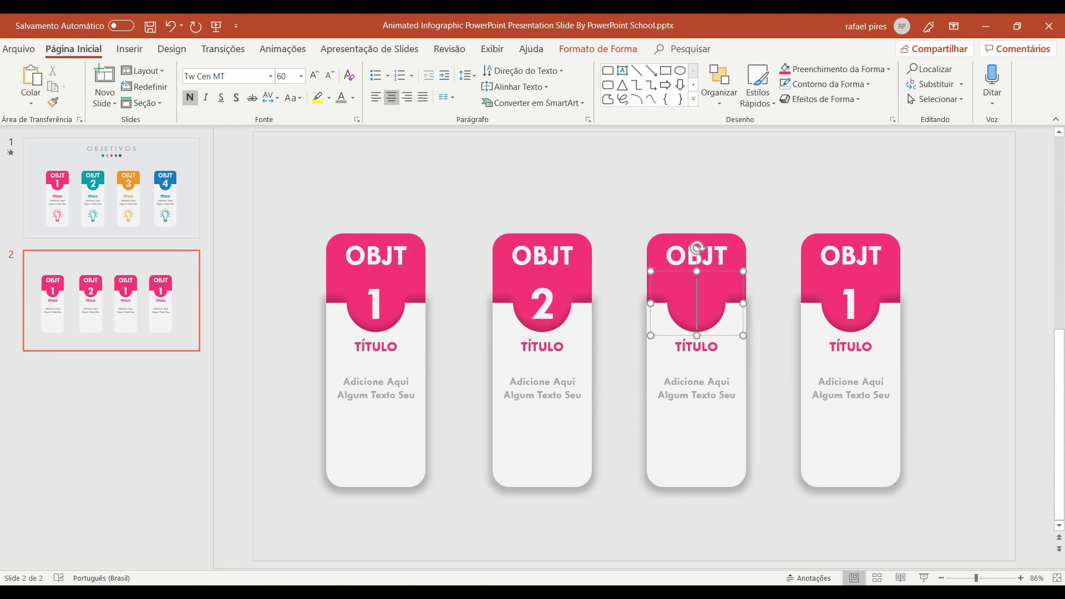
text(3)
click(877, 312)
key(BackSpace)
text(4)
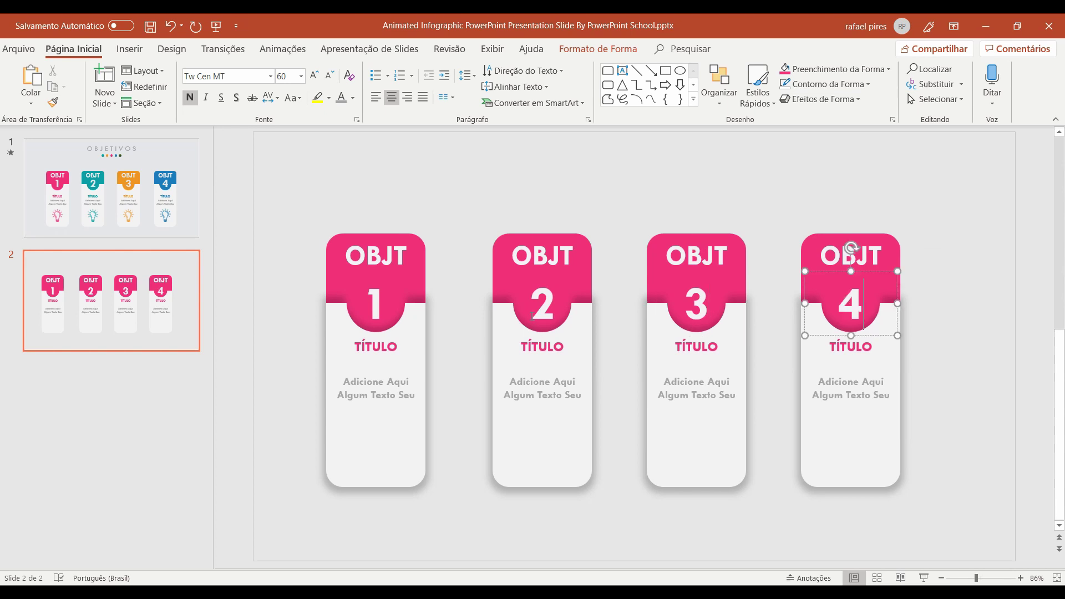
Make the second card's header fill and TÍTULO heading teal
click(375, 305)
click(388, 245)
click(598, 49)
click(388, 69)
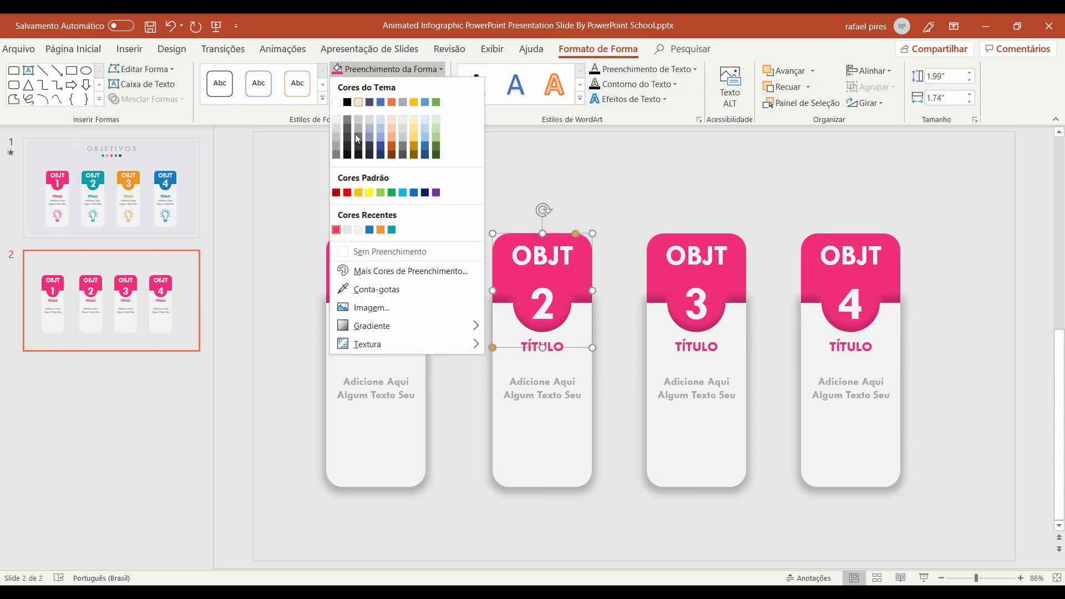
double_click(542, 347)
click(678, 331)
Colour the third card's header and TÍTULO orange and the fourth card's blue
click(696, 261)
click(441, 69)
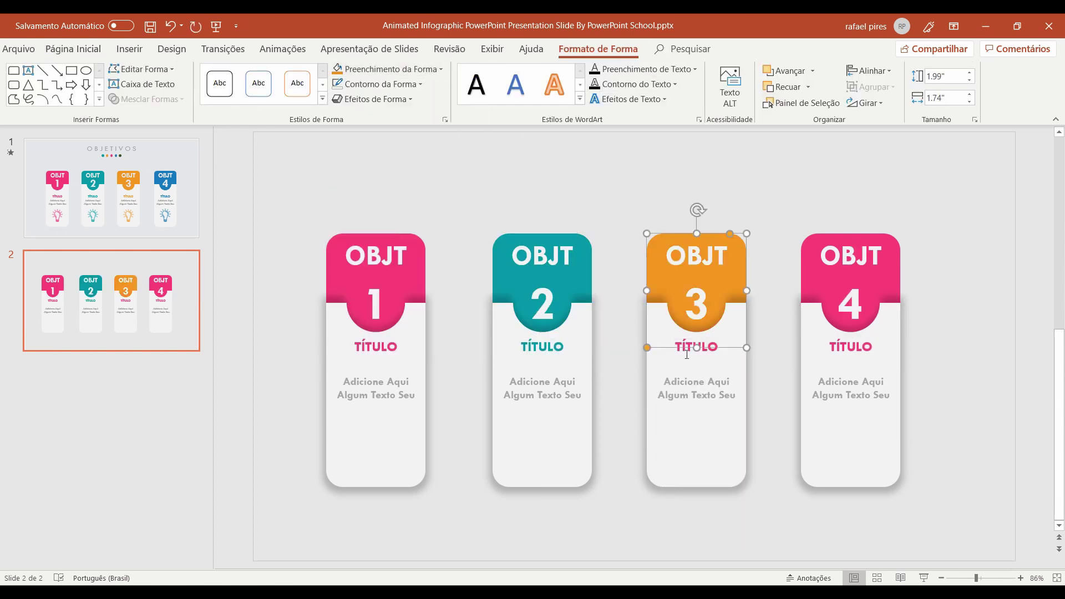
double_click(697, 346)
click(832, 331)
click(851, 261)
click(441, 69)
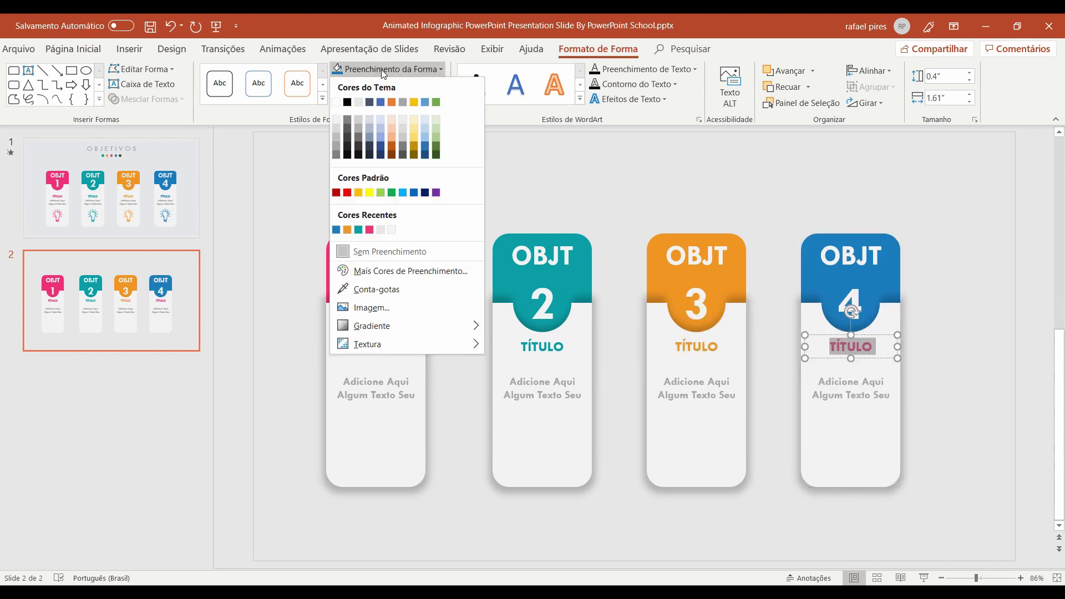
click(381, 100)
double_click(851, 346)
click(955, 484)
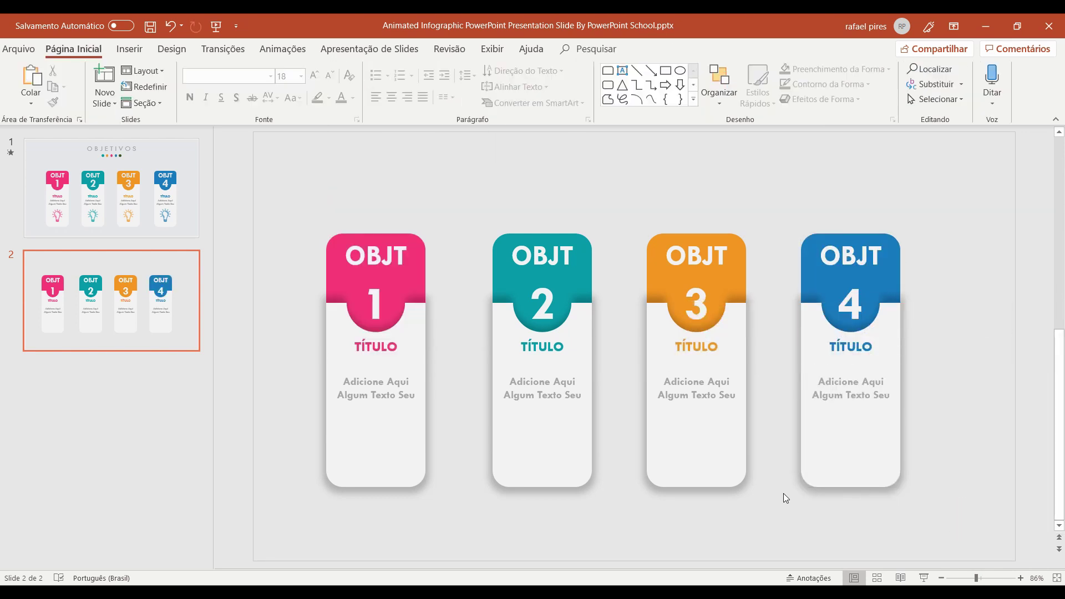
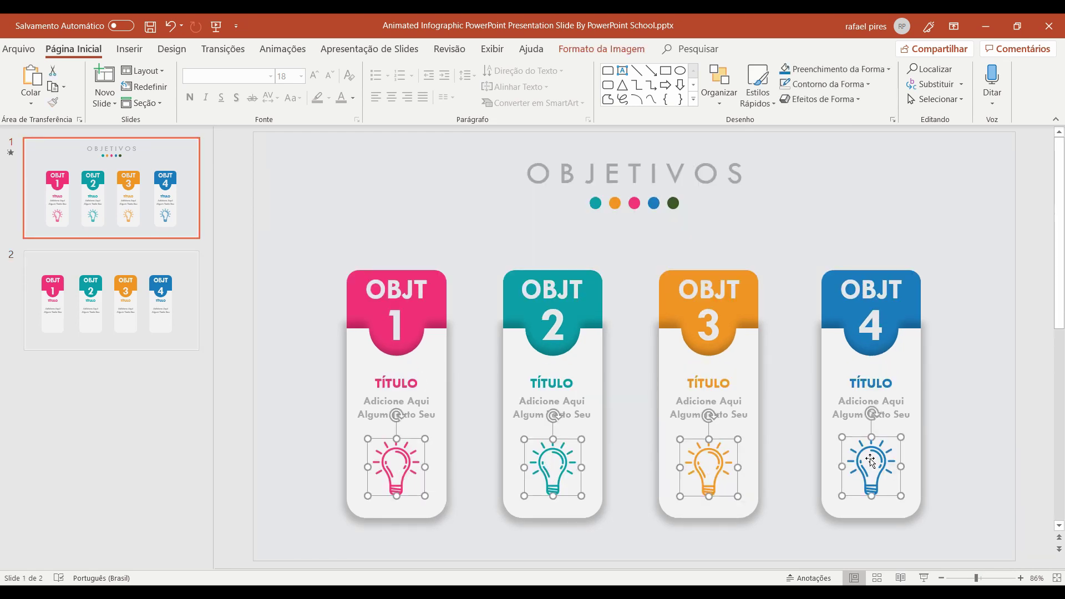
Paste the four light-bulb icons from slide 1 onto slide 2, one inside each card
key(ctrl+c)
click(111, 299)
key(ctrl+v)
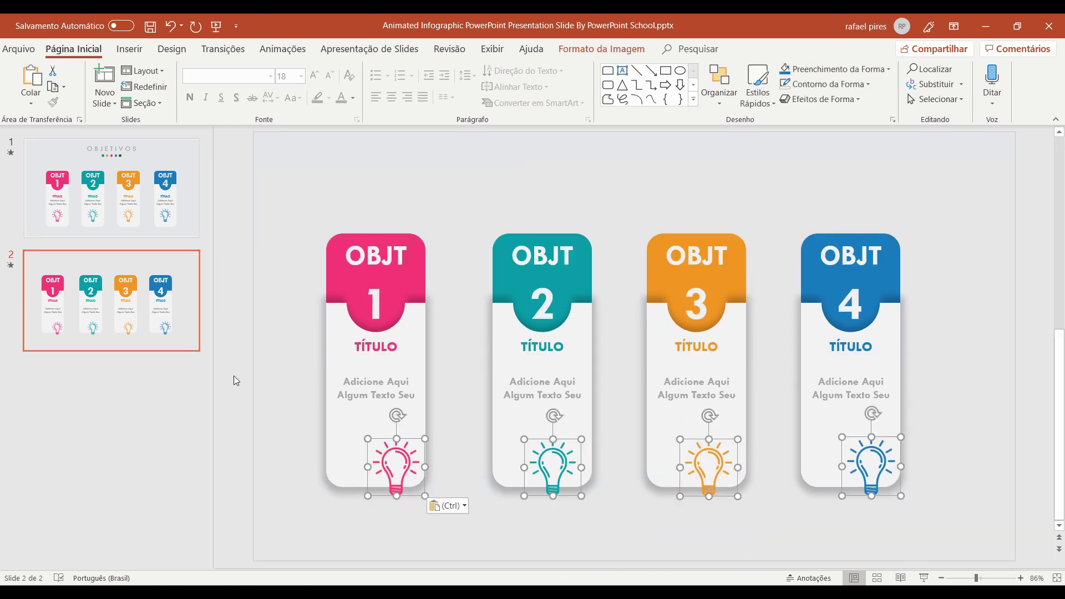
mouse_move(386, 458)
mouse_down()
mouse_move(369, 442)
mouse_move(378, 442)
mouse_up()
click(278, 425)
Line up the teal, orange and blue bulbs level with the pink bulb
click(468, 402)
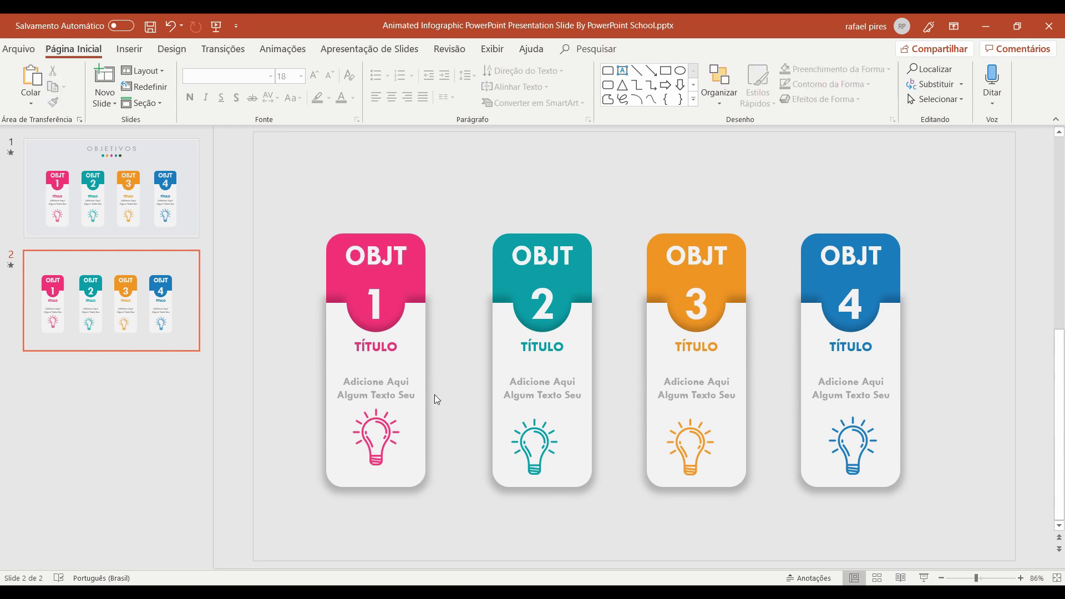
drag(534, 447, 542, 436)
drag(690, 446, 697, 436)
drag(853, 445, 850, 436)
click(940, 388)
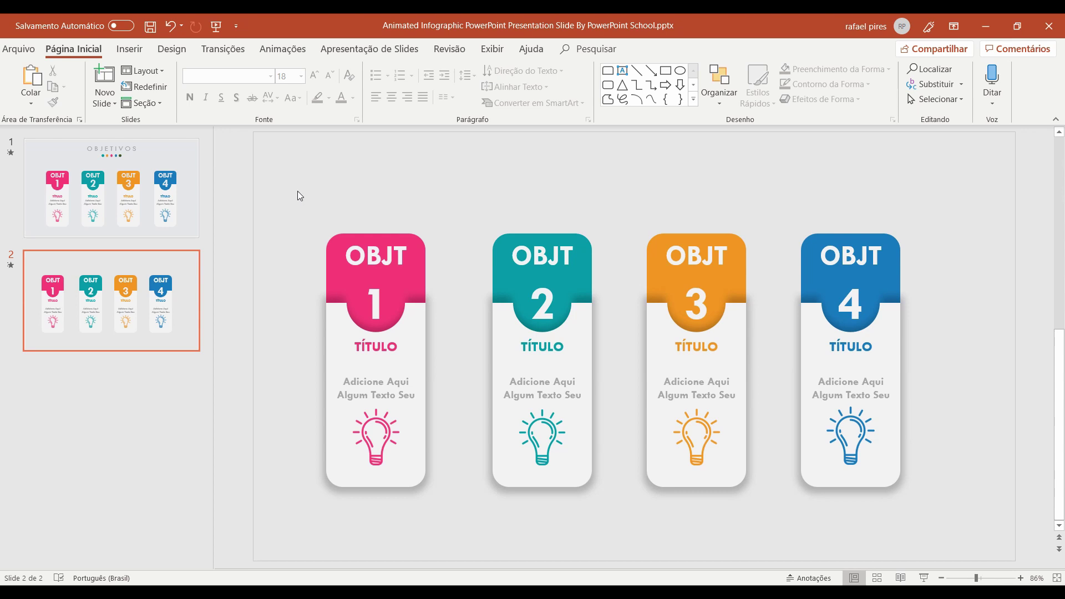
Group card 1's OBJT 1 header shapes, then group its title, text and bulb
drag(314, 218, 448, 342)
click(312, 209)
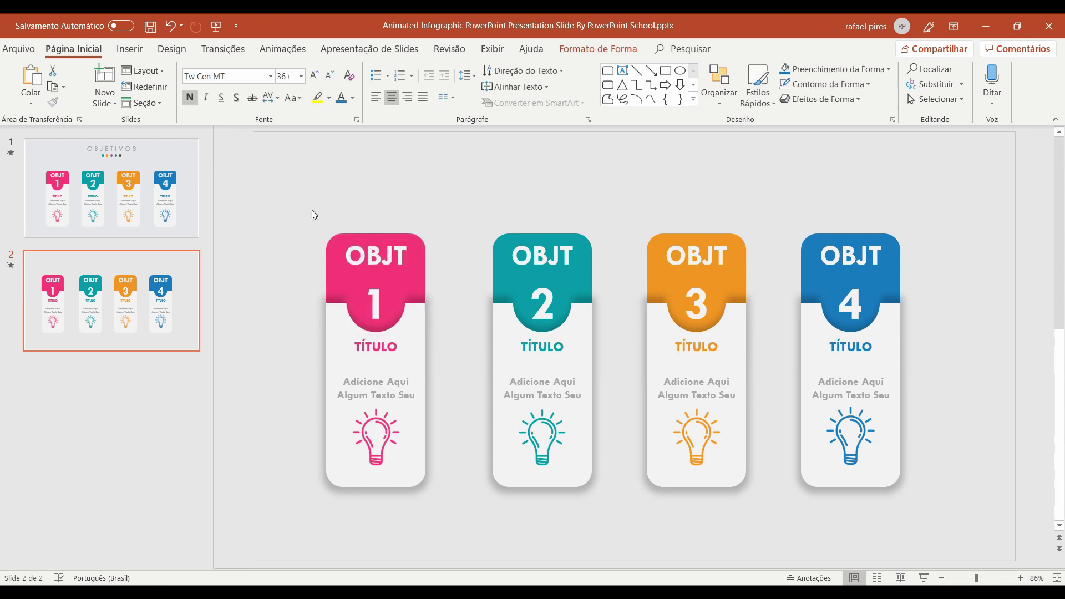
drag(293, 180, 441, 351)
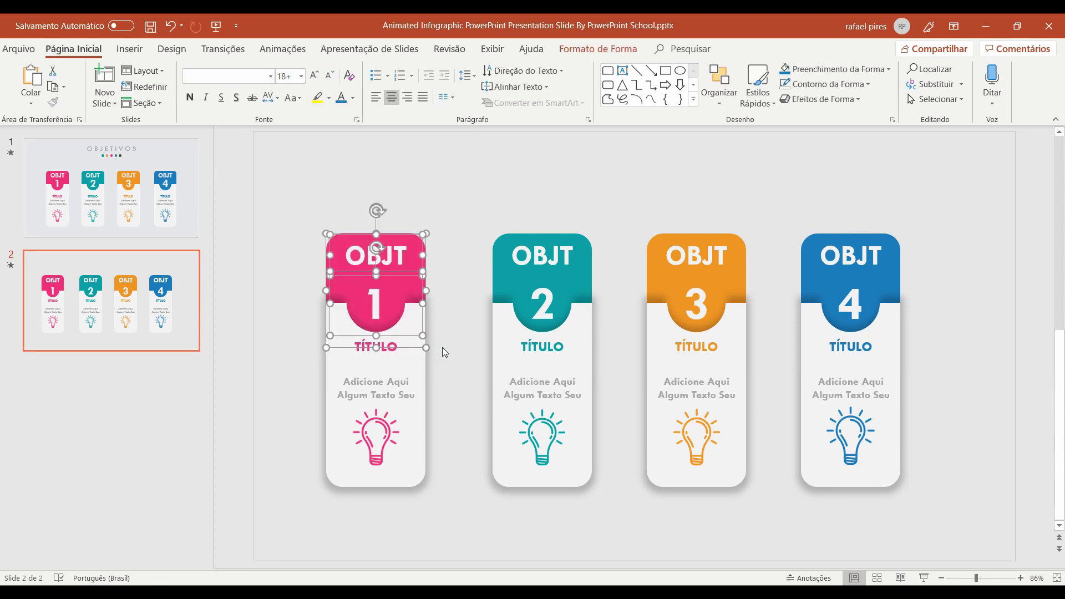
key(ctrl+g)
right_click(407, 302)
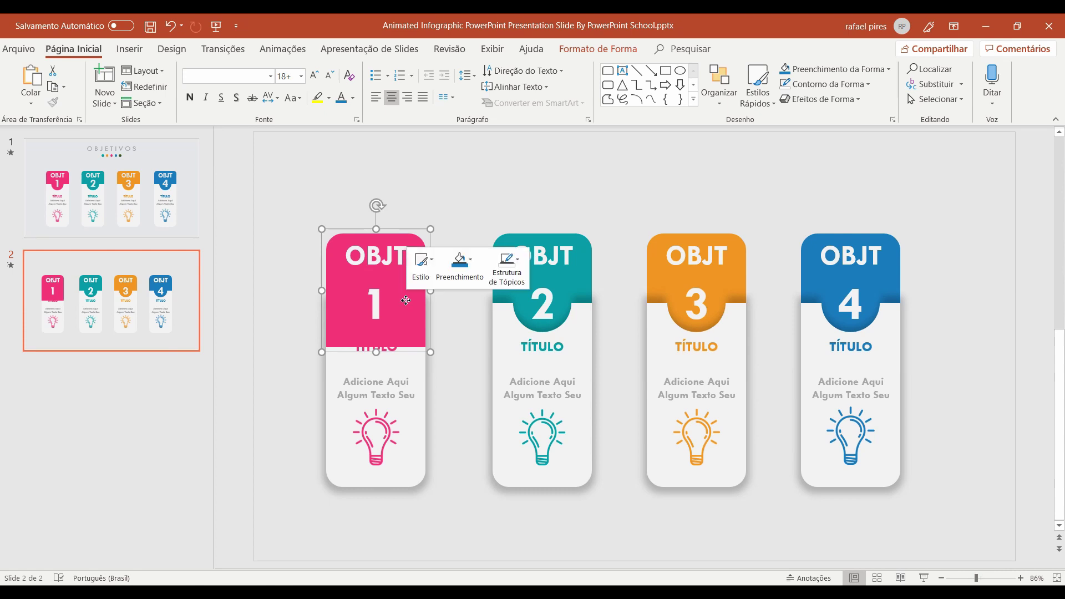
click(269, 391)
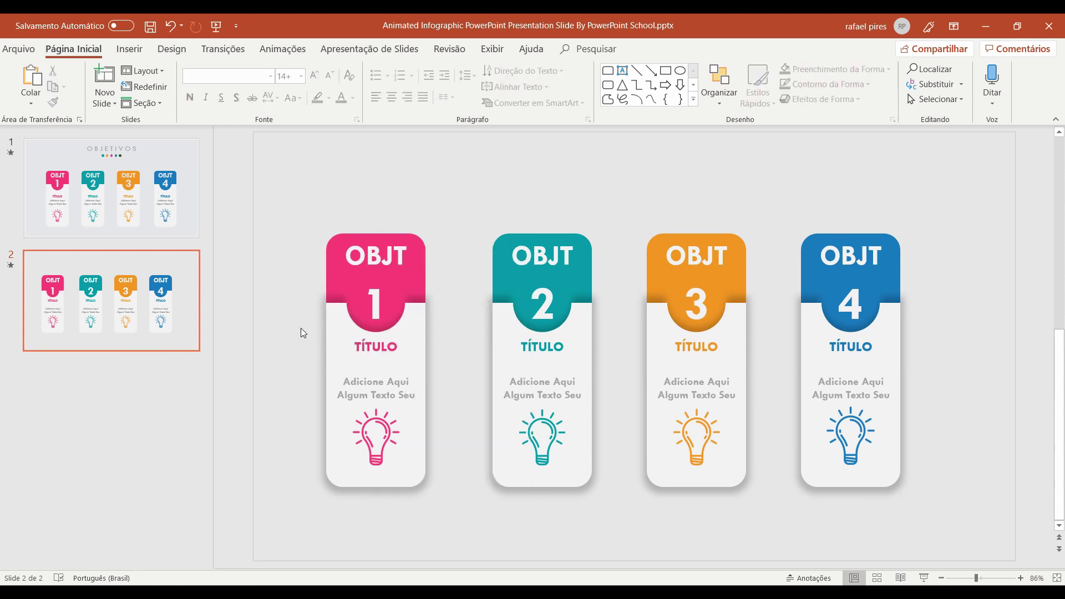
drag(295, 328, 454, 495)
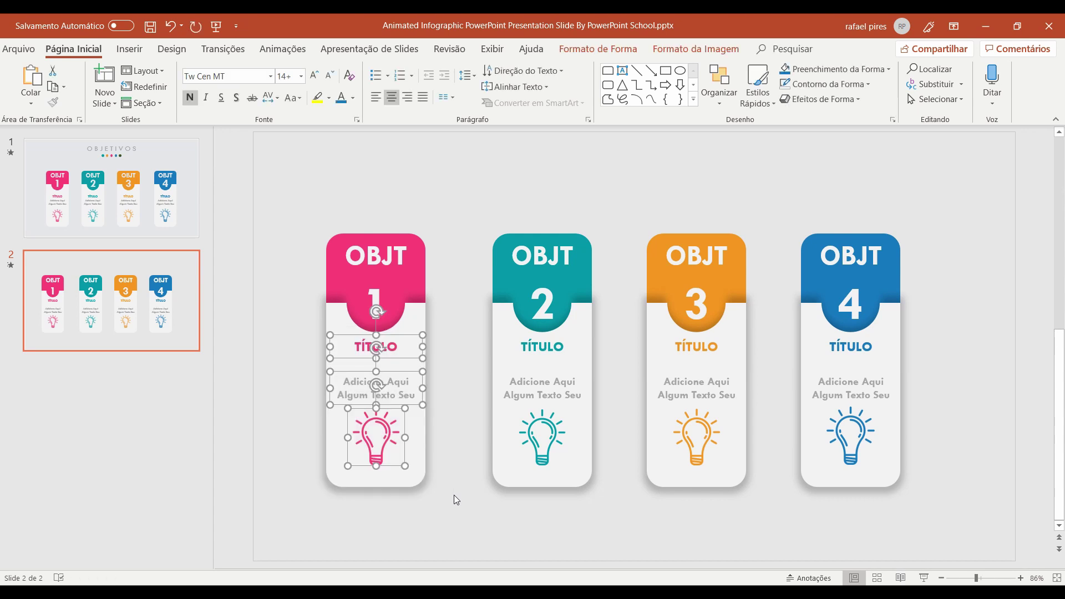
key(ctrl+g)
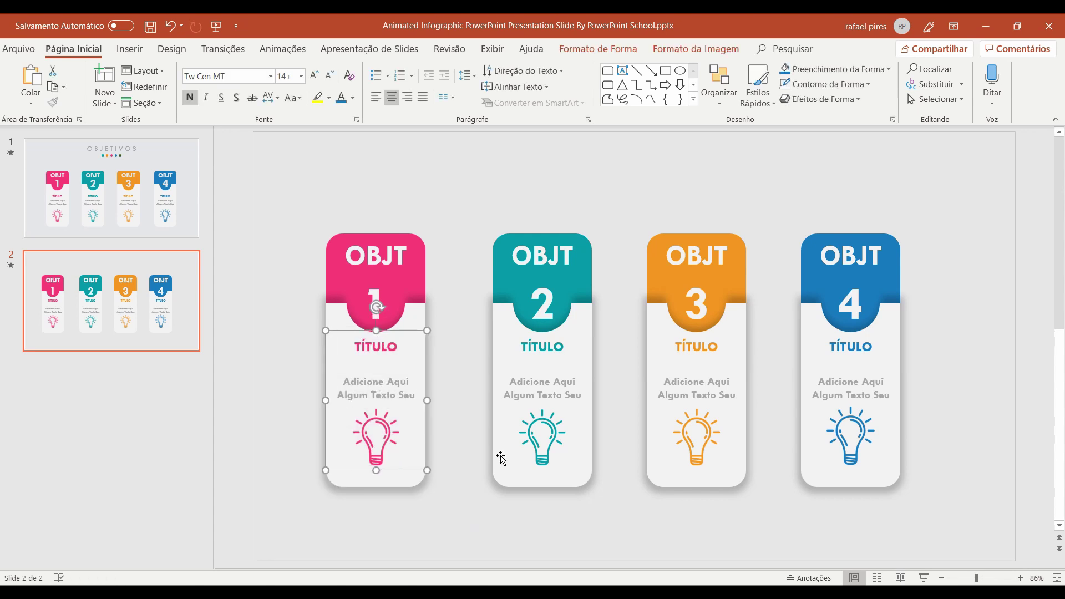
Group the header and the title, text and bulb of cards 2 and 3
drag(466, 214, 606, 347)
click(490, 190)
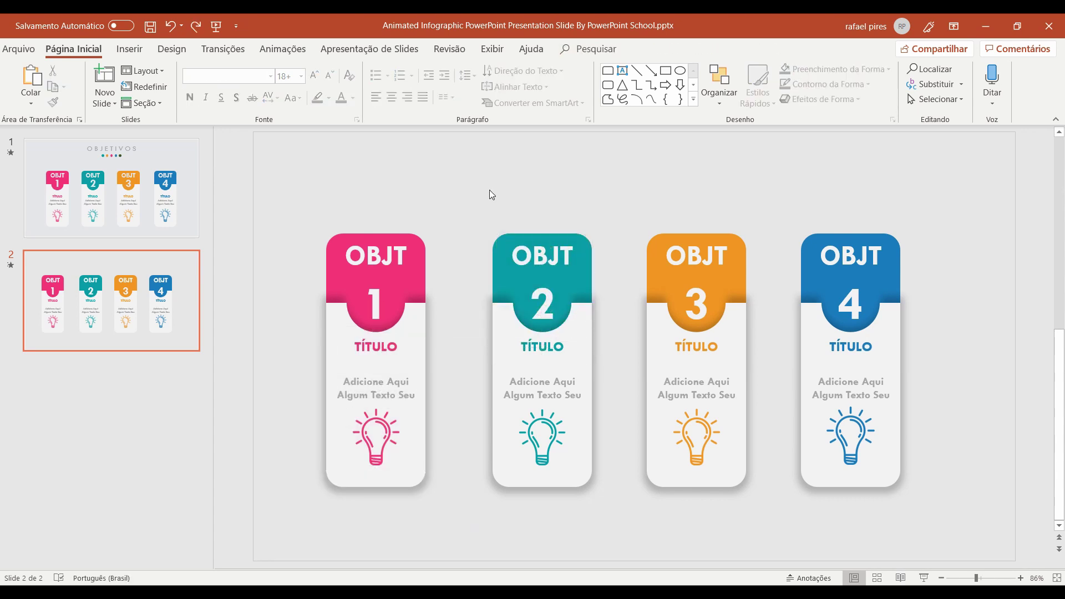
drag(451, 198, 604, 357)
drag(447, 326, 623, 469)
mouse_move(623, 200)
mouse_down()
mouse_move(714, 330)
mouse_move(741, 323)
mouse_up()
click(678, 384)
drag(791, 198, 927, 335)
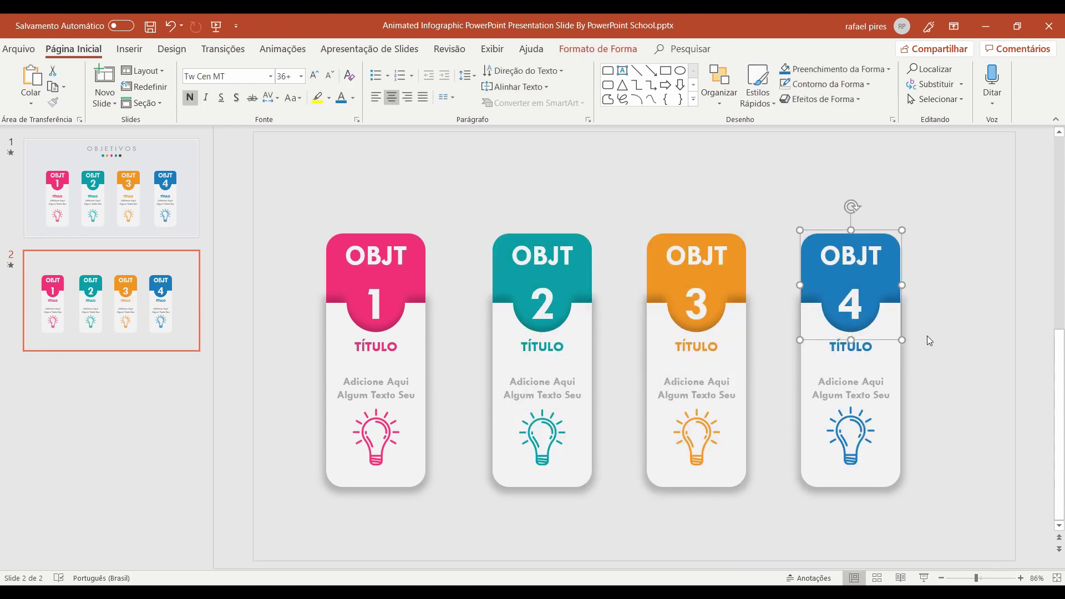
Group card 4's header shapes, then select all four cards together
drag(754, 183, 958, 366)
right_click(884, 284)
click(939, 359)
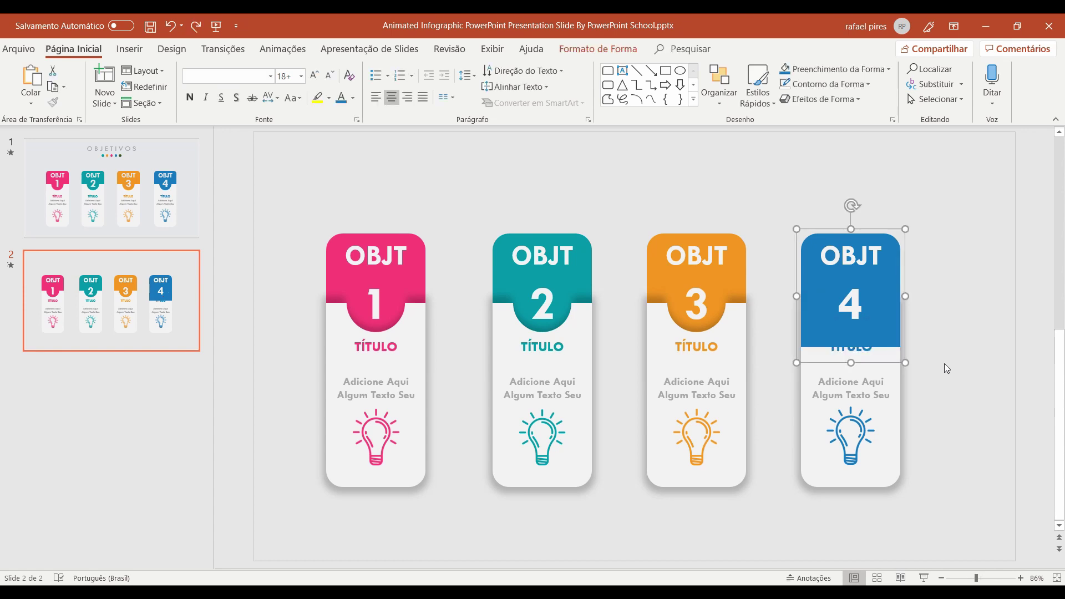
mouse_move(832, 256)
mouse_down()
mouse_move(948, 350)
mouse_move(937, 507)
mouse_up()
click(958, 370)
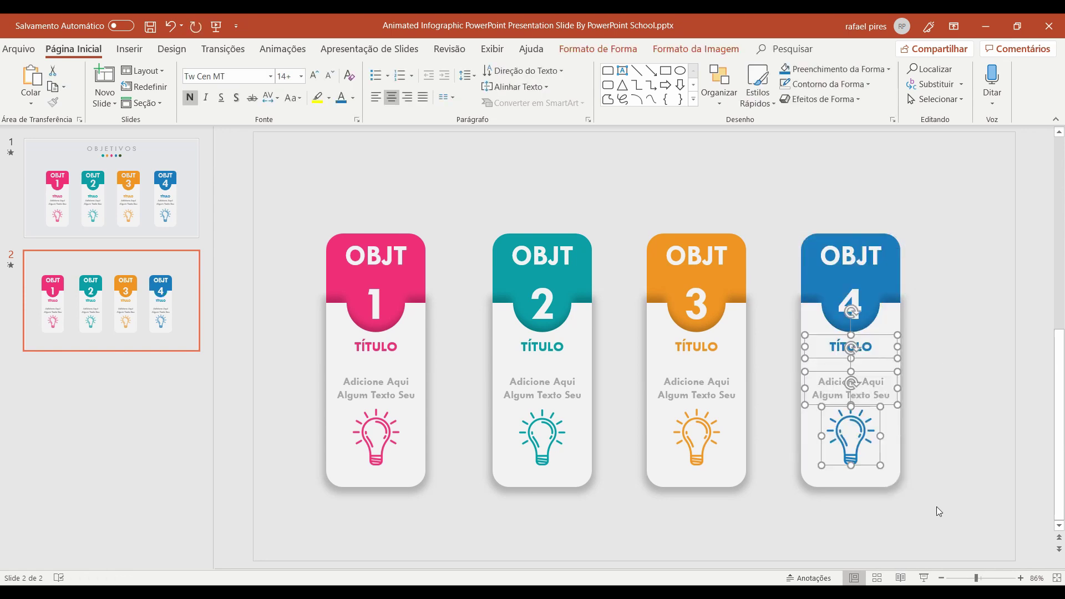
click(918, 477)
drag(287, 180, 942, 514)
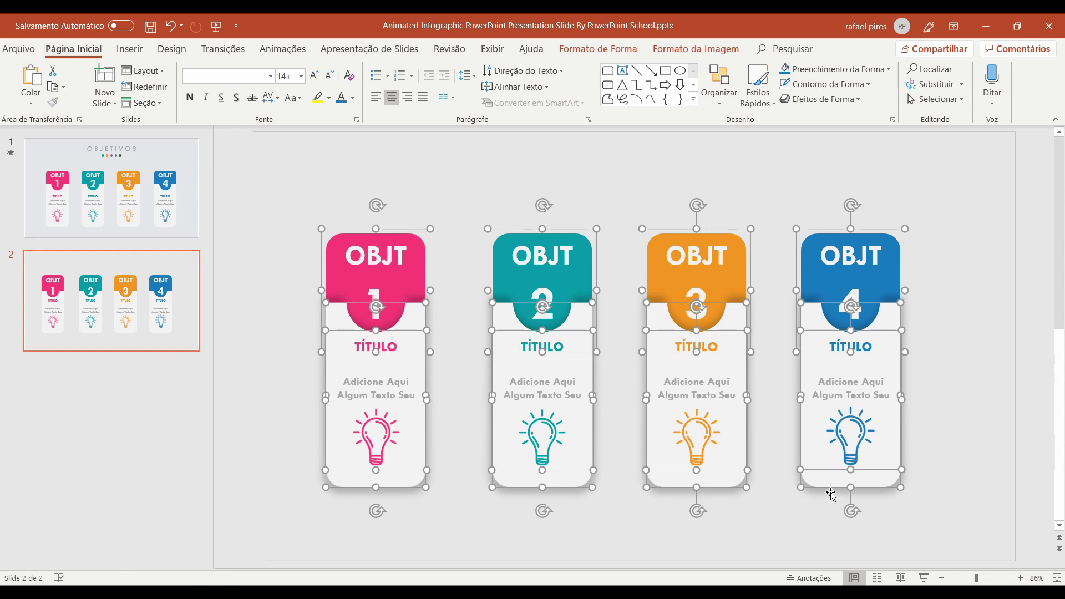
Move the cards lower and copy slide 1's OBJETIVOS title and coloured dots onto slide 2
drag(818, 499, 846, 518)
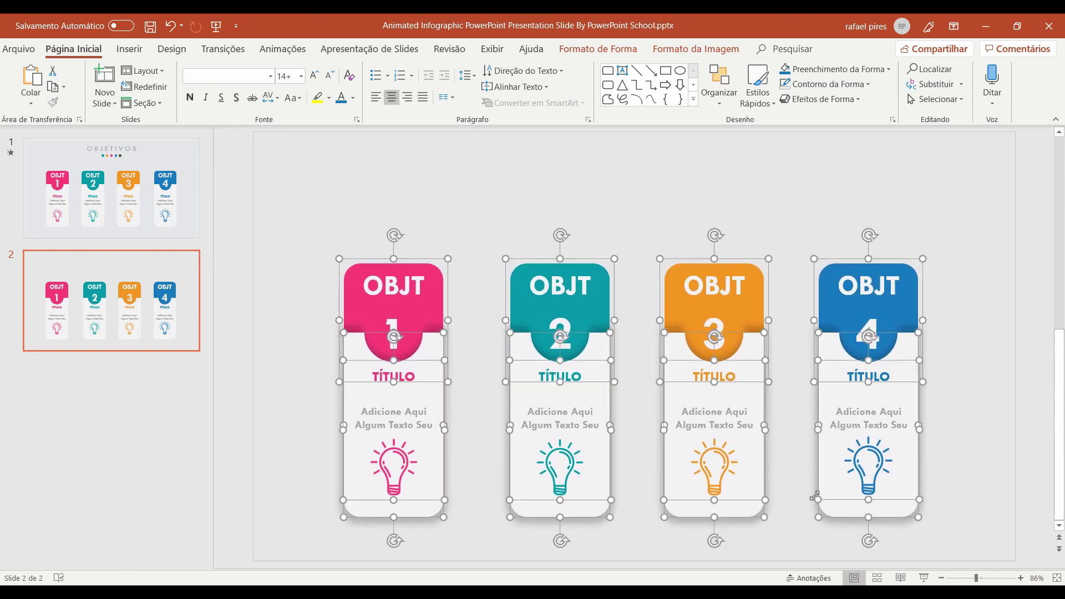
click(142, 192)
click(616, 171)
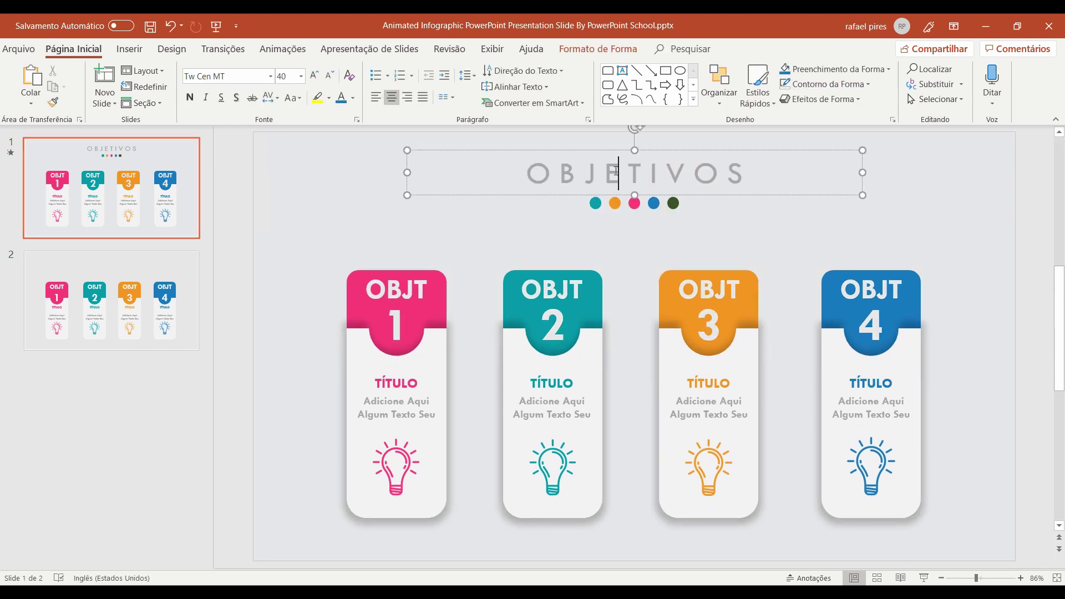
shift+click(597, 205)
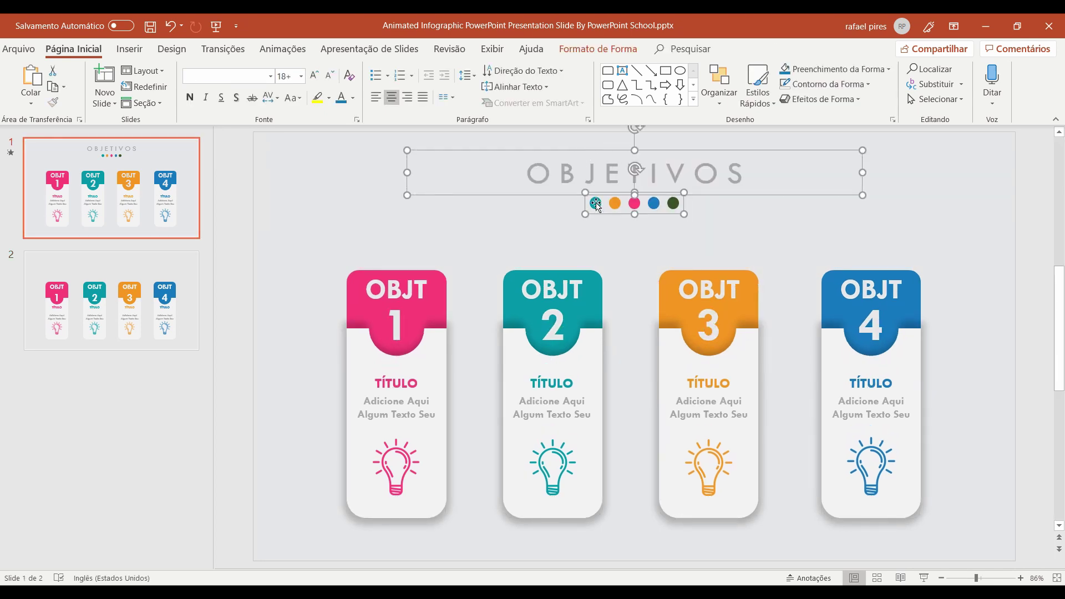
click(145, 260)
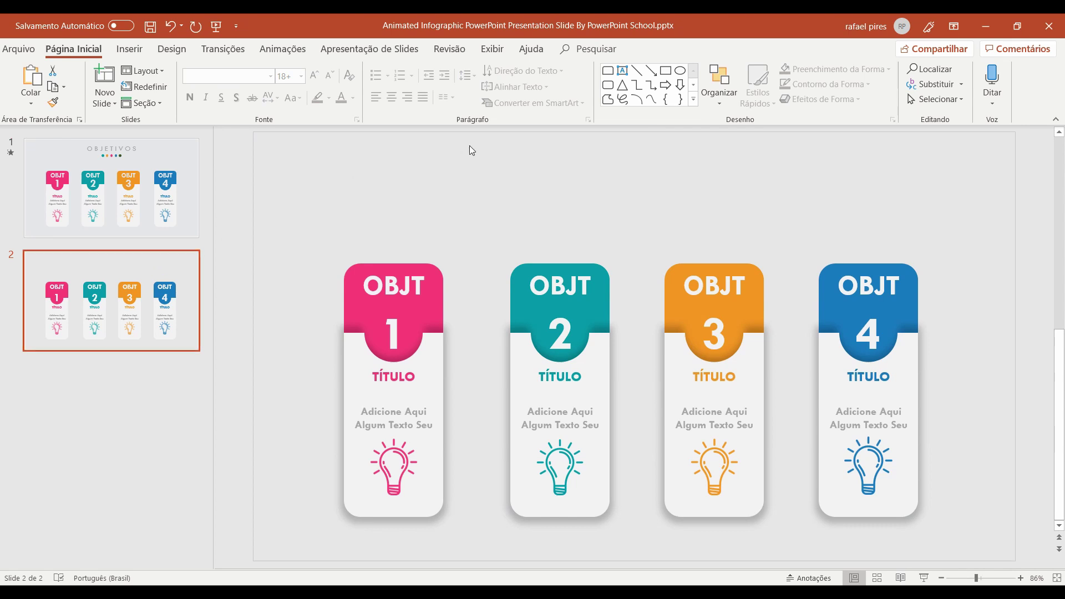
key(ctrl+v)
click(244, 220)
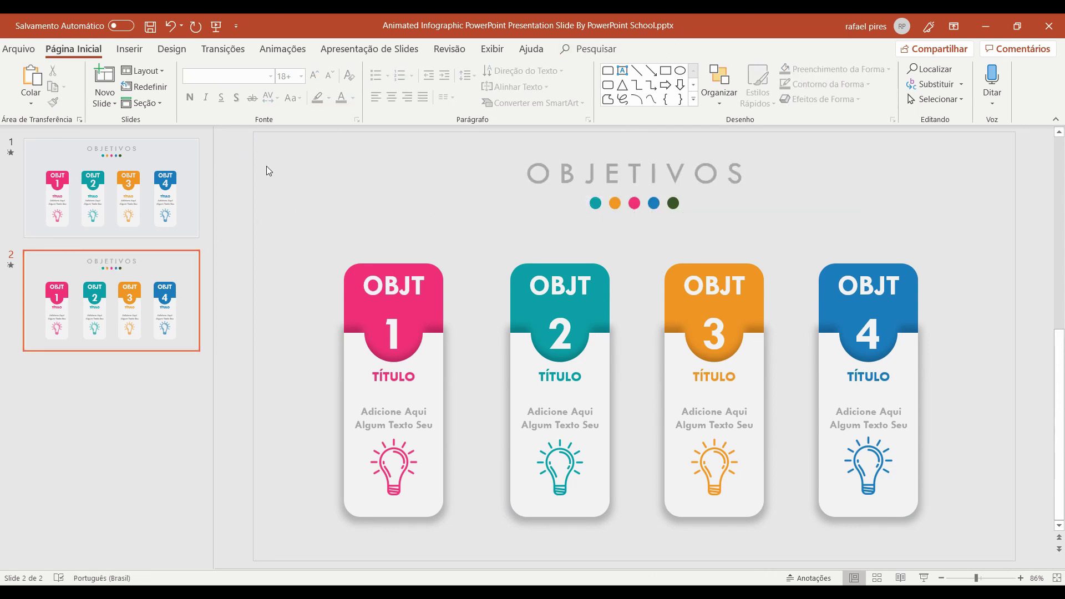
Give card OBJT 1's lower body a Flutuar para entrance with 00.50 duration and 00.25 delay
click(294, 52)
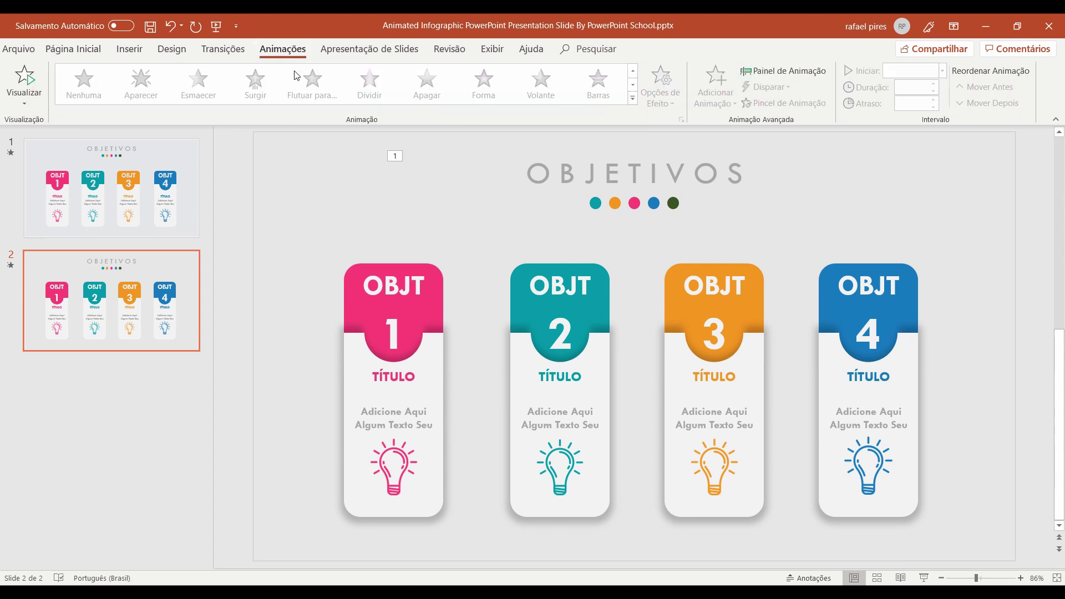
click(780, 71)
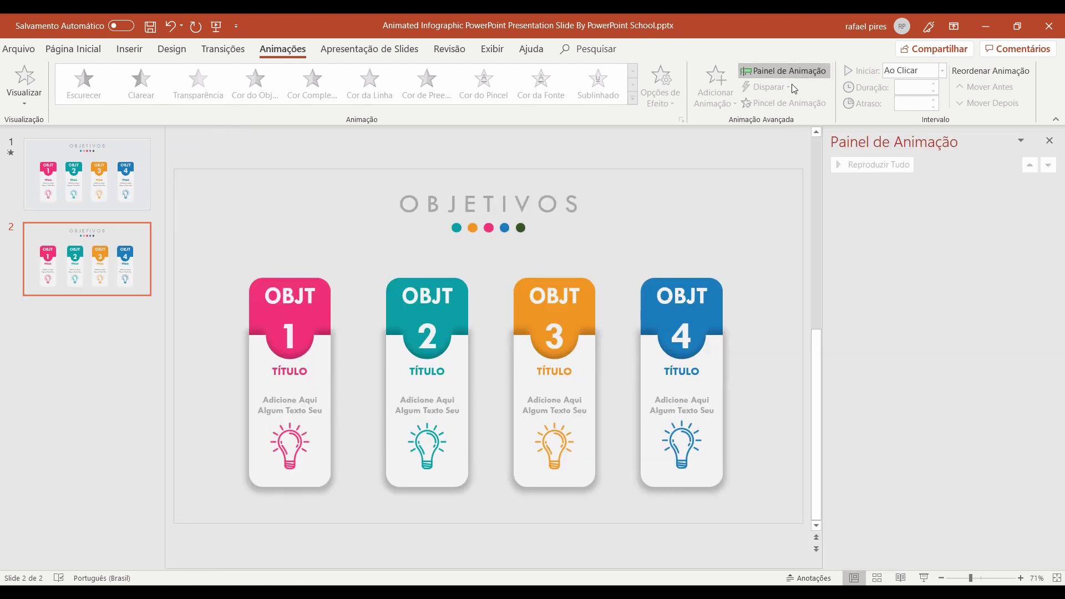
click(332, 343)
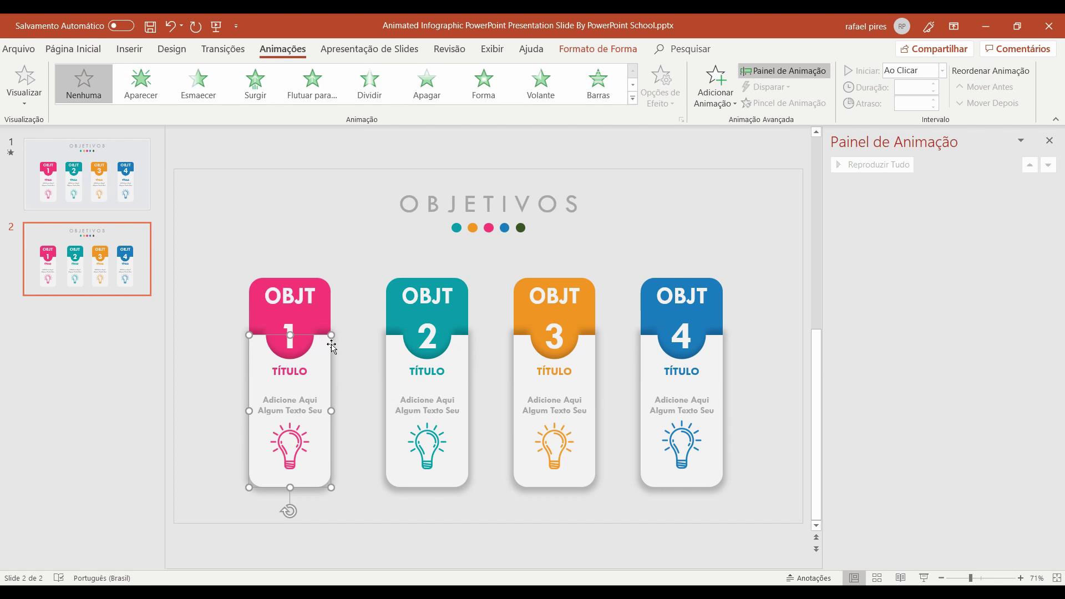
click(702, 99)
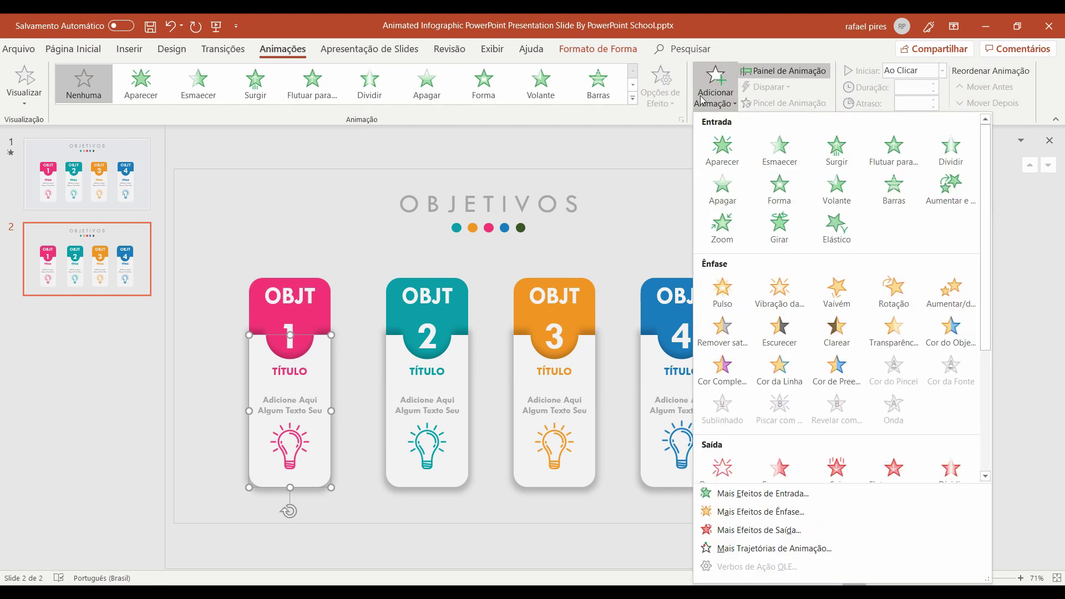
click(894, 148)
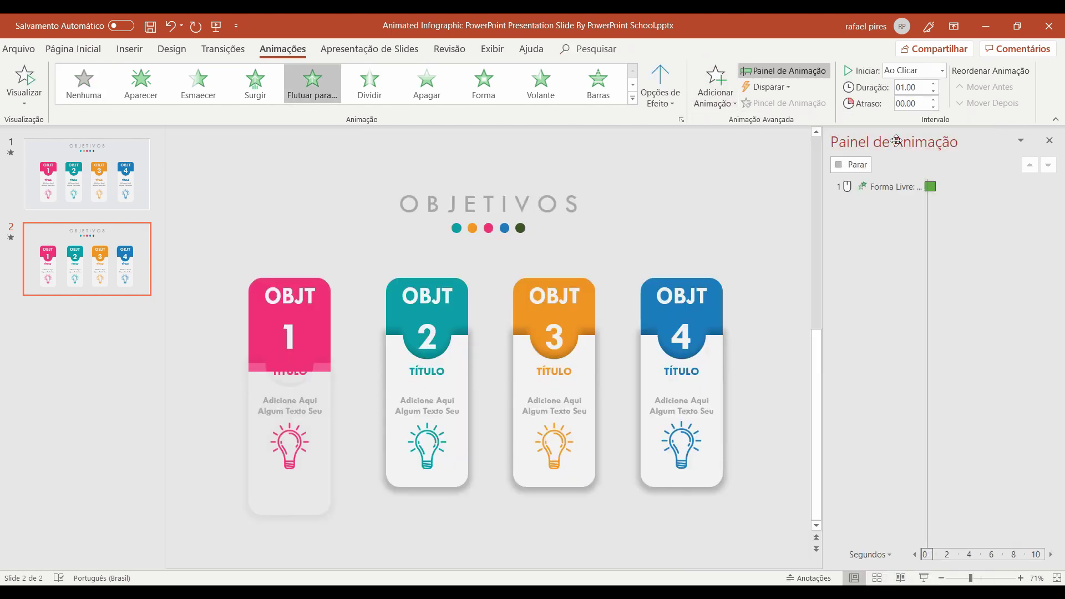
click(934, 92)
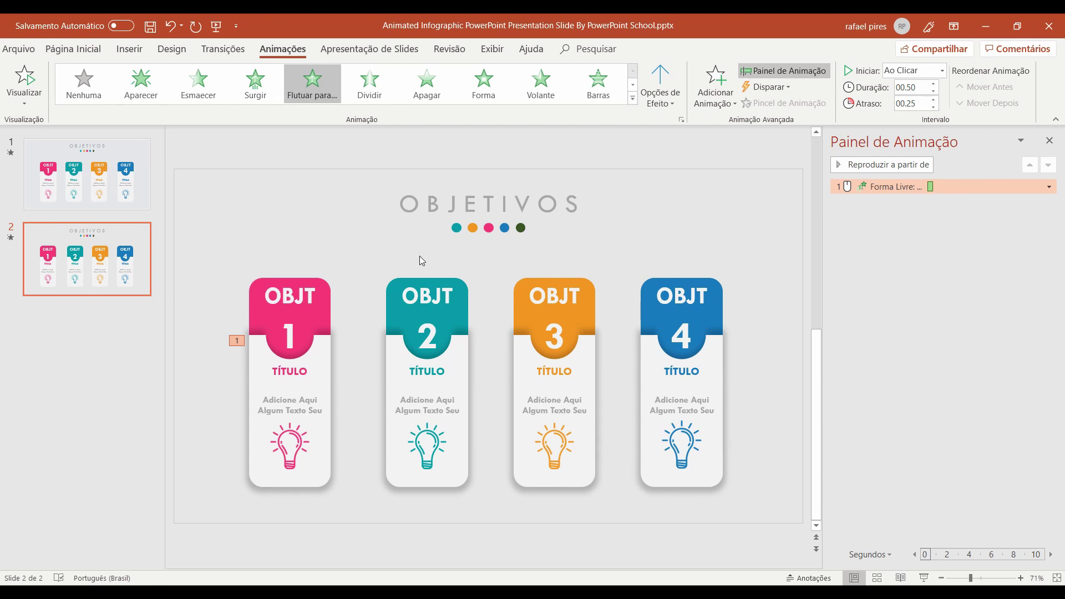
click(329, 298)
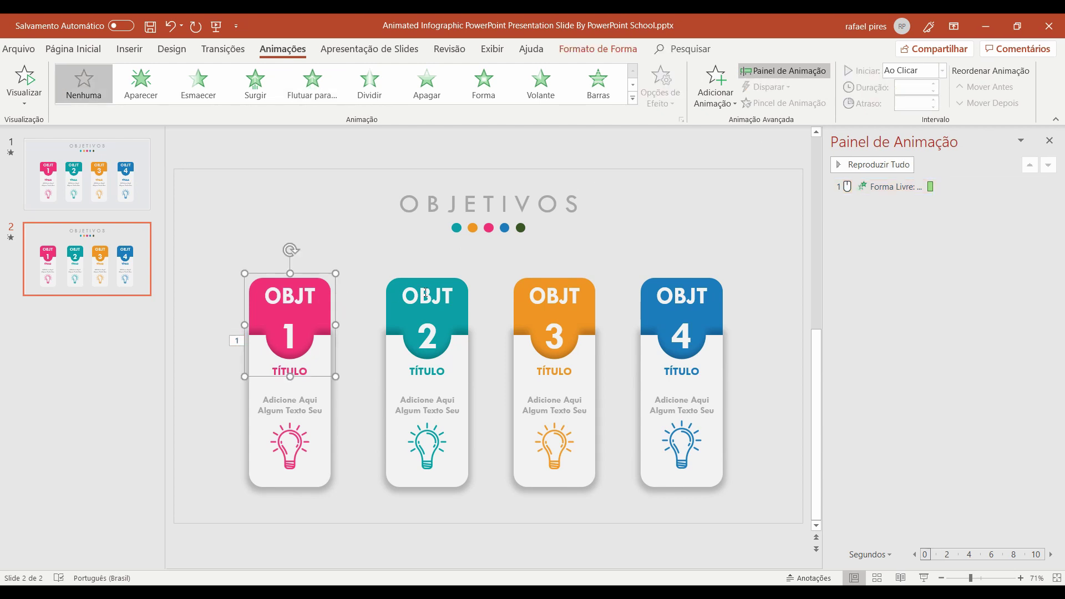
Make the OBJT 1 header group float in, starting After Previous
click(716, 86)
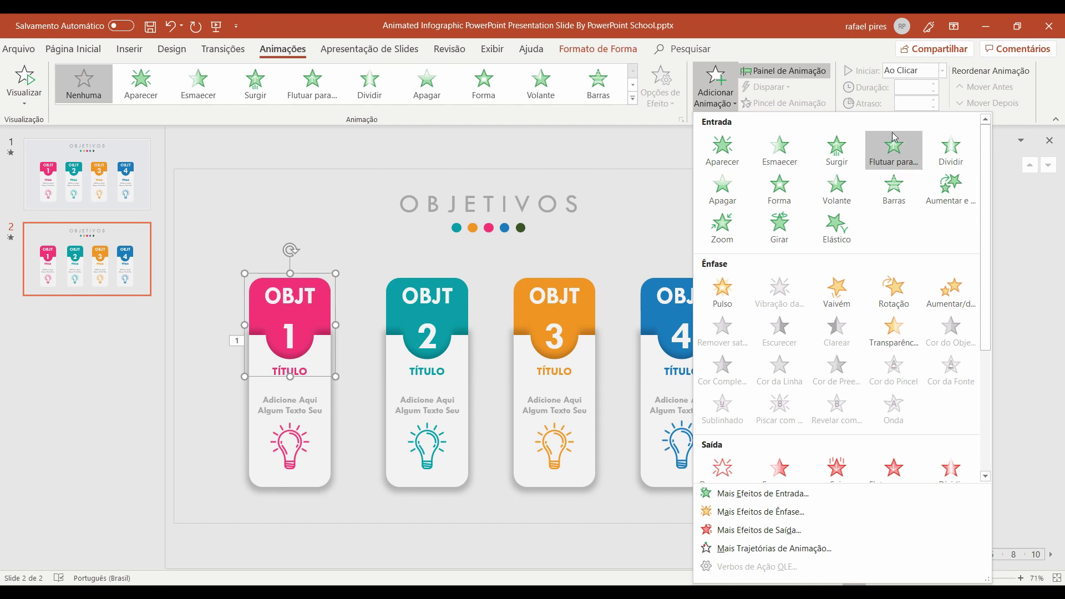
click(908, 151)
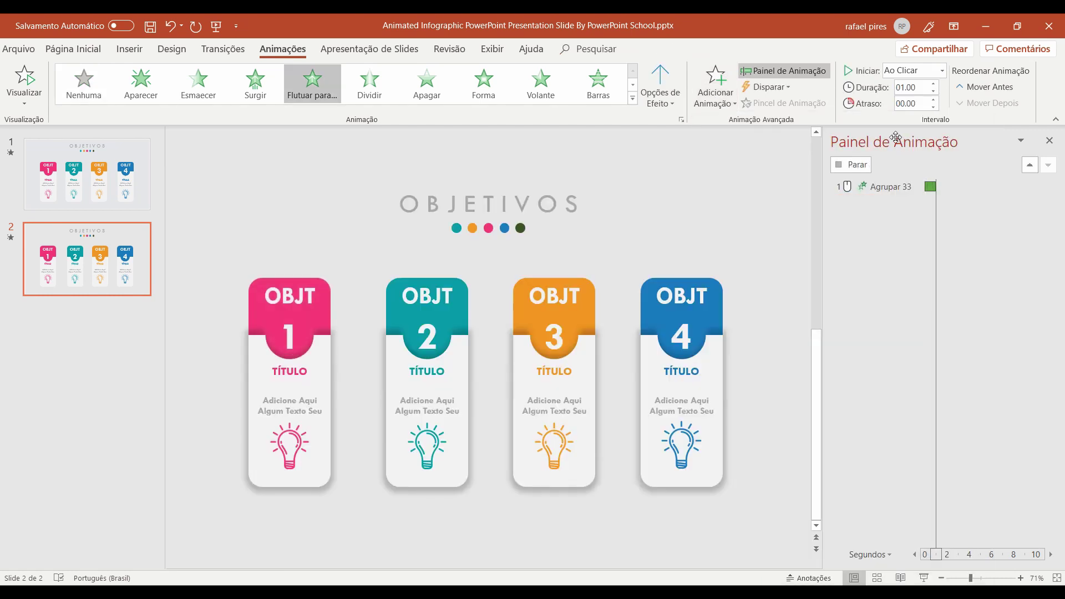
click(943, 71)
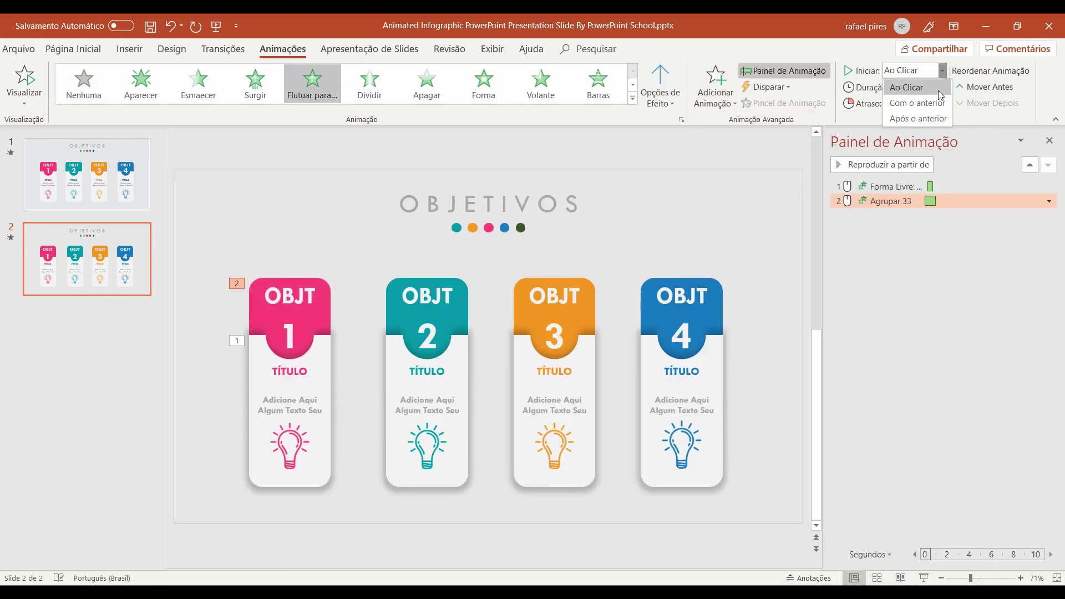
click(929, 118)
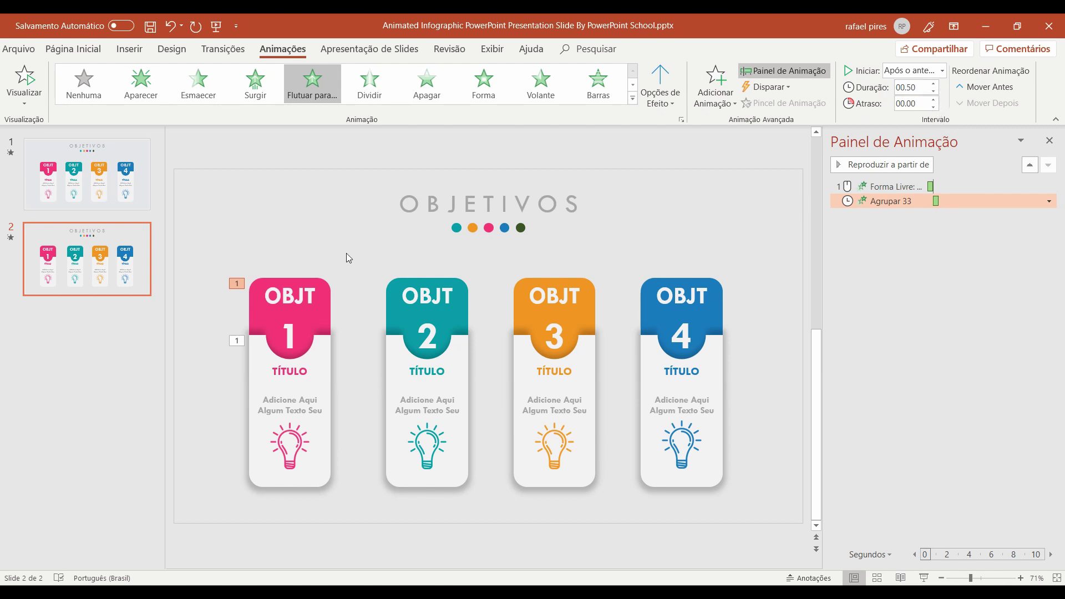
Give card 1's lower group a Zoom entrance starting After Previous
click(288, 397)
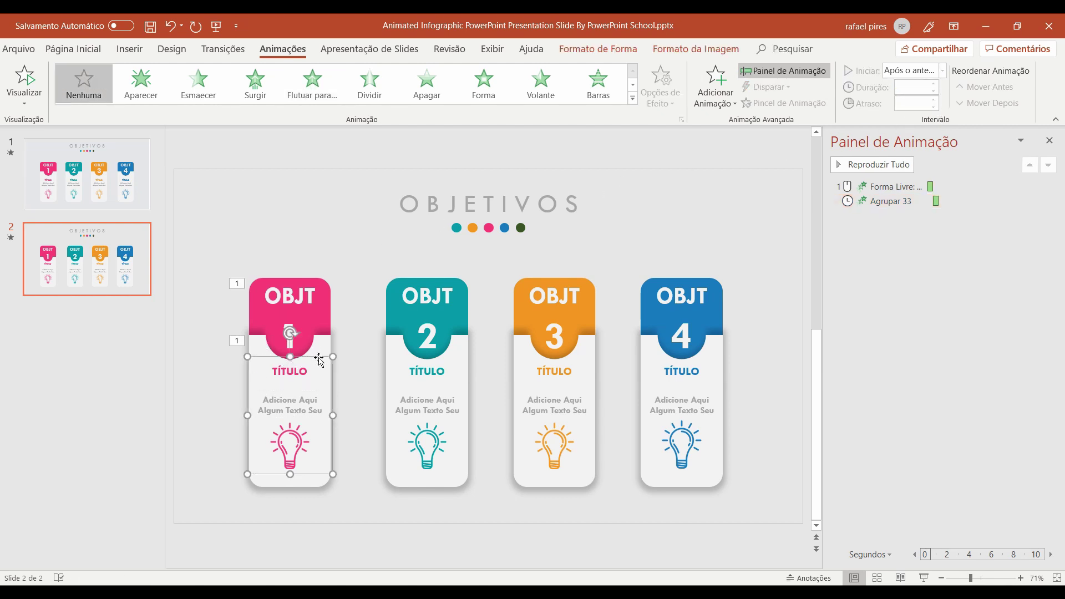
click(715, 105)
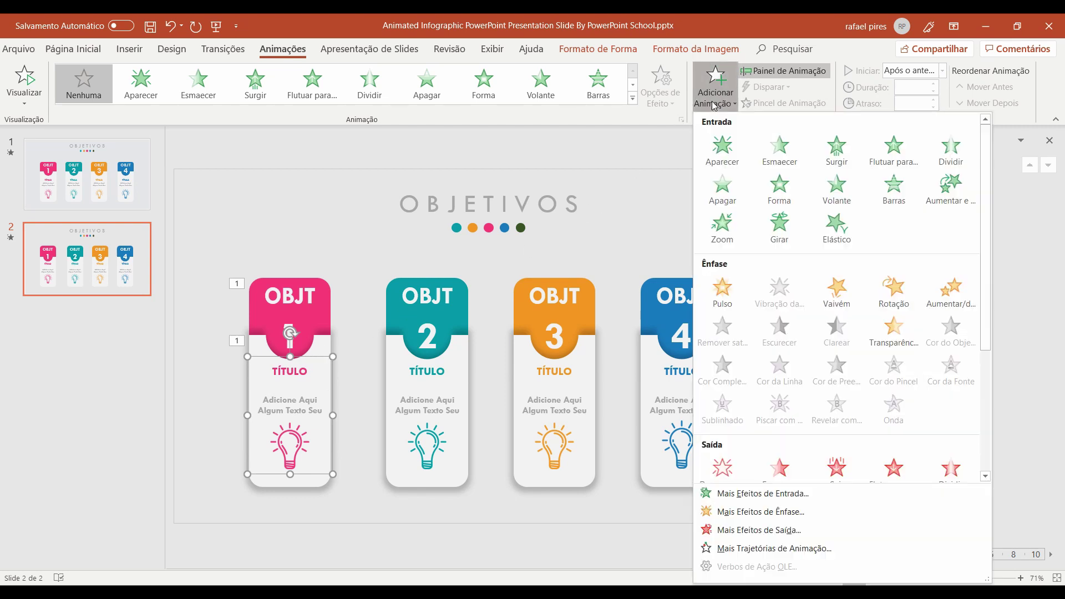
click(720, 233)
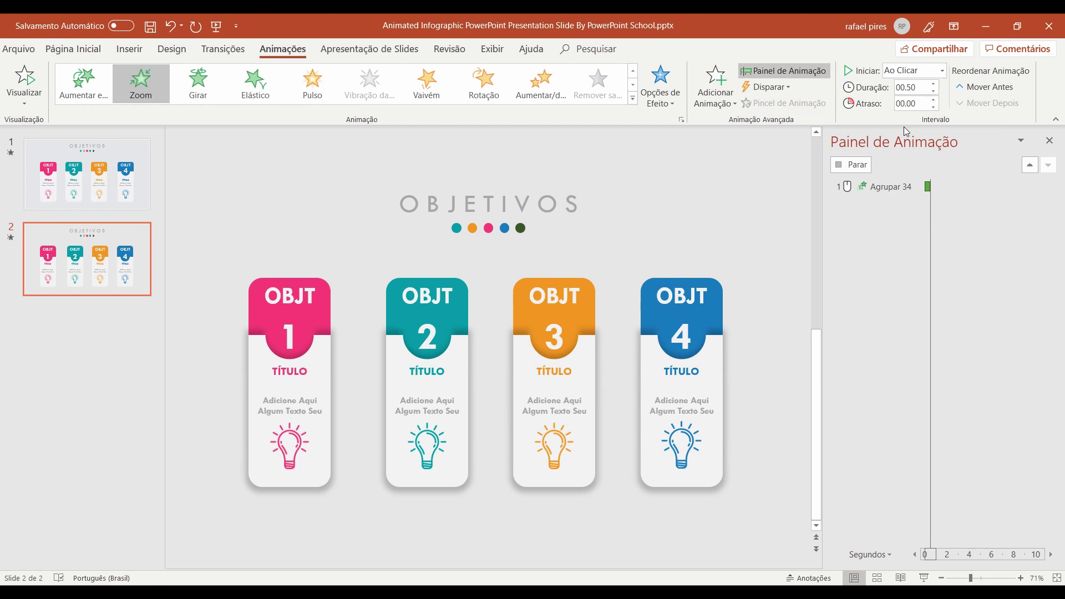
click(943, 71)
click(938, 120)
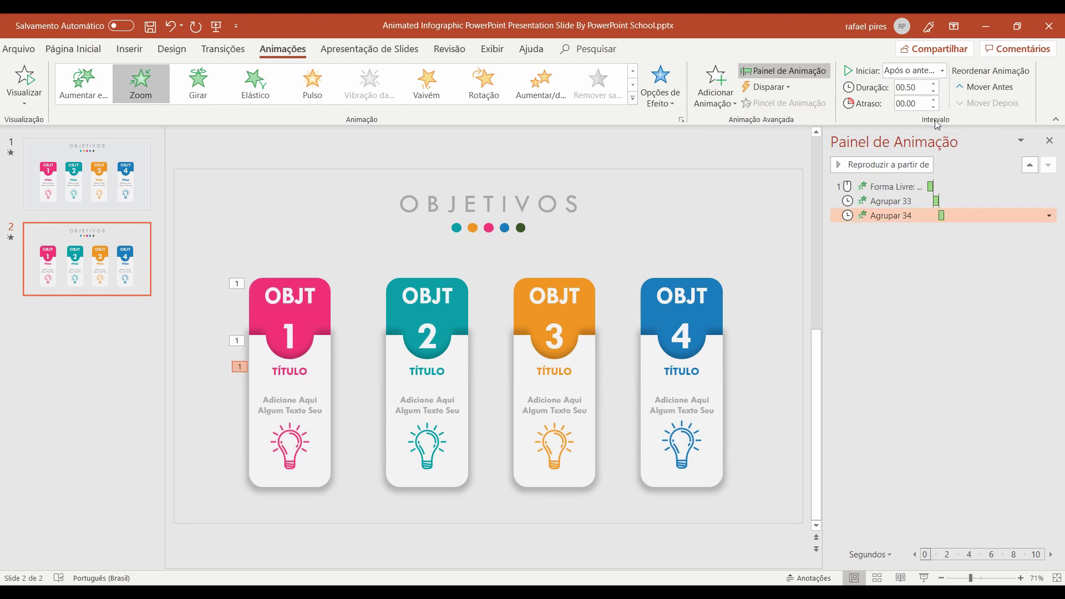
click(378, 289)
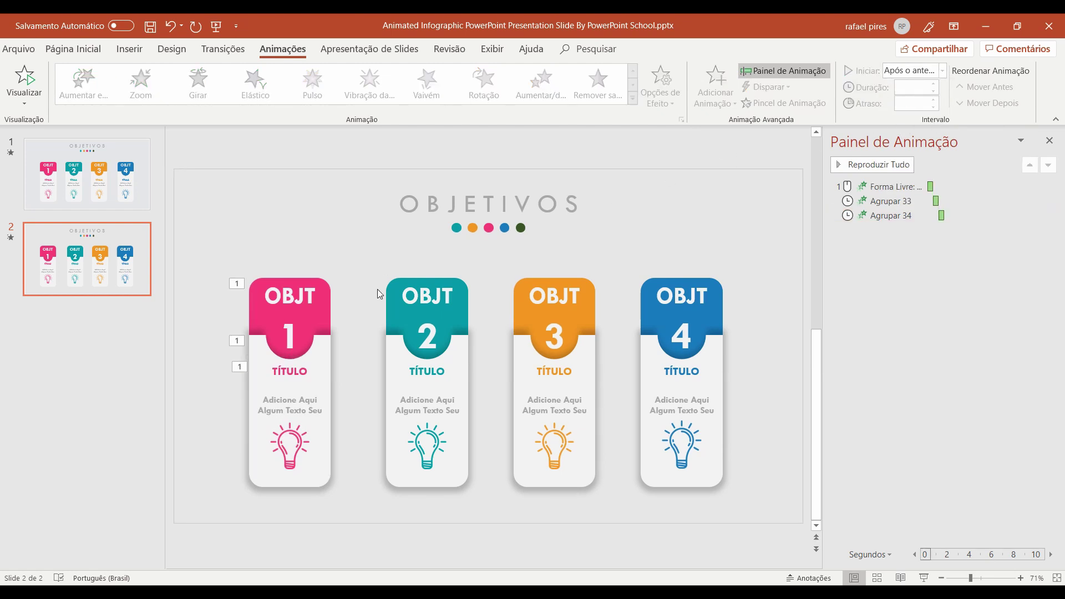
click(461, 346)
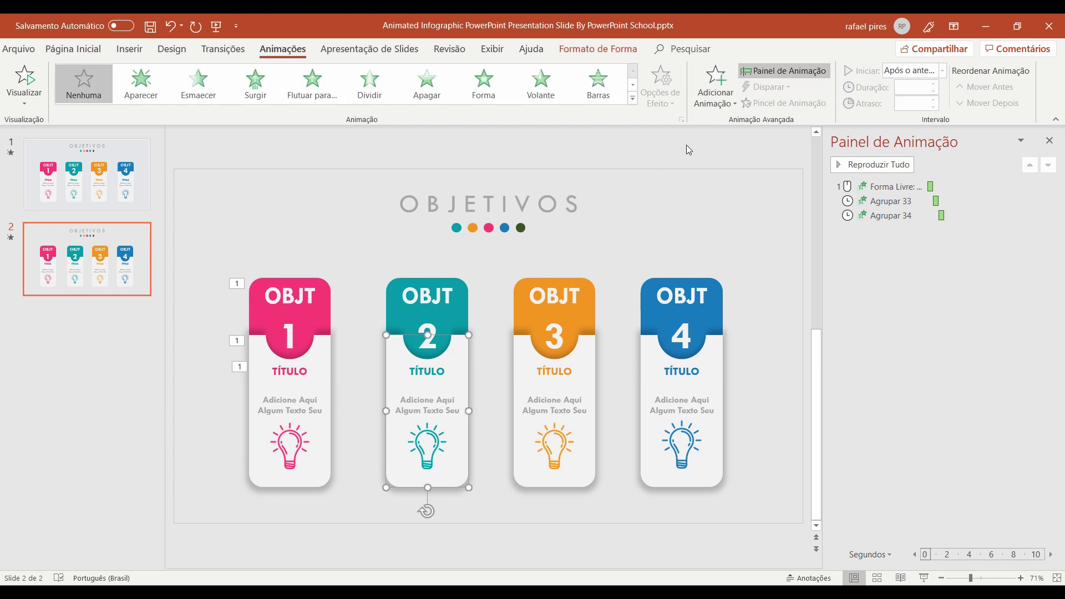
Give the OBJT 2 card body a 00.50 Flutuar para entrance starting After Previous
click(716, 89)
click(900, 148)
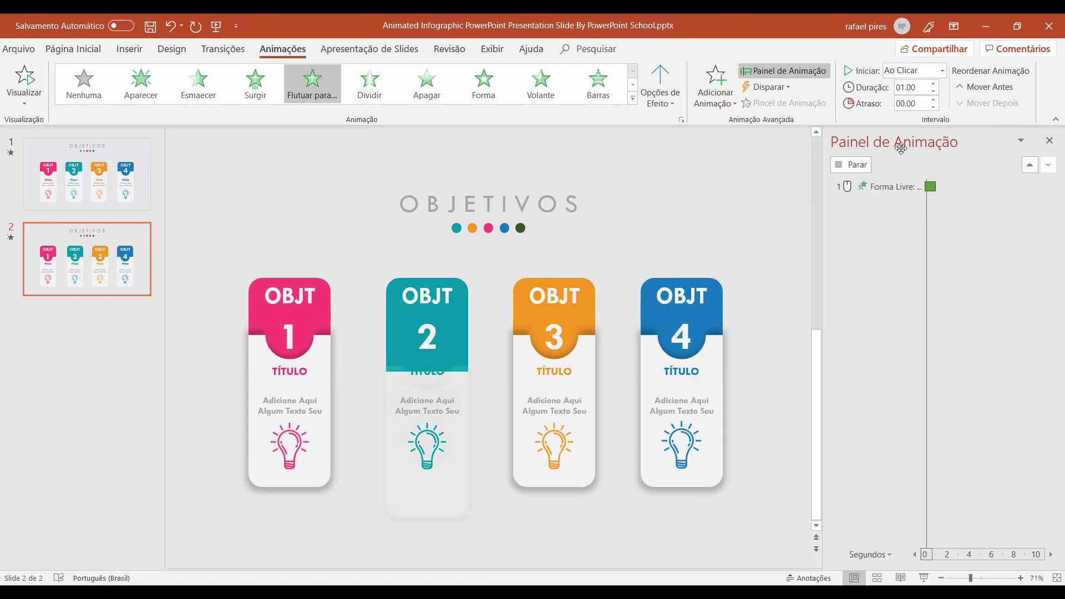
click(934, 93)
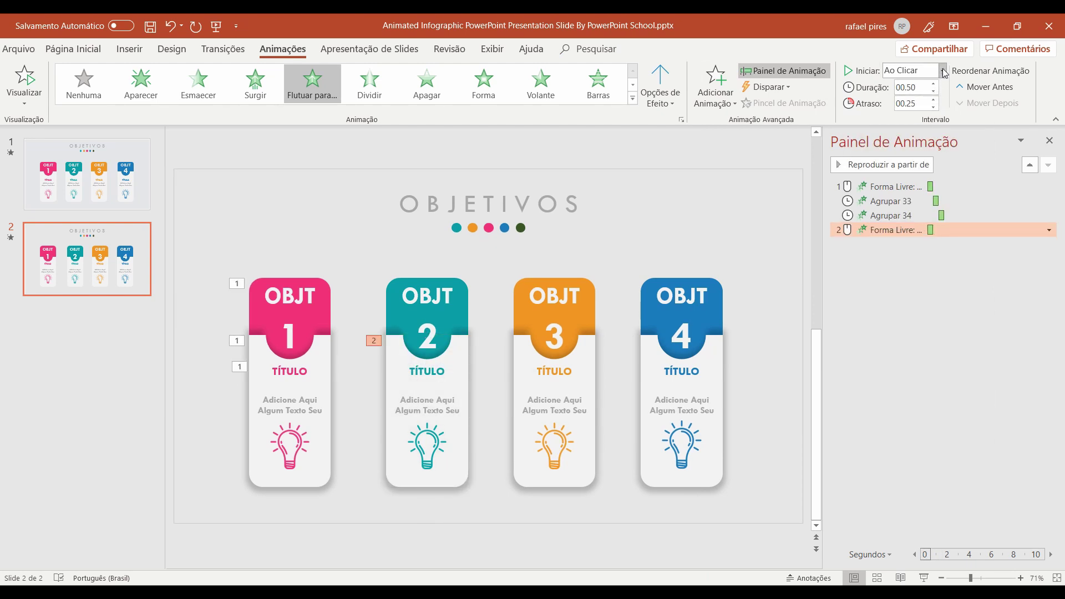
click(943, 70)
click(936, 118)
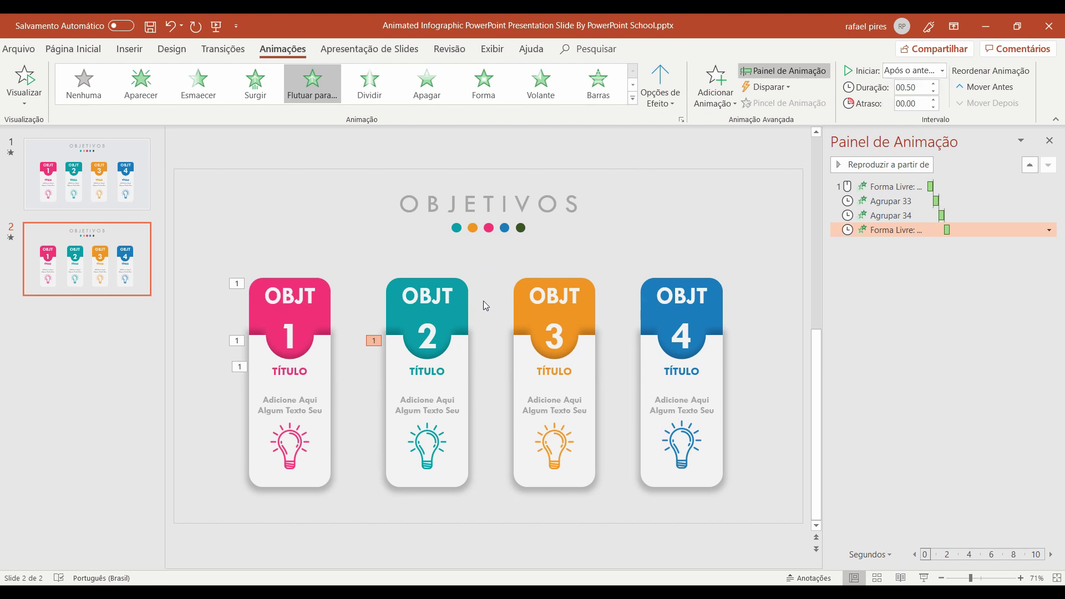
click(330, 304)
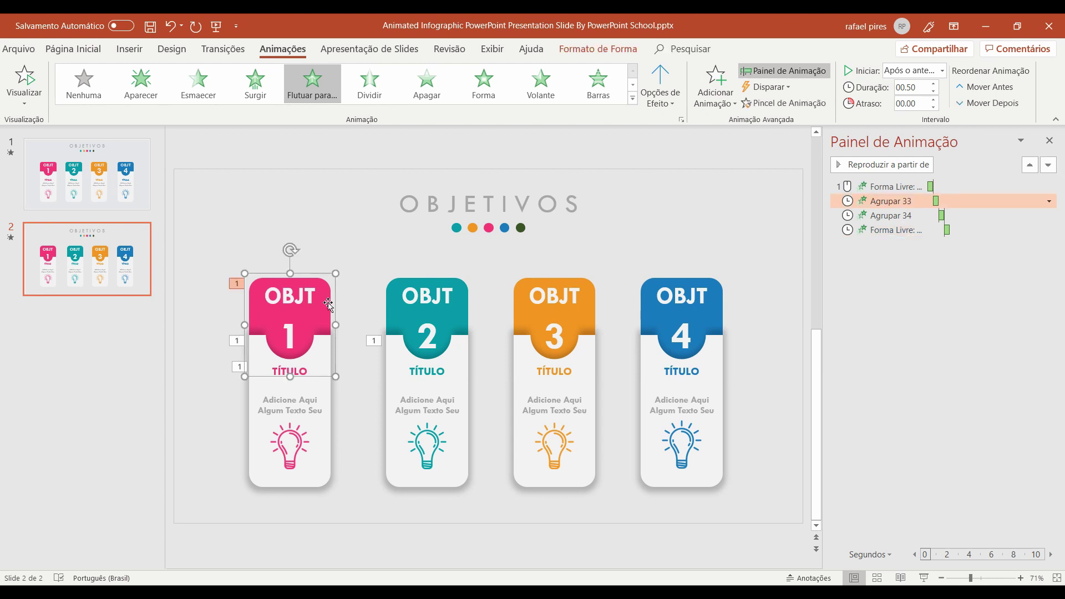
Copy the OBJT 1 header's float-in onto the OBJT 2 header with Animation Painter
click(784, 103)
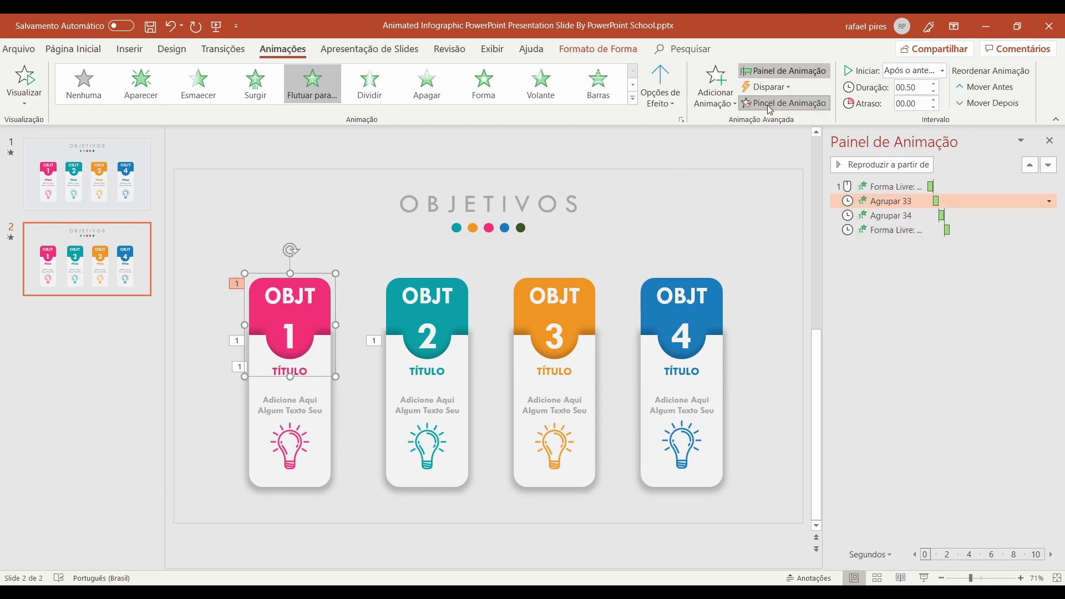
click(463, 304)
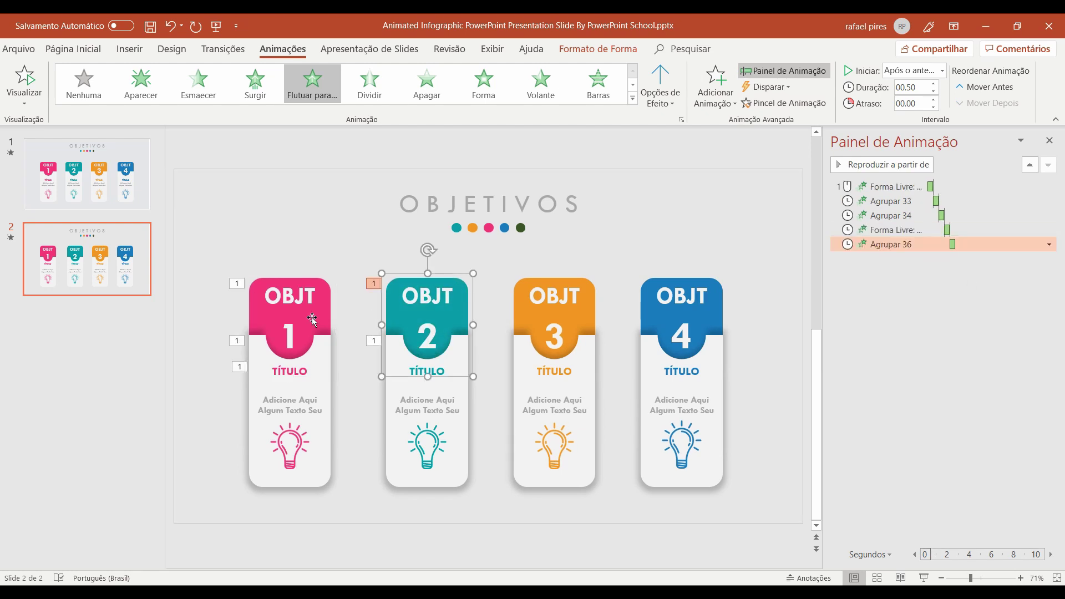
click(304, 409)
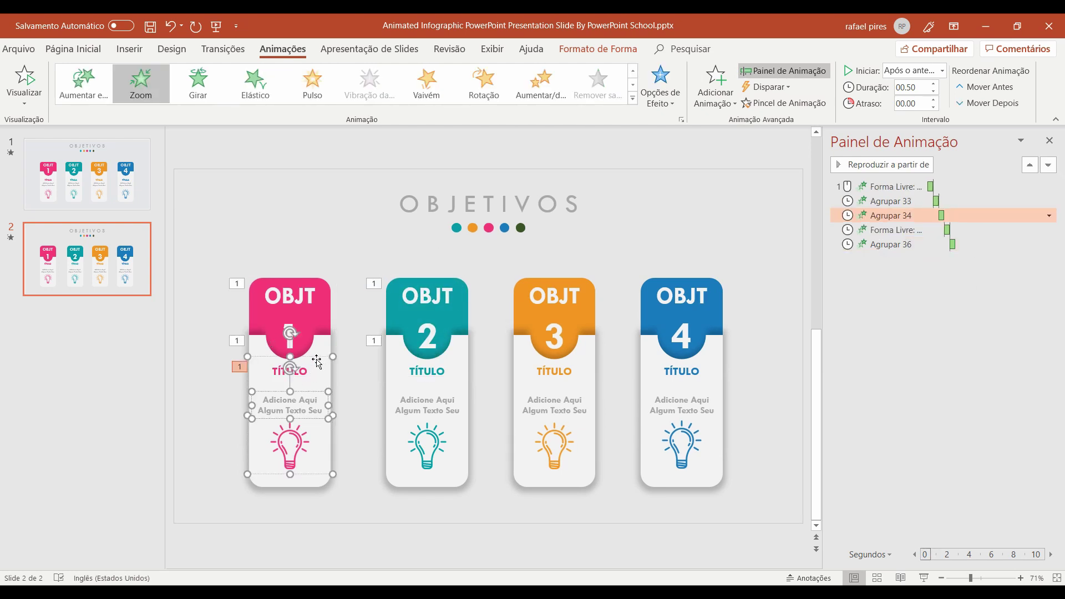
click(290, 439)
click(289, 438)
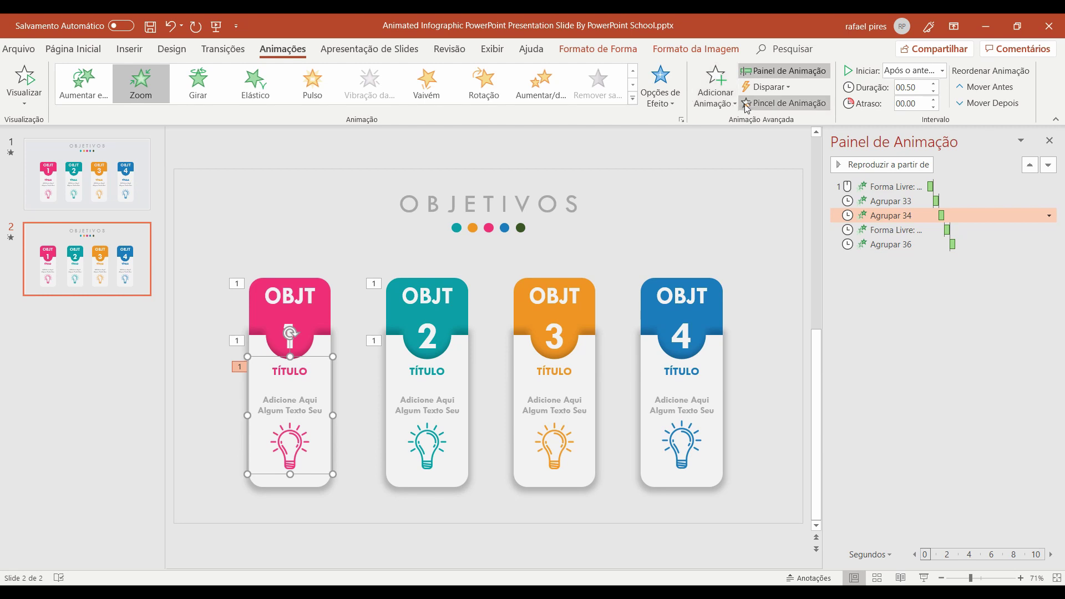
Paint card 1's zoom onto card 2's lower group and card 2's float-in onto the OBJT 3 card
click(783, 103)
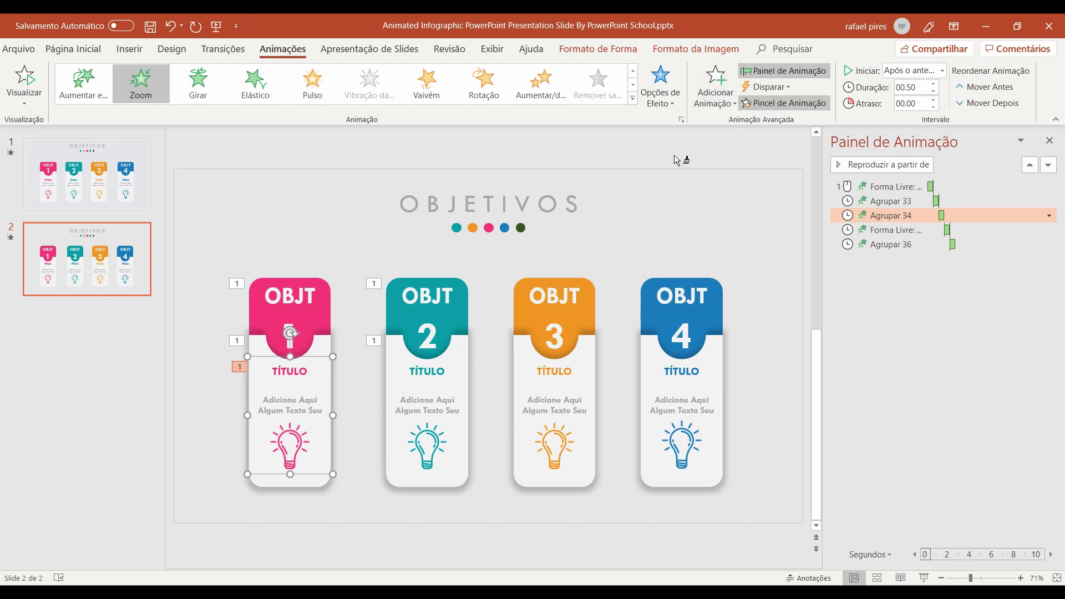
click(434, 410)
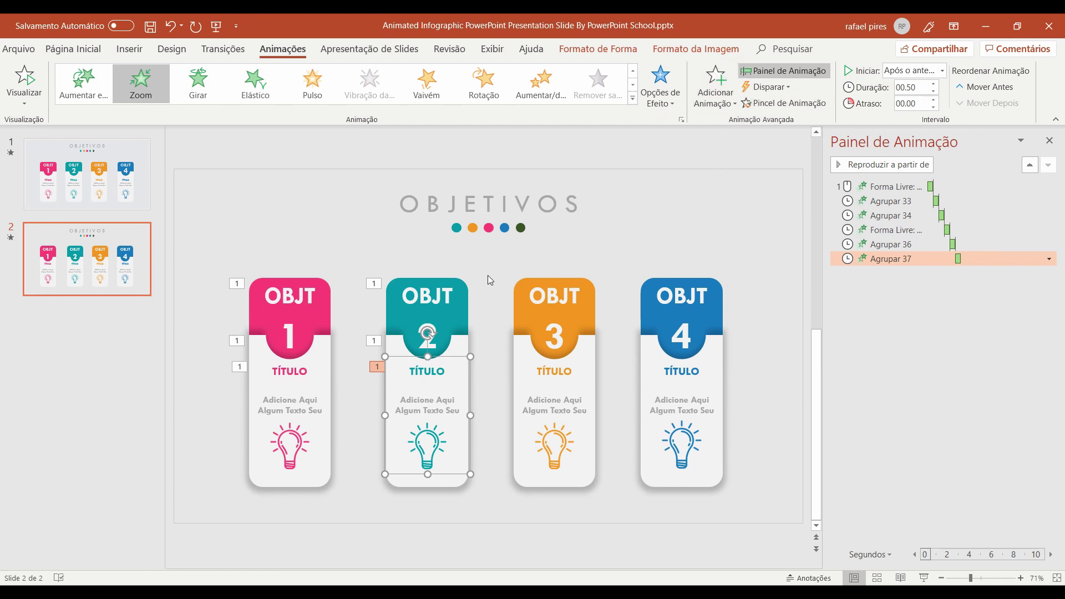
click(459, 339)
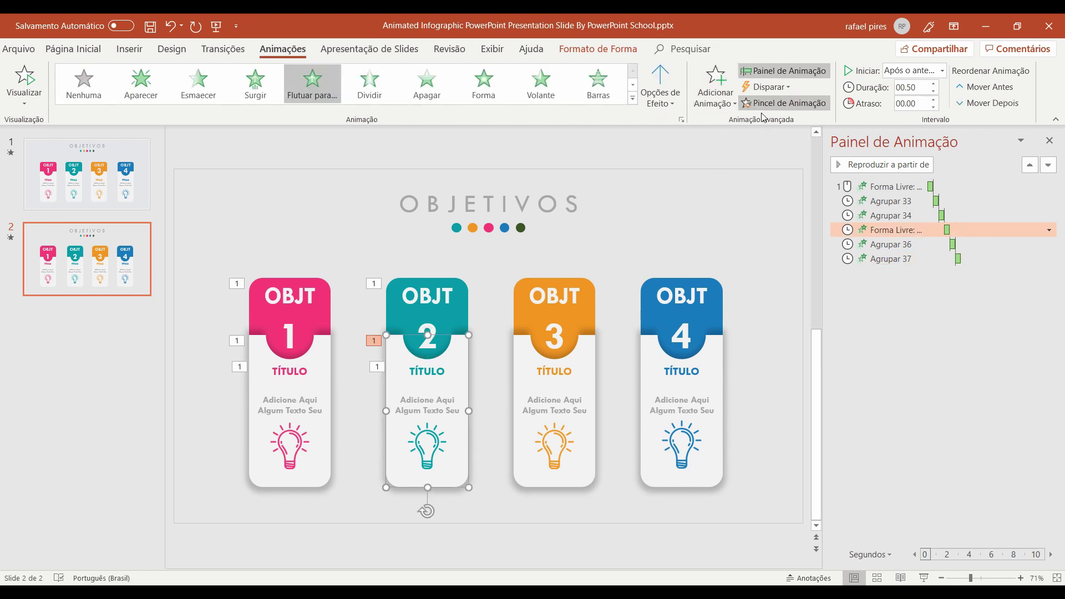
click(591, 345)
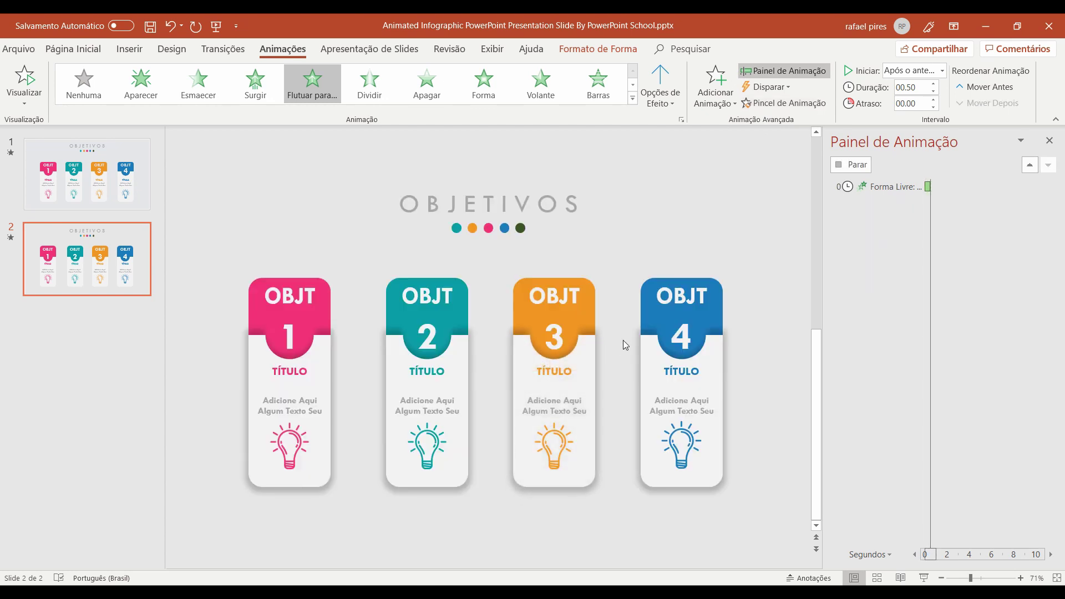
Paint card 2's header float-in and lower-group zoom onto card 3's matching groups
click(466, 311)
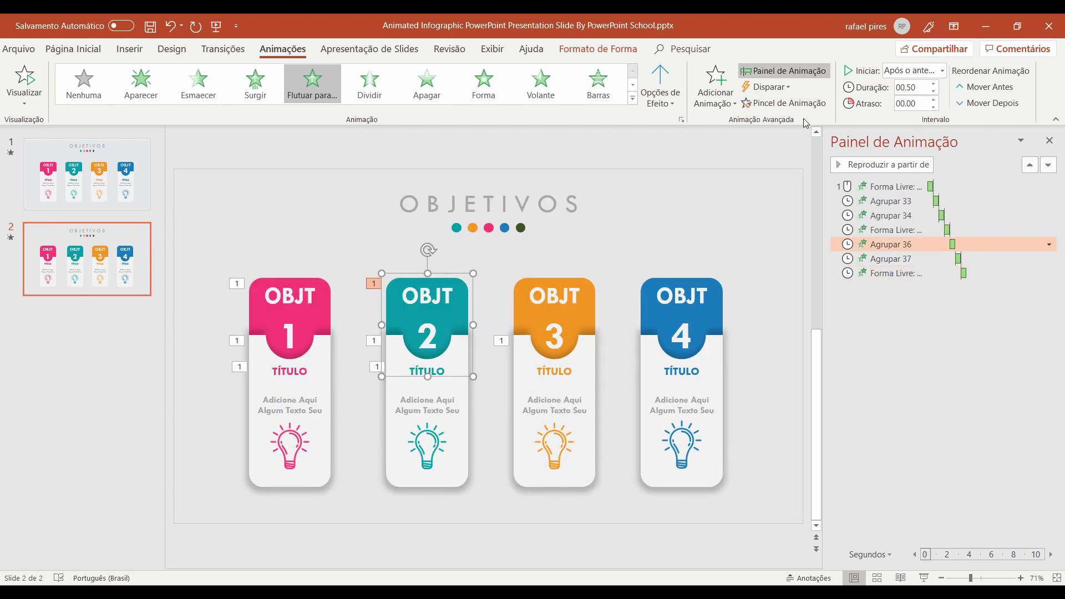
click(817, 105)
click(594, 300)
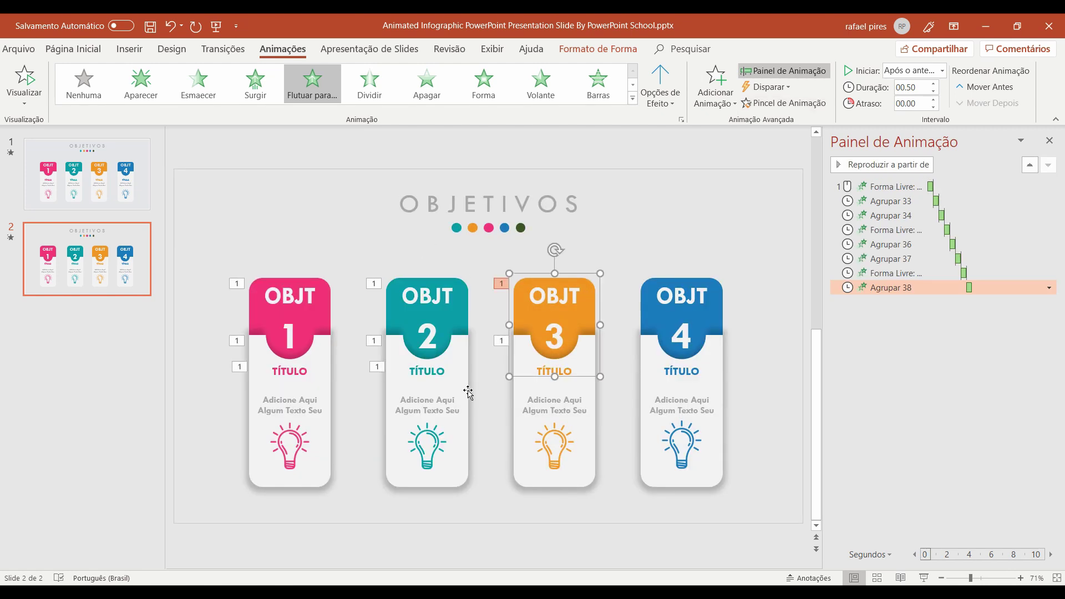
click(467, 392)
click(452, 358)
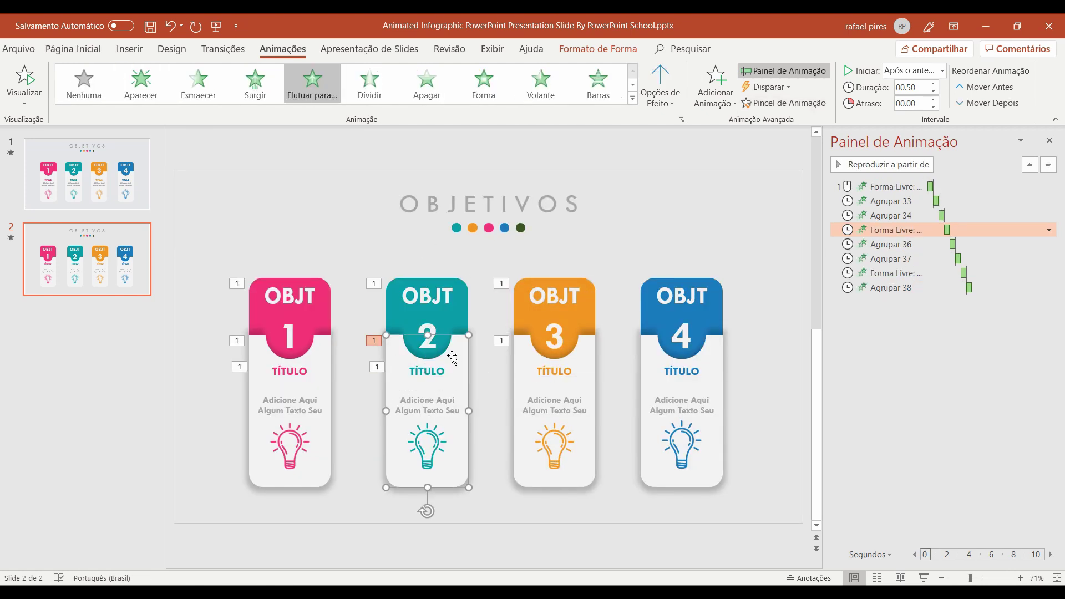
click(450, 377)
click(744, 103)
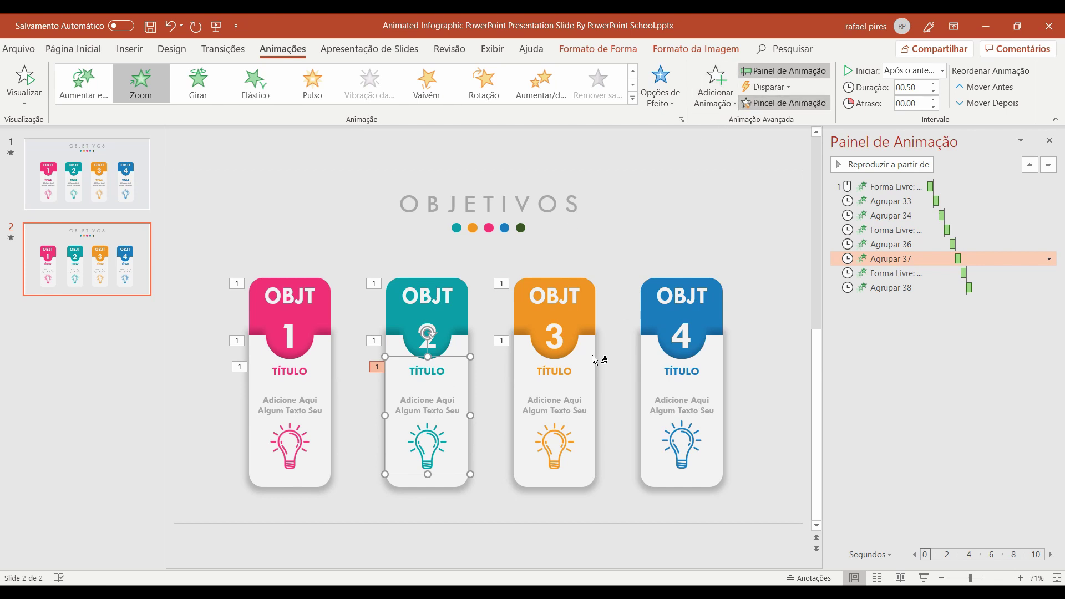
click(566, 433)
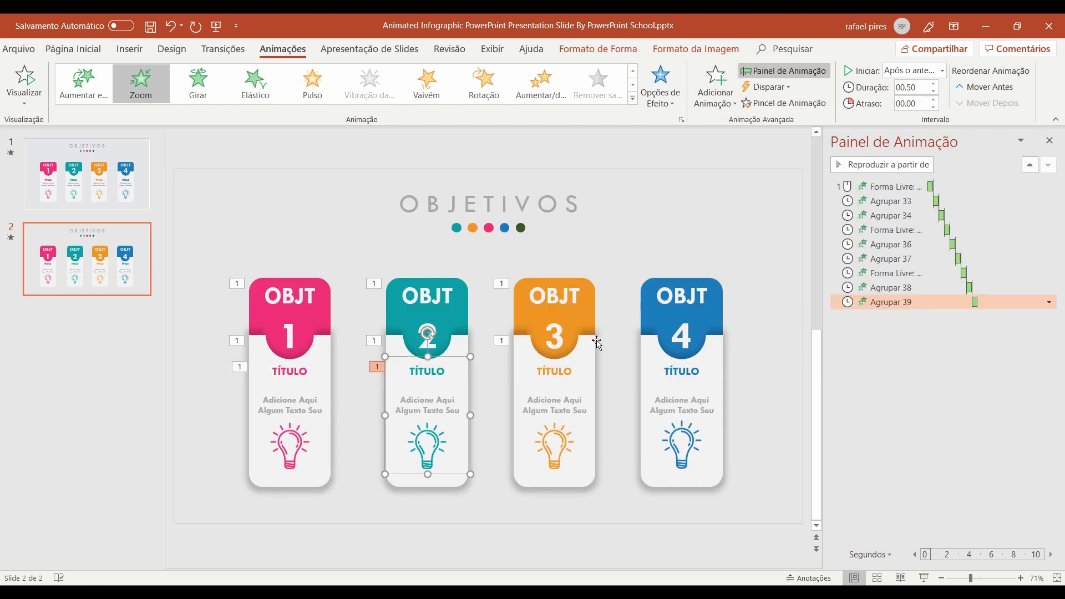
Paint card 3's body float-in onto the OBJT 4 card and its header animation onto card 4's header
click(572, 389)
click(753, 104)
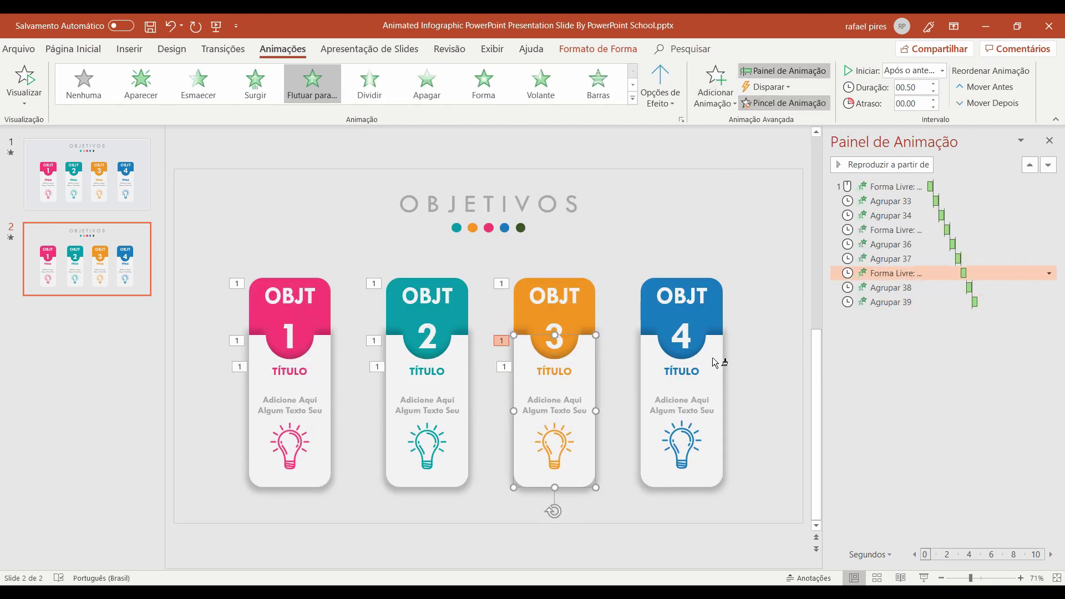
click(707, 350)
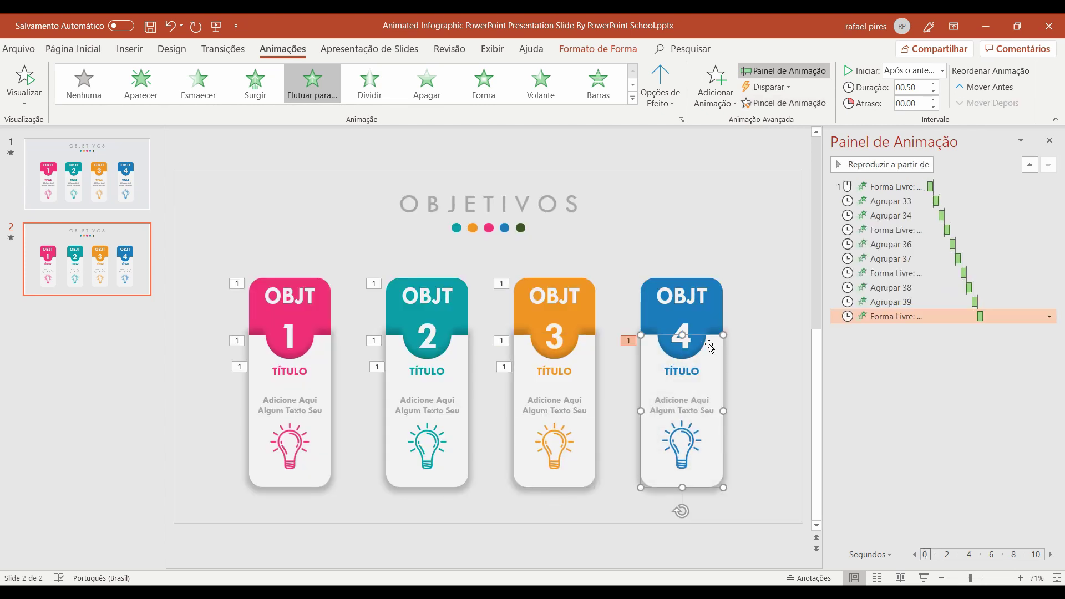
click(584, 320)
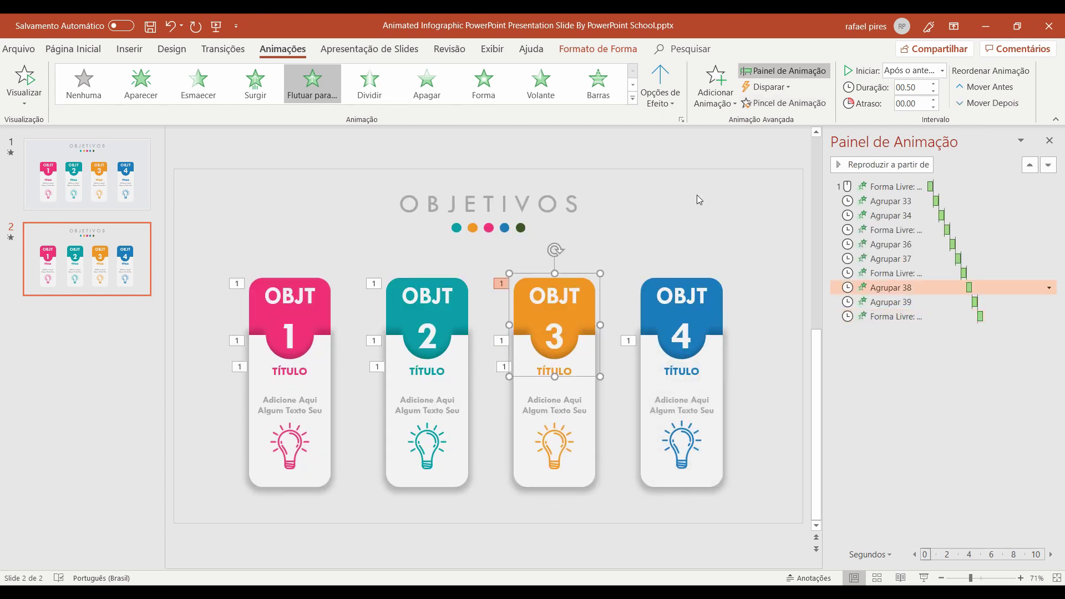
click(718, 313)
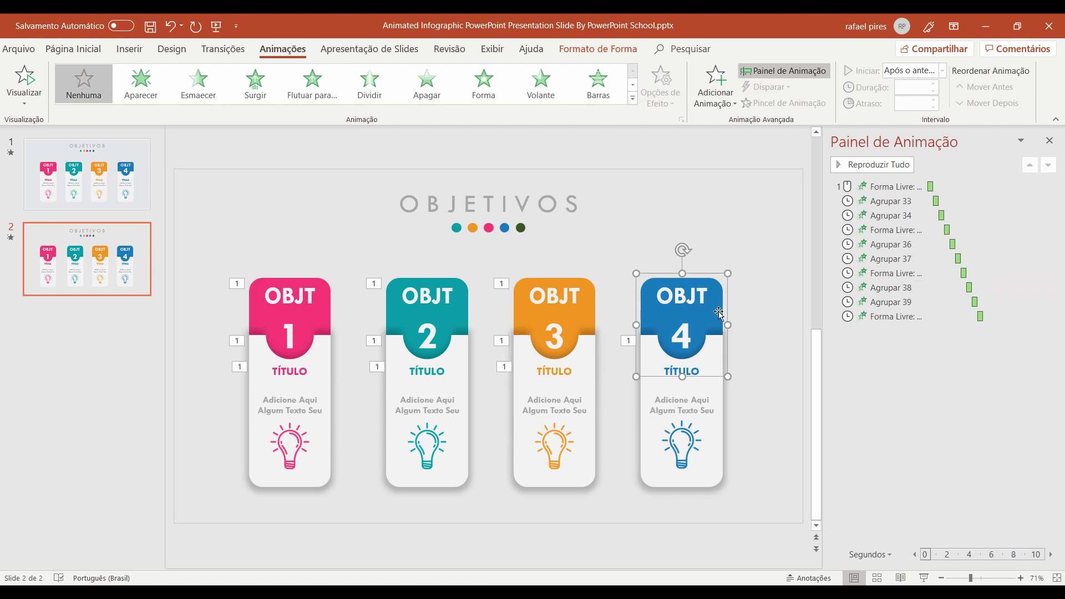
click(598, 313)
click(784, 103)
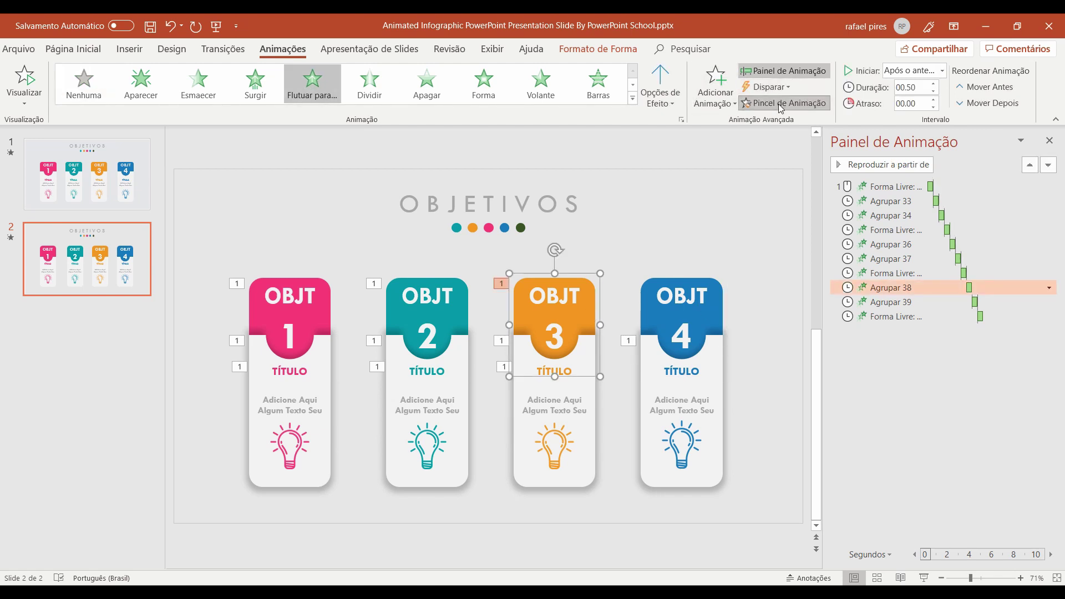
click(719, 295)
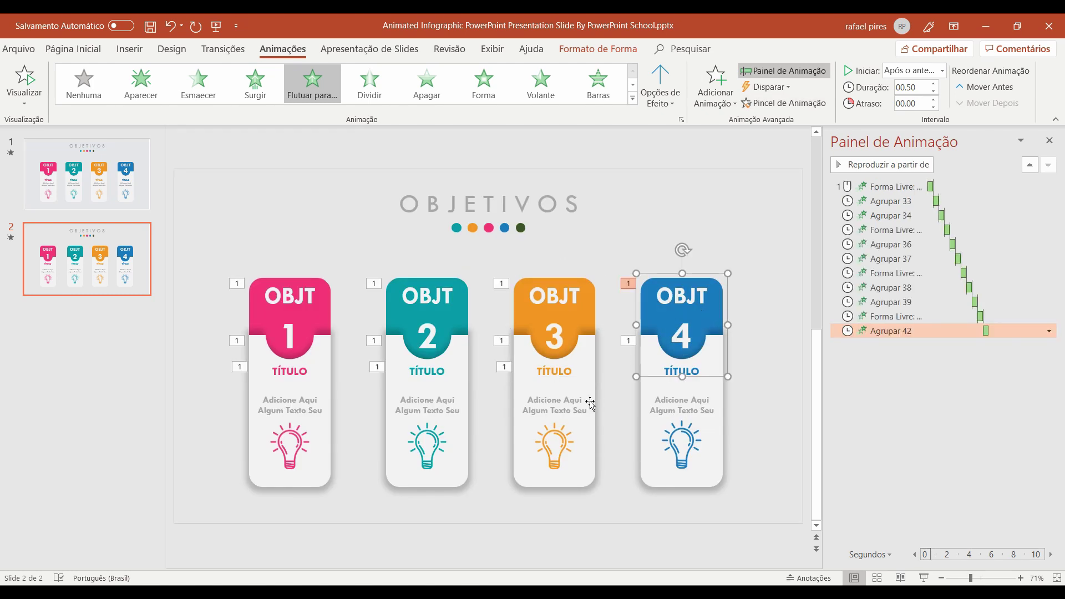
Paint card 3's zoom onto card 4's text-and-bulb group and close the animation pane
click(563, 423)
click(563, 423)
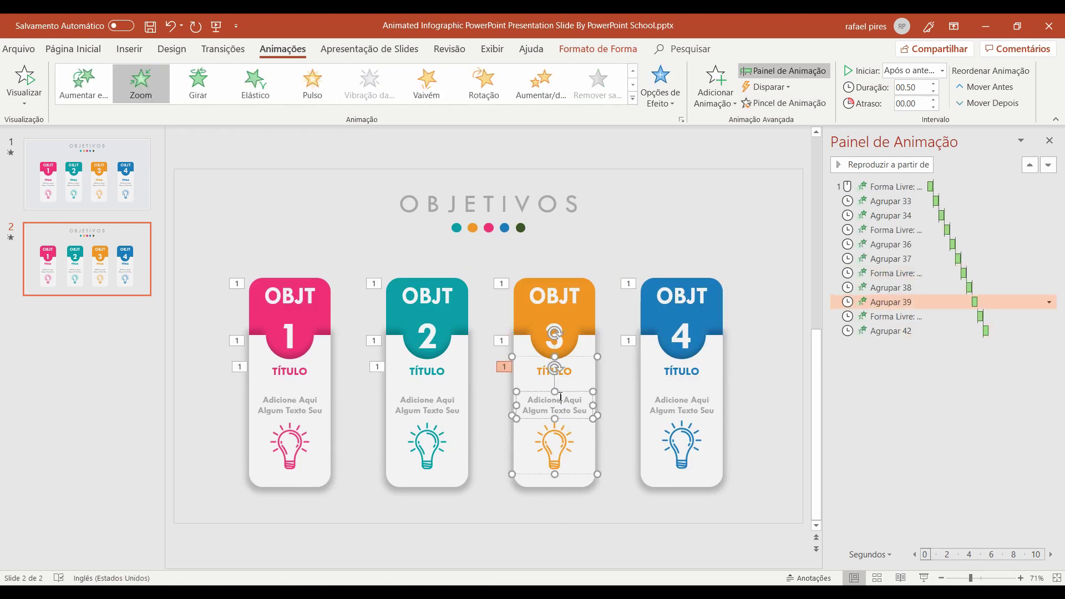
click(569, 395)
click(551, 488)
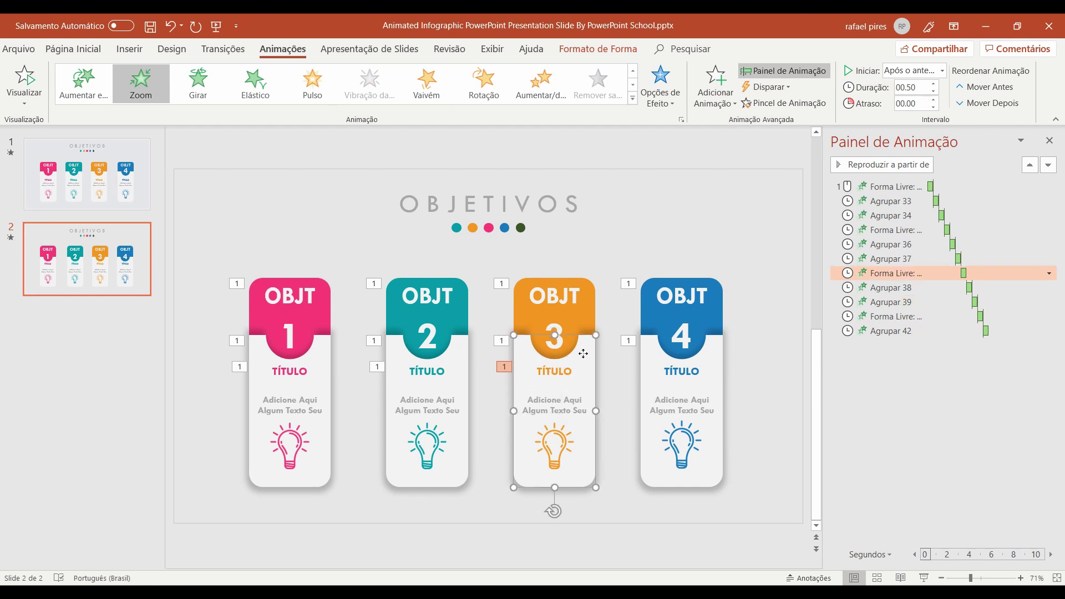
click(578, 409)
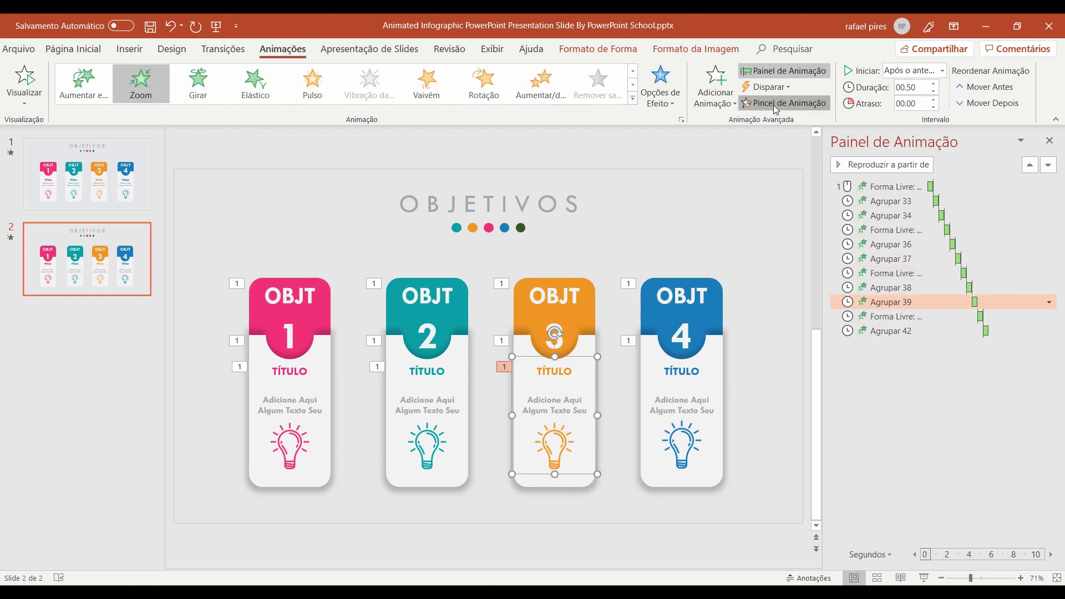
click(689, 394)
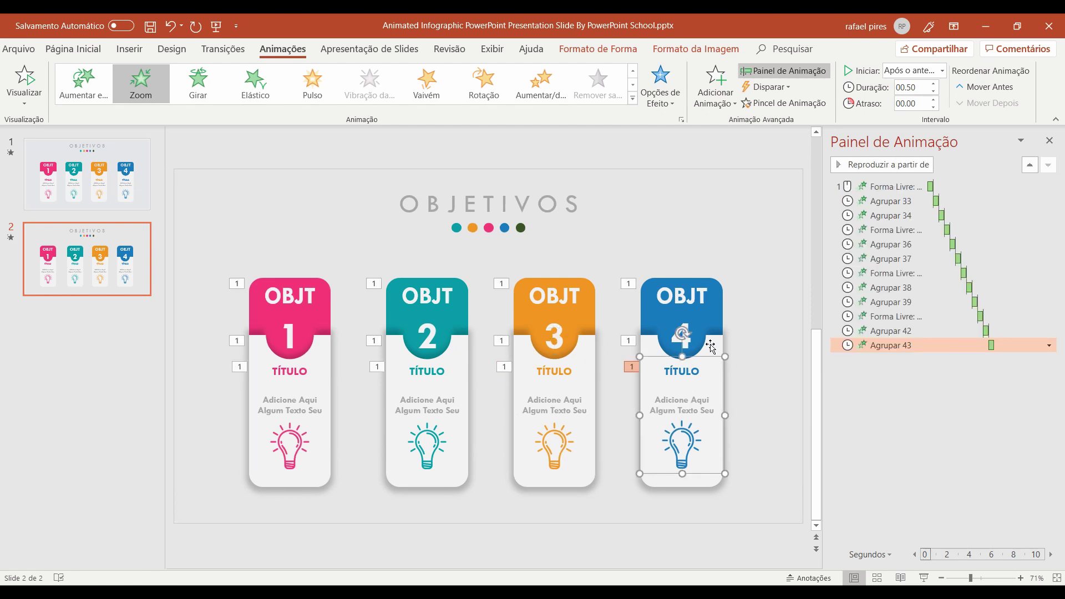
click(1050, 141)
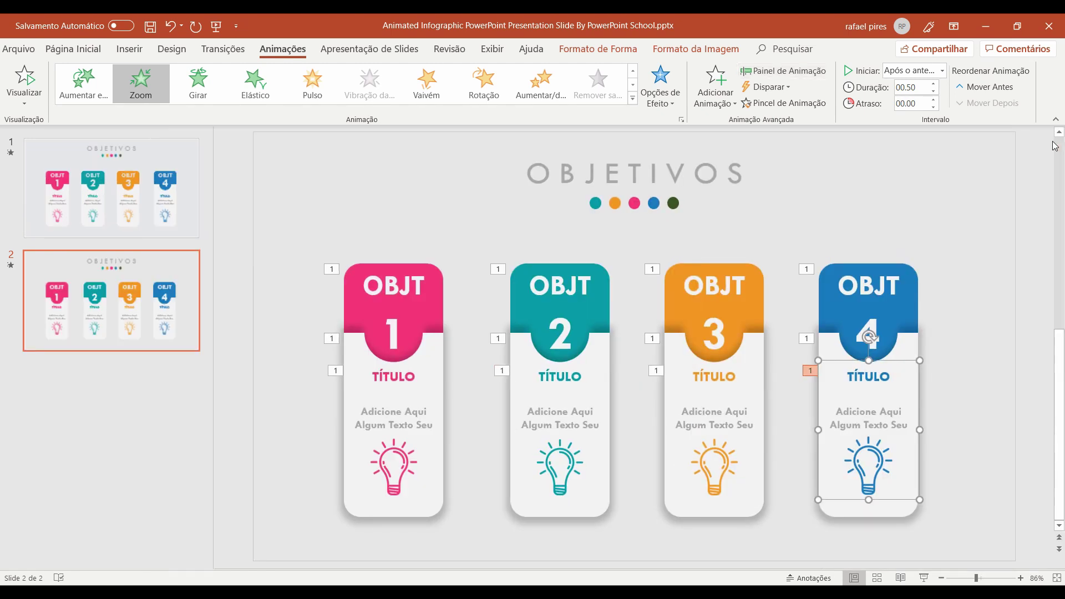
click(923, 578)
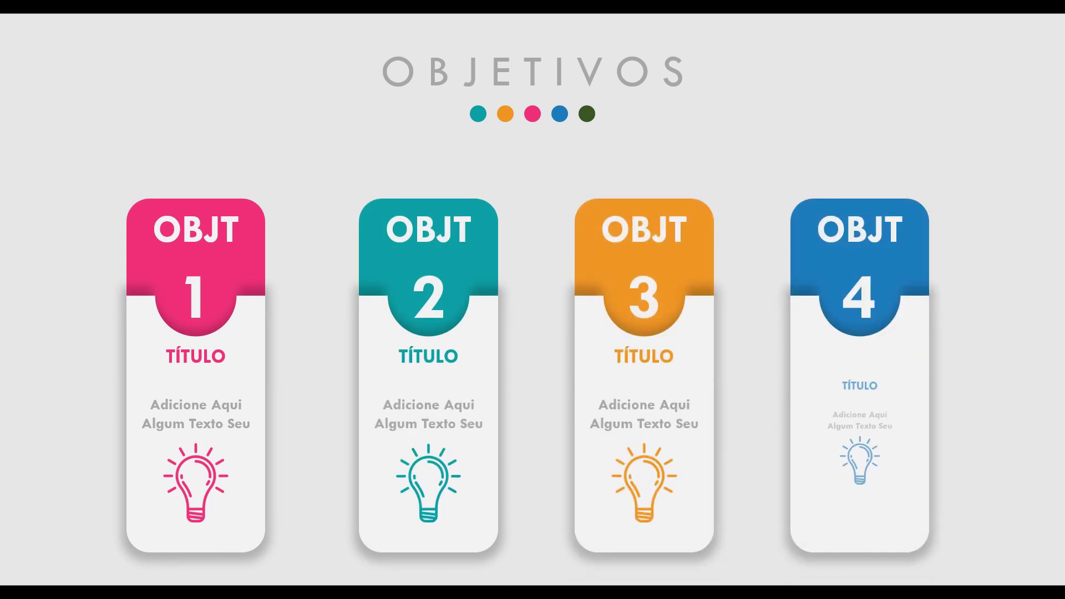
key(Escape)
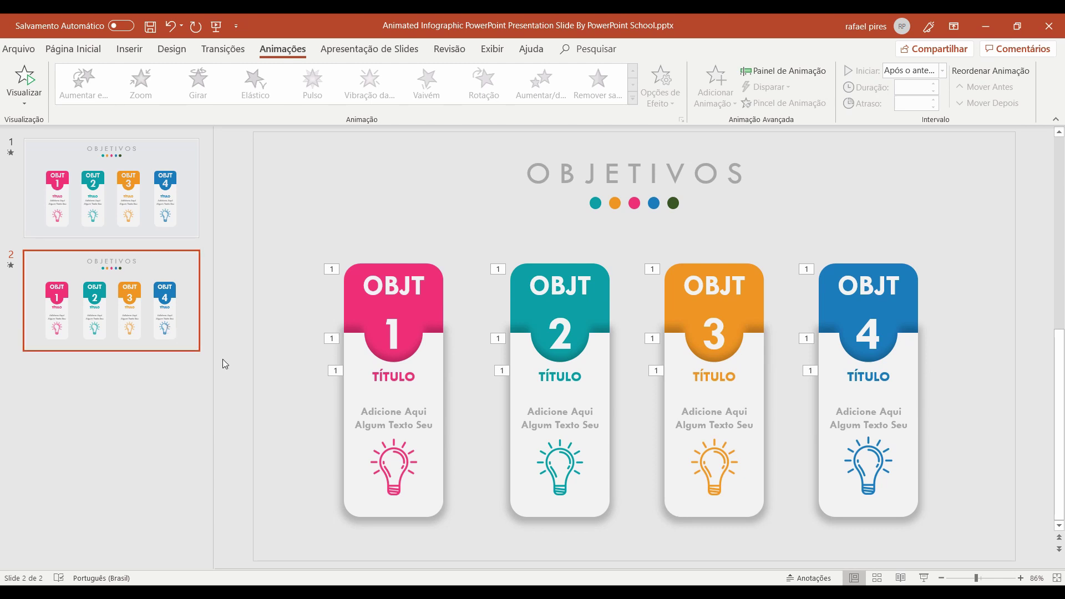
Paste the slide as slide 3 with a light grey background, then select its first animation
click(189, 377)
key(ctrl+v)
right_click(261, 296)
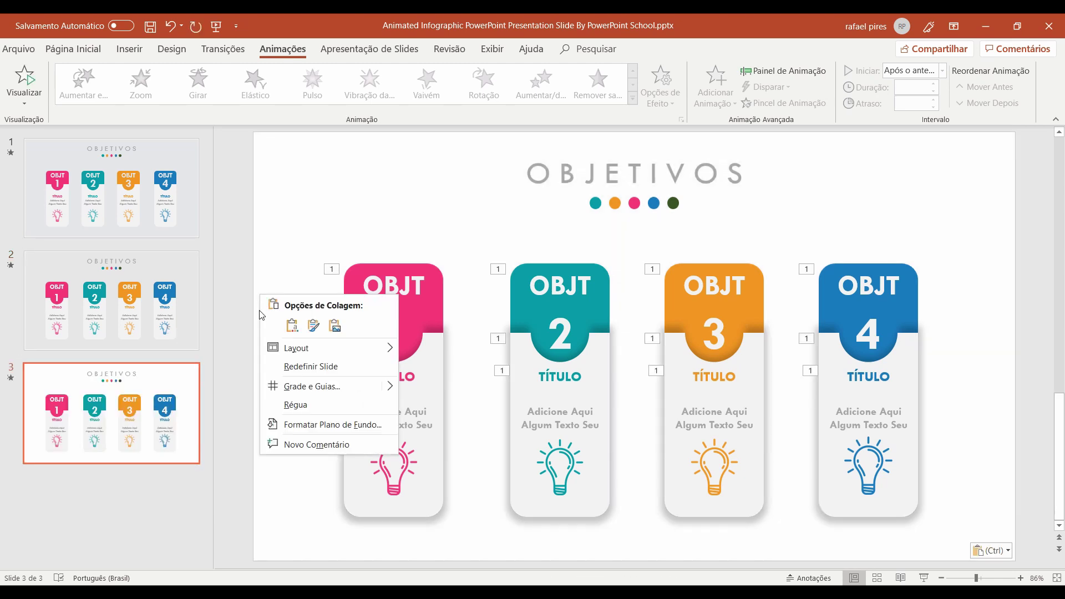
click(308, 425)
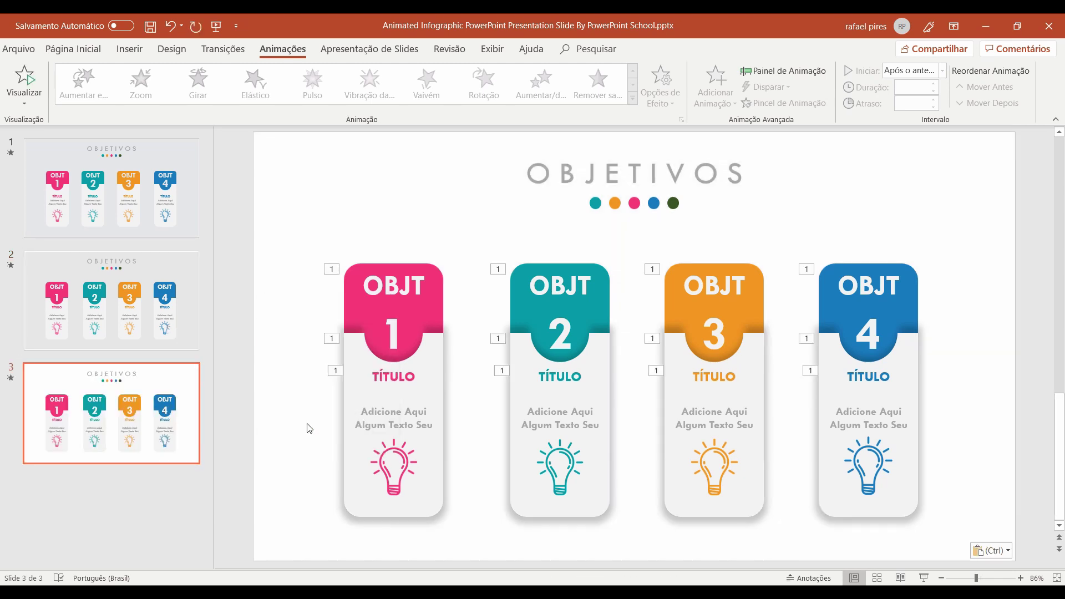
click(1036, 324)
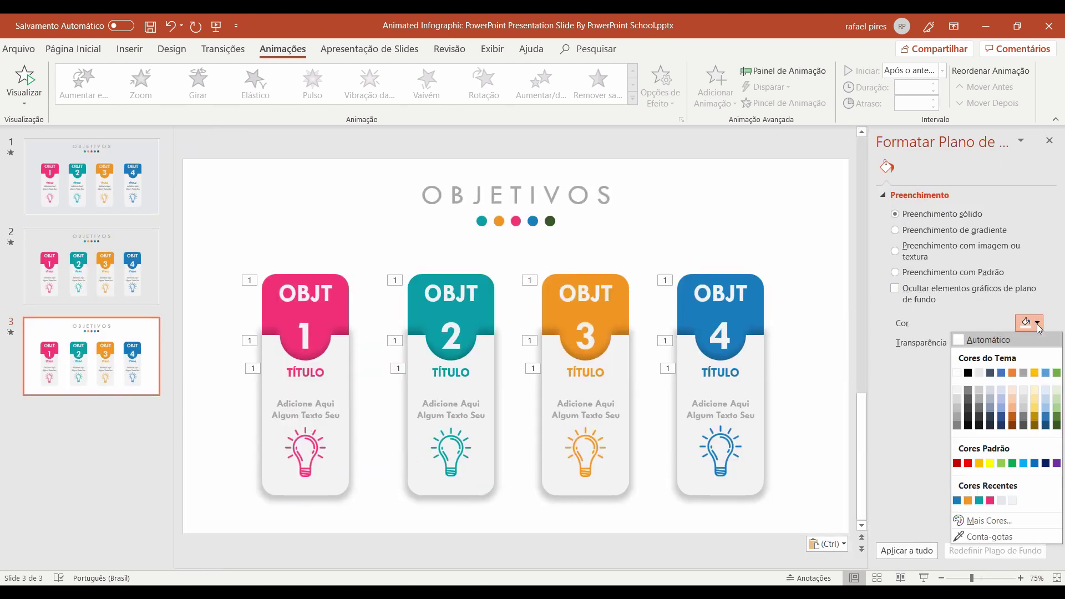
click(979, 373)
click(1049, 141)
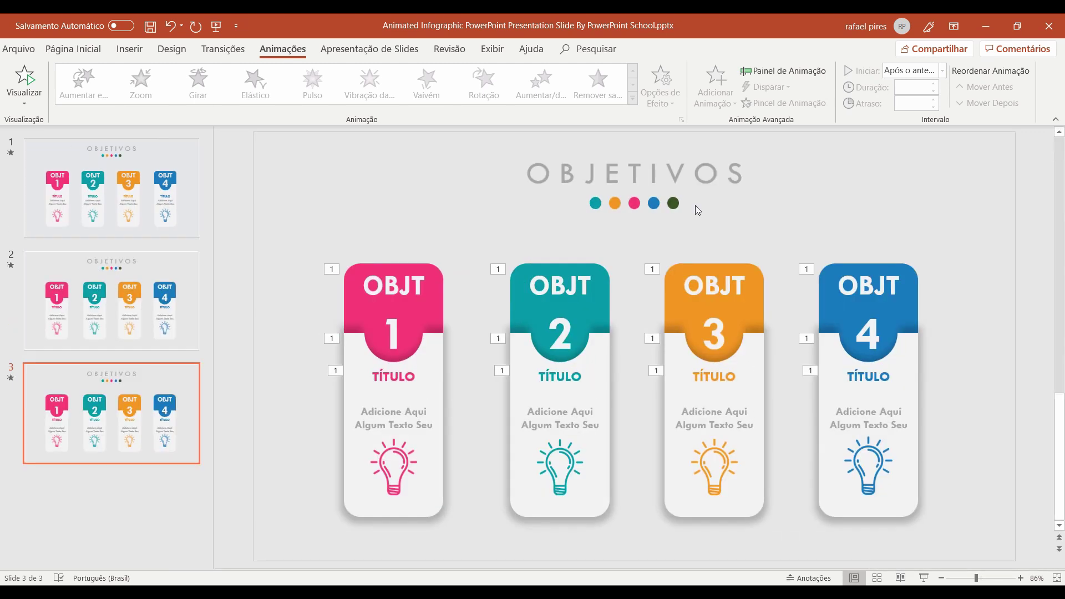
click(783, 72)
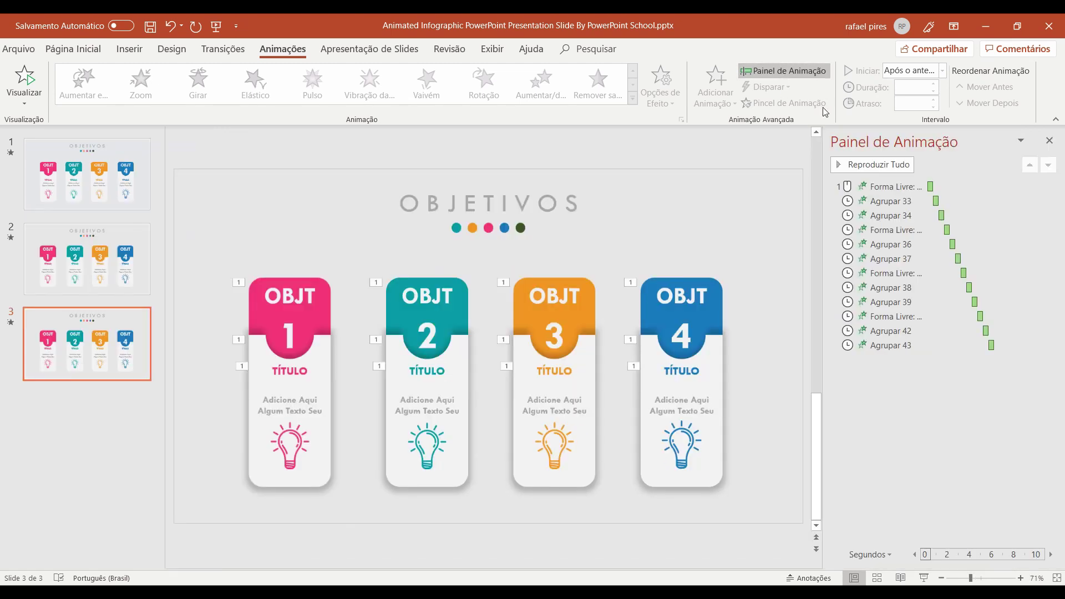
click(893, 187)
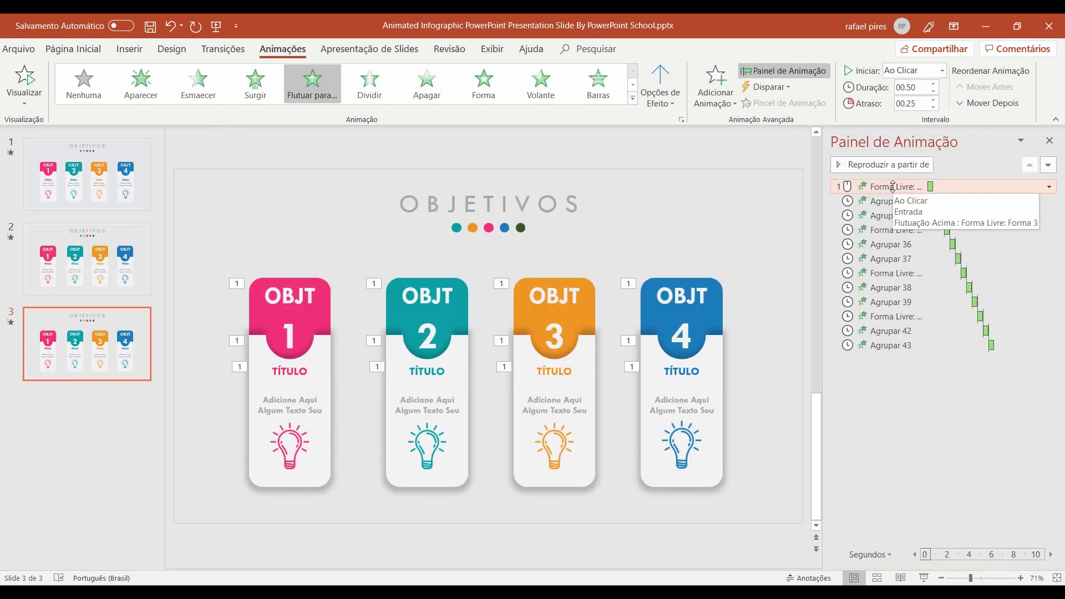
Select all twelve animations in slide 3's animation pane and delete them
key(shift+Down)
key(shift+Down)
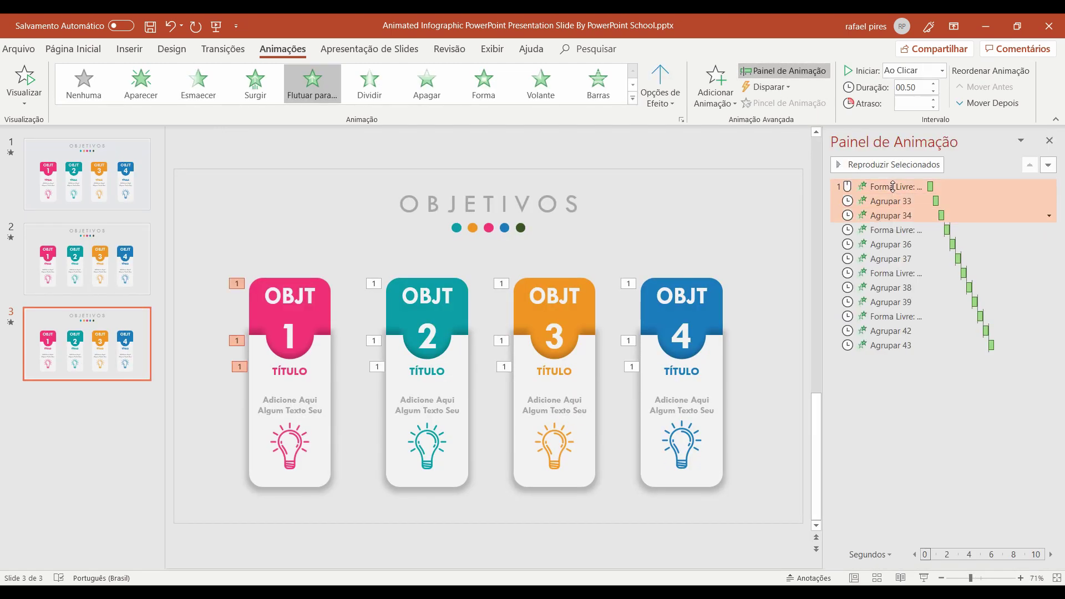
key(shift+Down)
key(shift+Down)
key(shift+Down)
key(shift+Down)
key(shift+Down)
key(shift+Down)
key(shift+Down)
key(shift+Down)
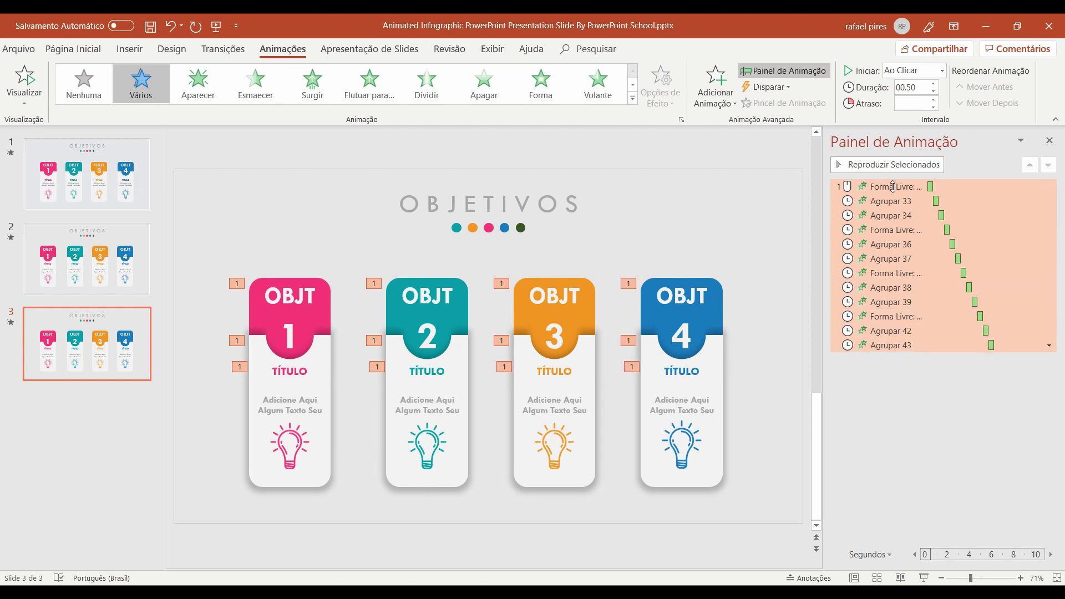
key(Delete)
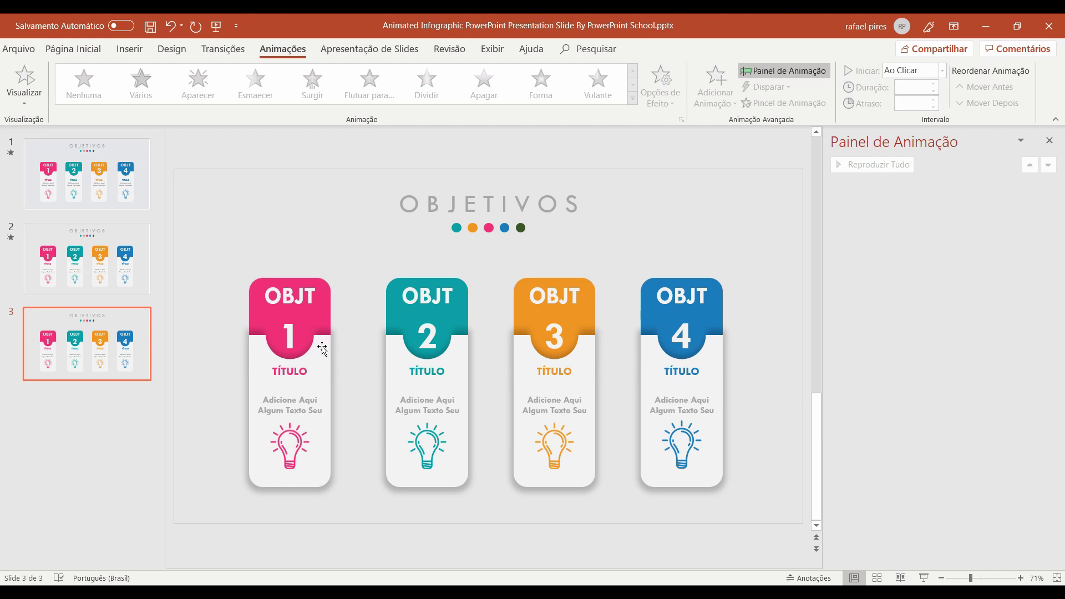
Give the four card body shapes a Float In (Flutuar para) entrance
click(322, 349)
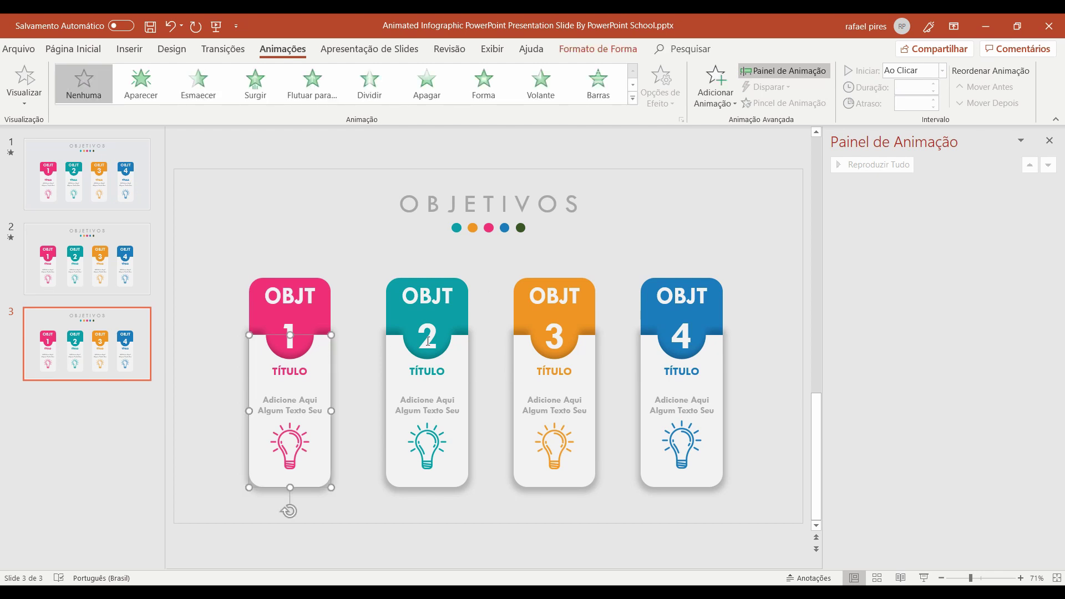
shift+click(461, 345)
shift+click(596, 347)
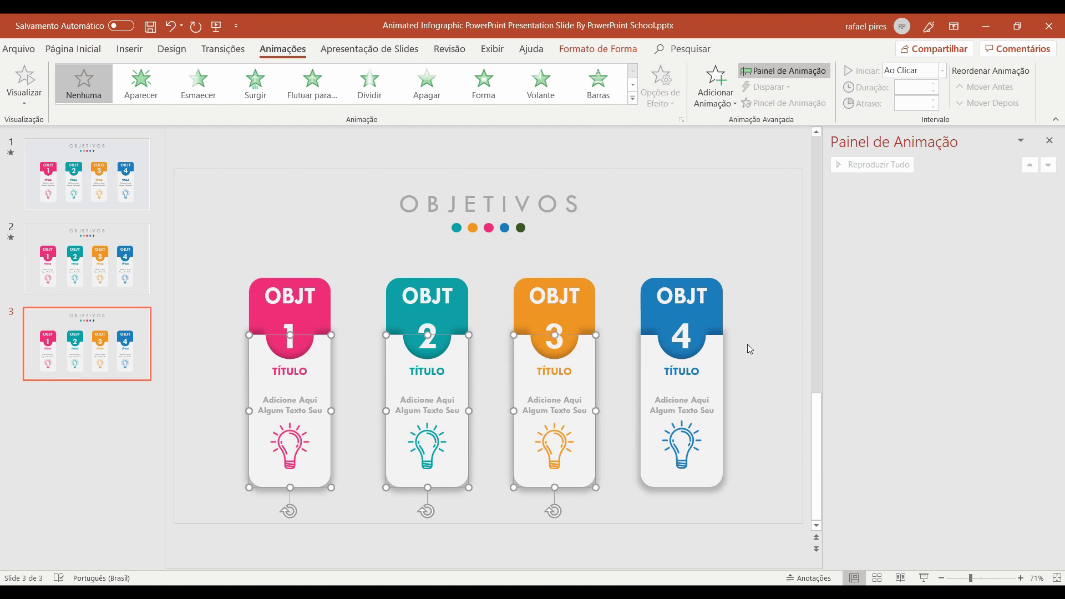
shift+click(718, 353)
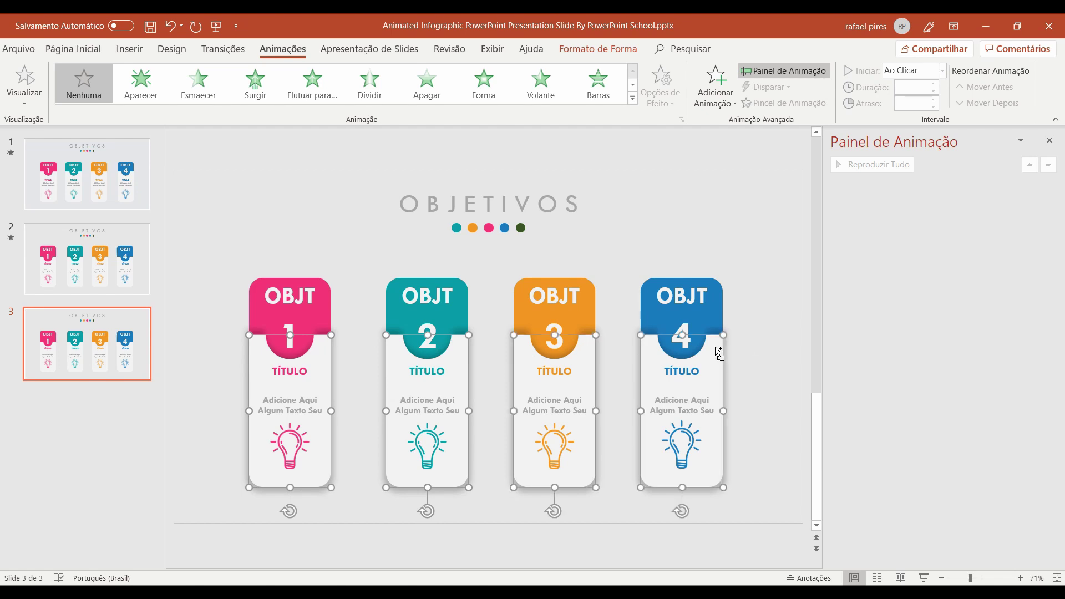
click(721, 102)
click(893, 150)
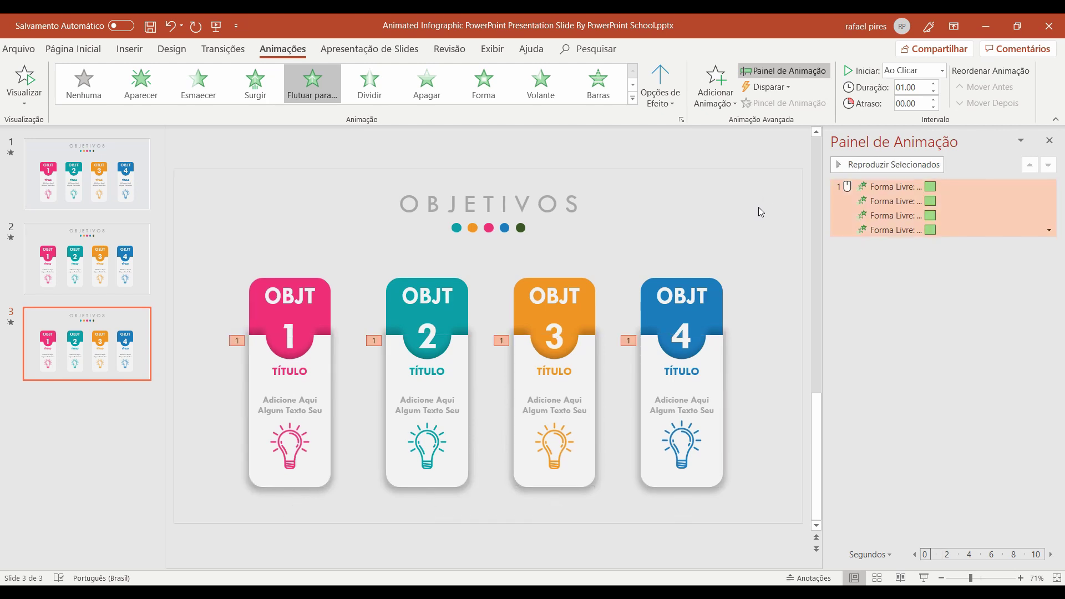
Add a Float In entrance to the OBJT 1–4 header groups
click(327, 300)
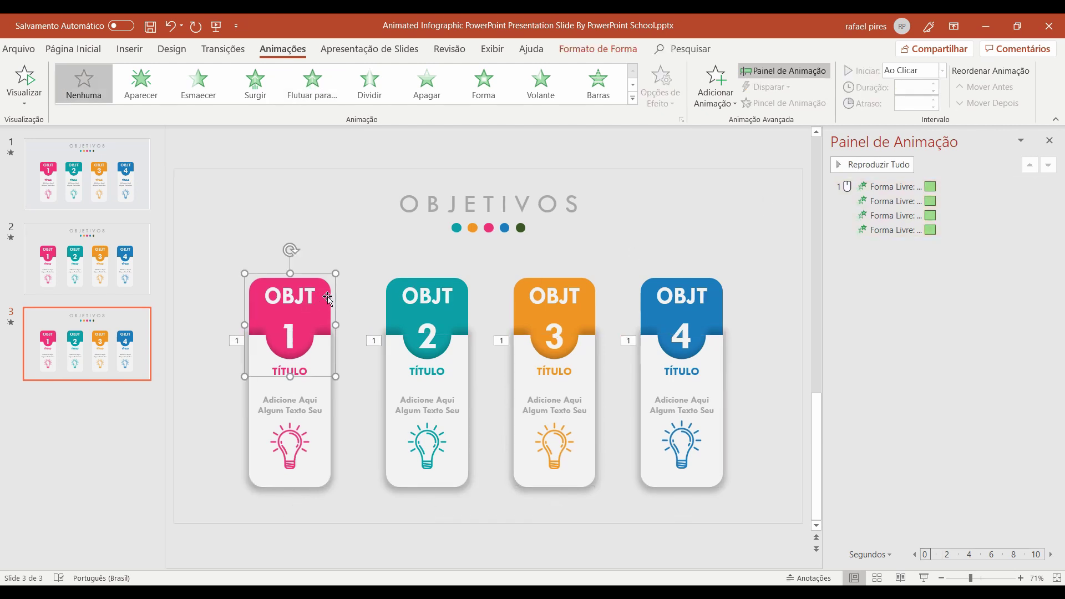
shift+click(467, 298)
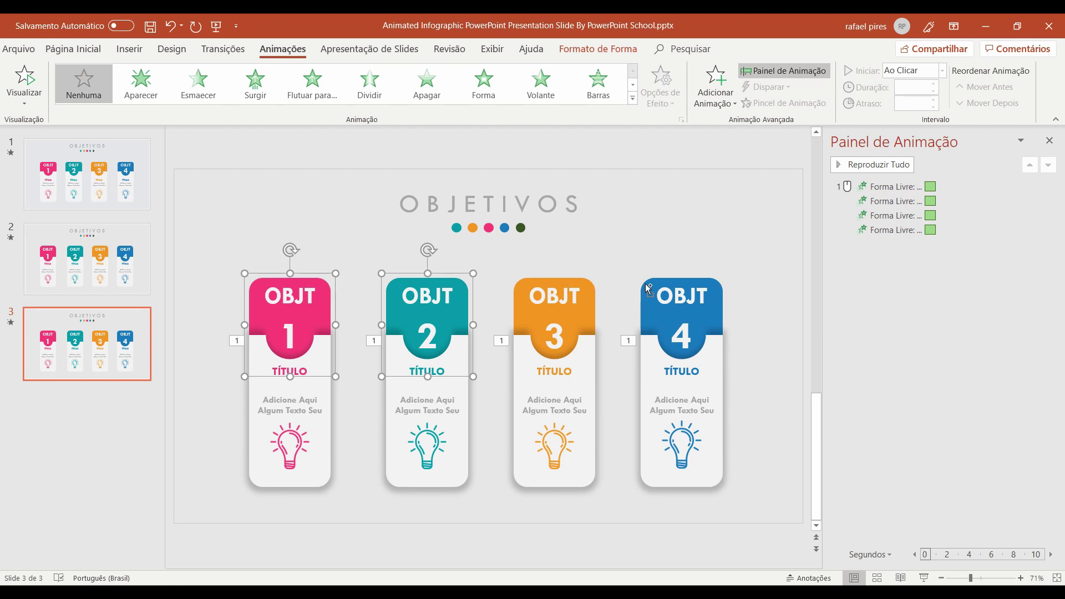
shift+click(589, 300)
shift+click(715, 290)
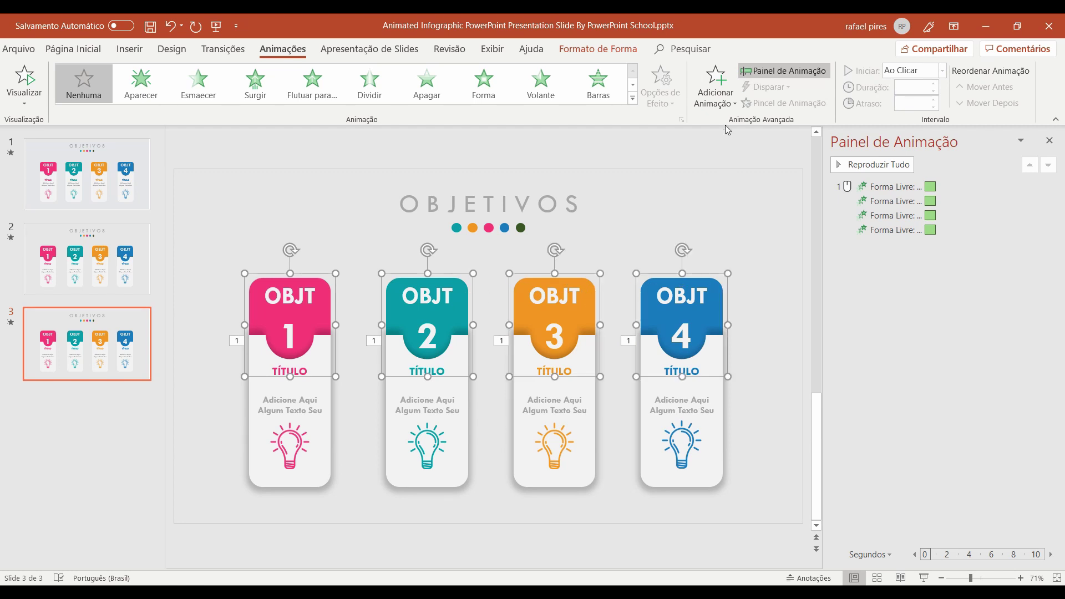
click(715, 84)
click(888, 145)
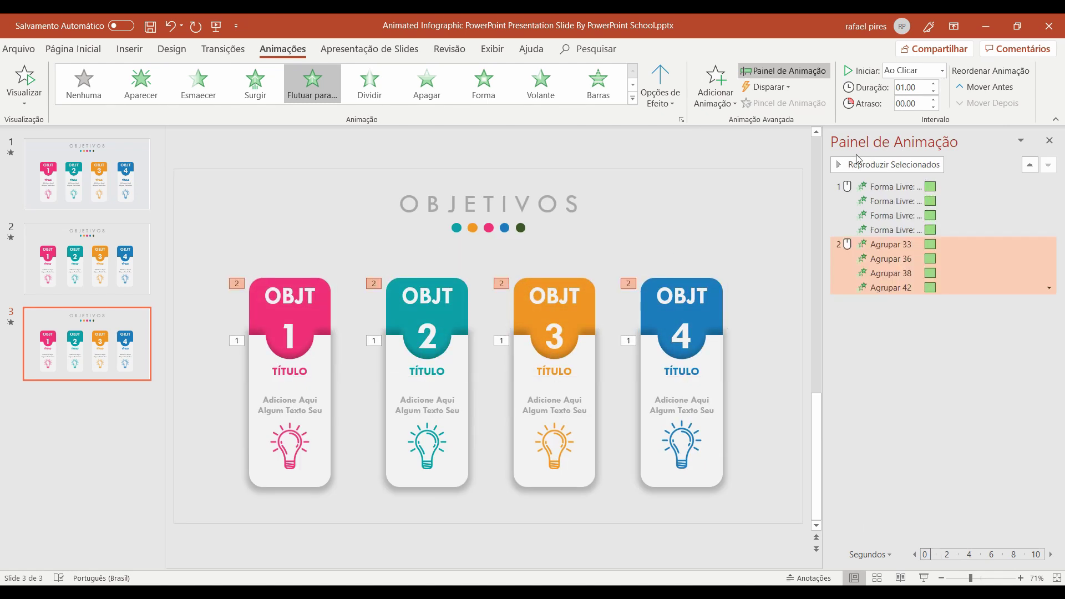
Set the four card (Forma Livre) animations to 0.50 s duration with a 0.25 s delay
click(912, 187)
key(shift+Down)
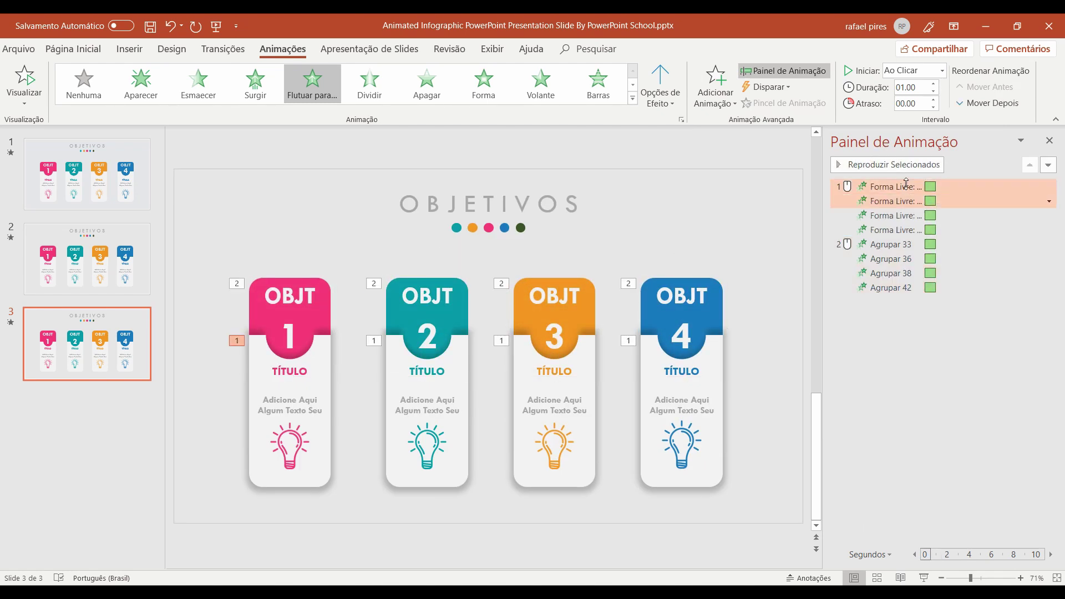
key(shift+Down)
key(shift+Down)
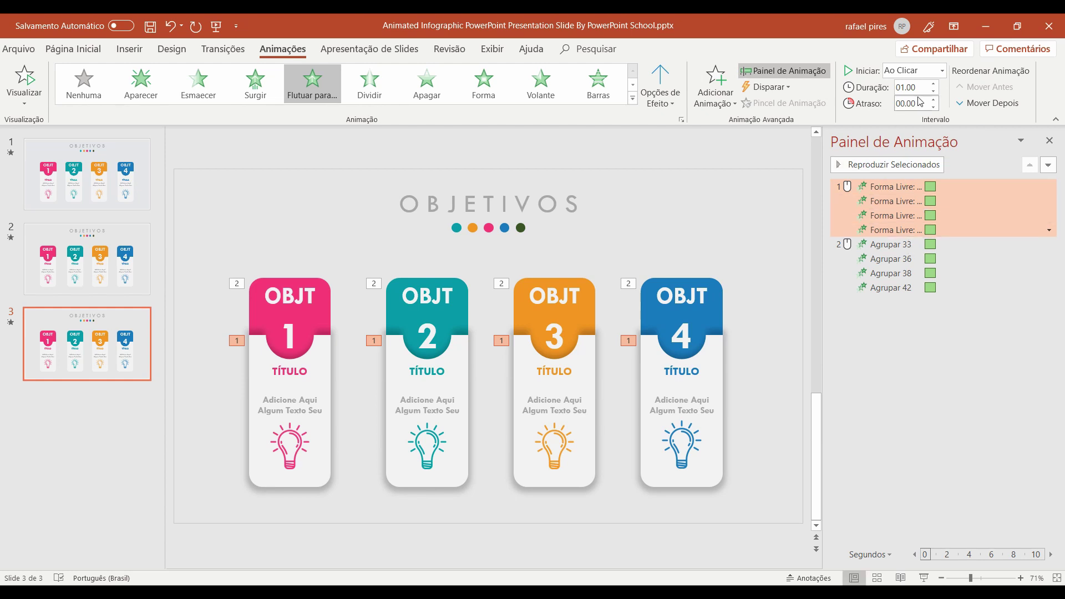
click(933, 92)
click(933, 92)
click(934, 101)
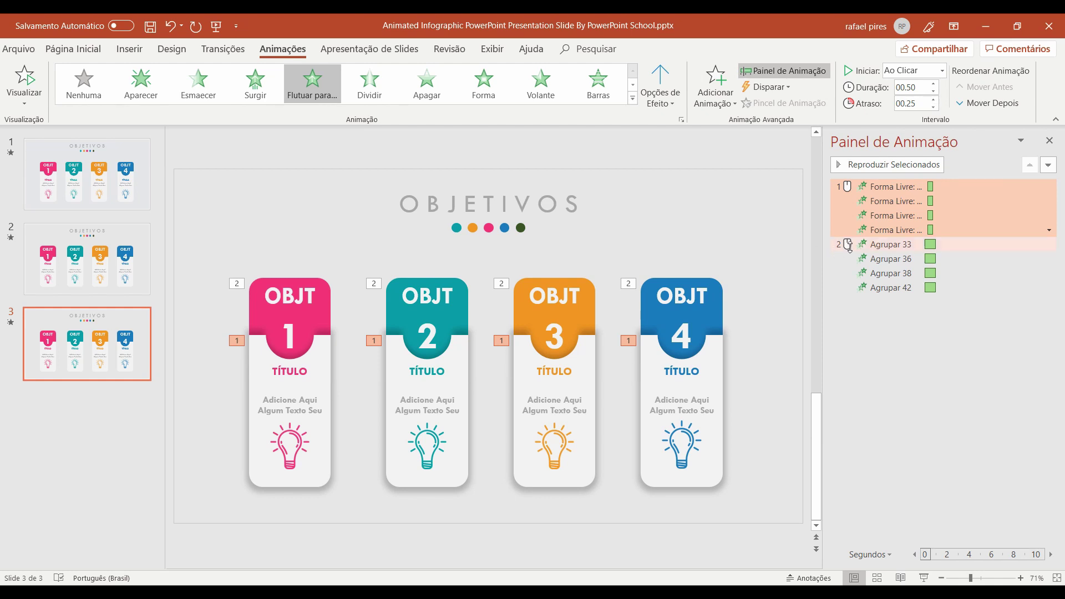
Set the four header (Agrupar) animations to 0.50 s, starting After Previous
click(883, 244)
key(shift+Down)
key(shift+Down)
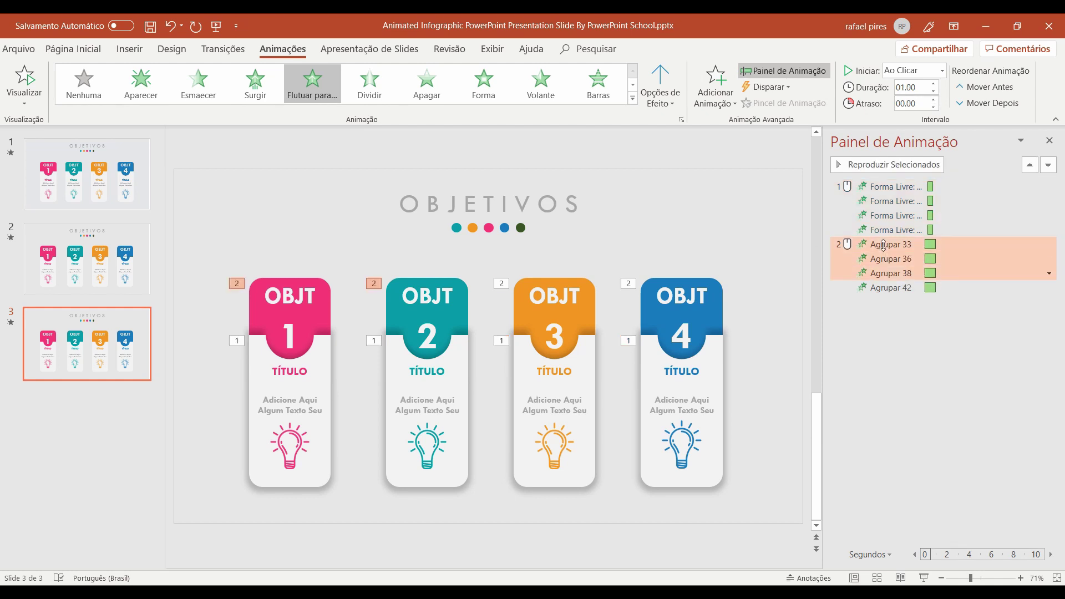
key(shift+Down)
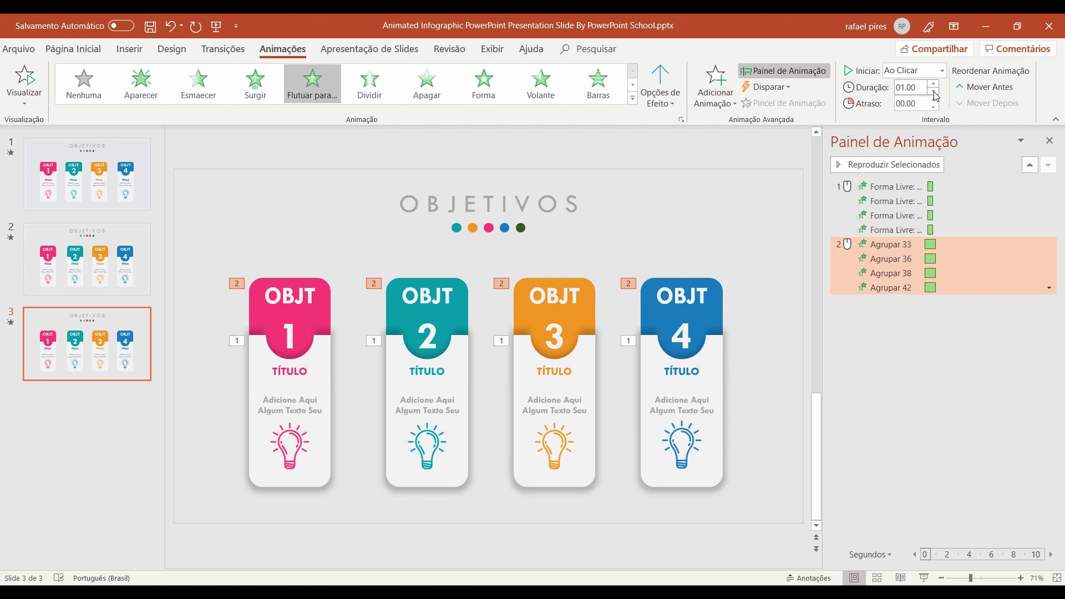
click(933, 92)
click(933, 92)
click(942, 70)
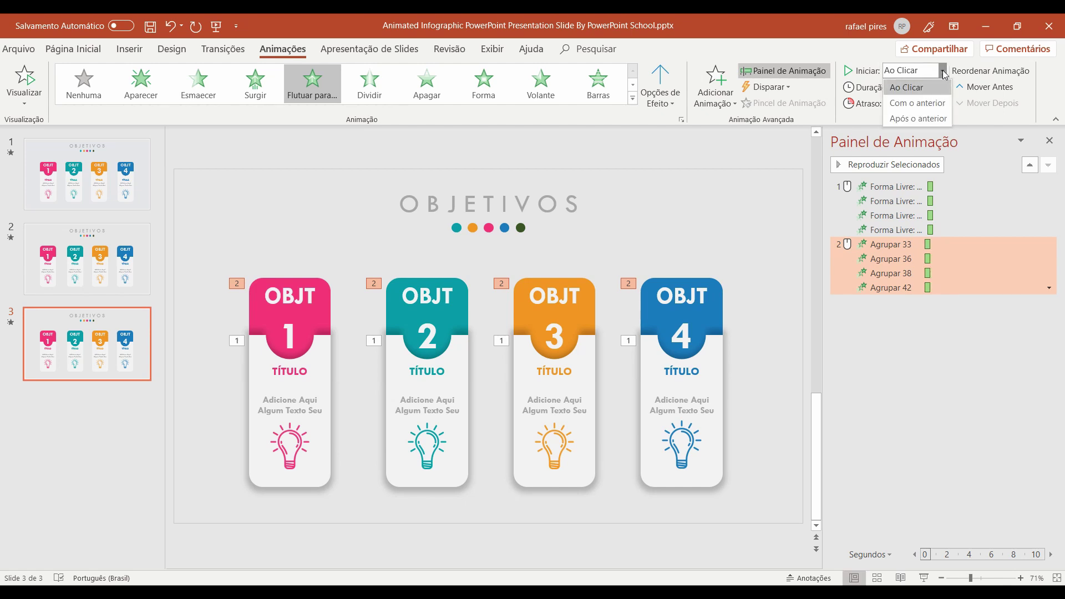
click(919, 119)
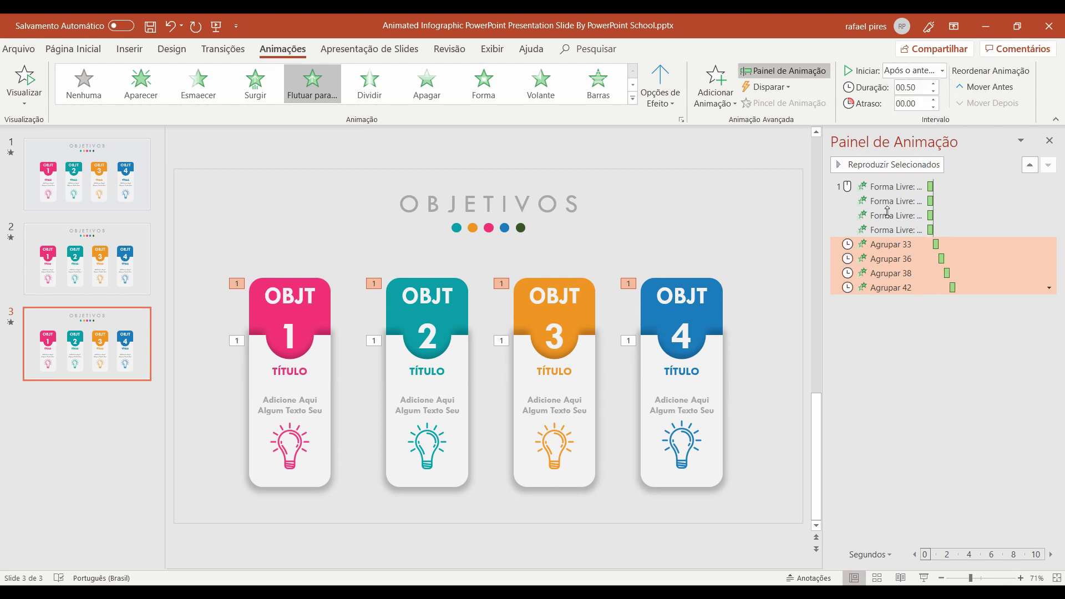
Make Agrupar 36, 38 and 42 start With Previous so the headers float in together
click(942, 71)
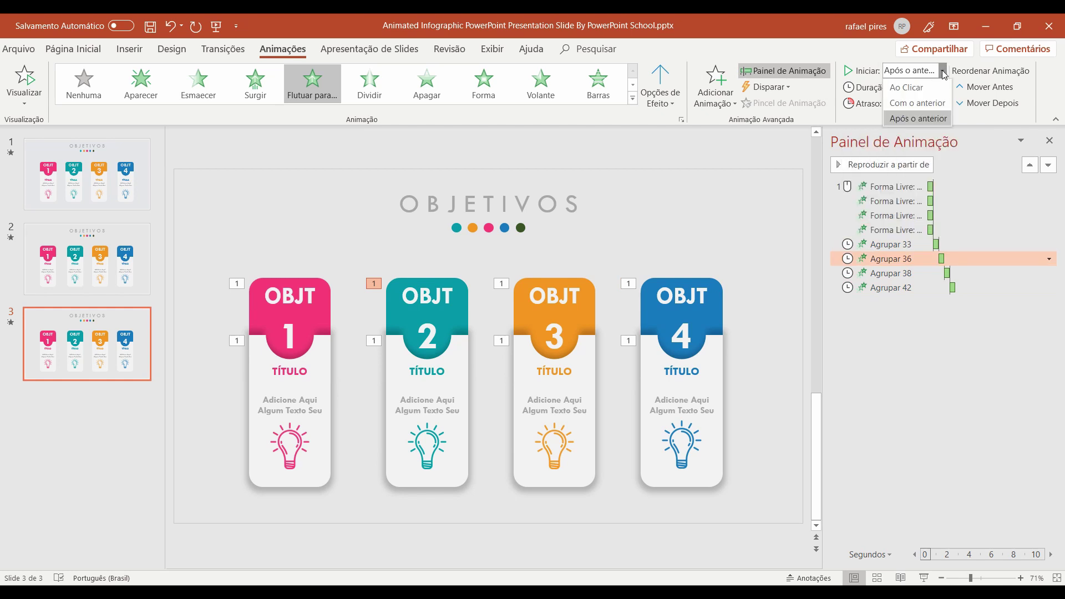
click(917, 103)
click(891, 273)
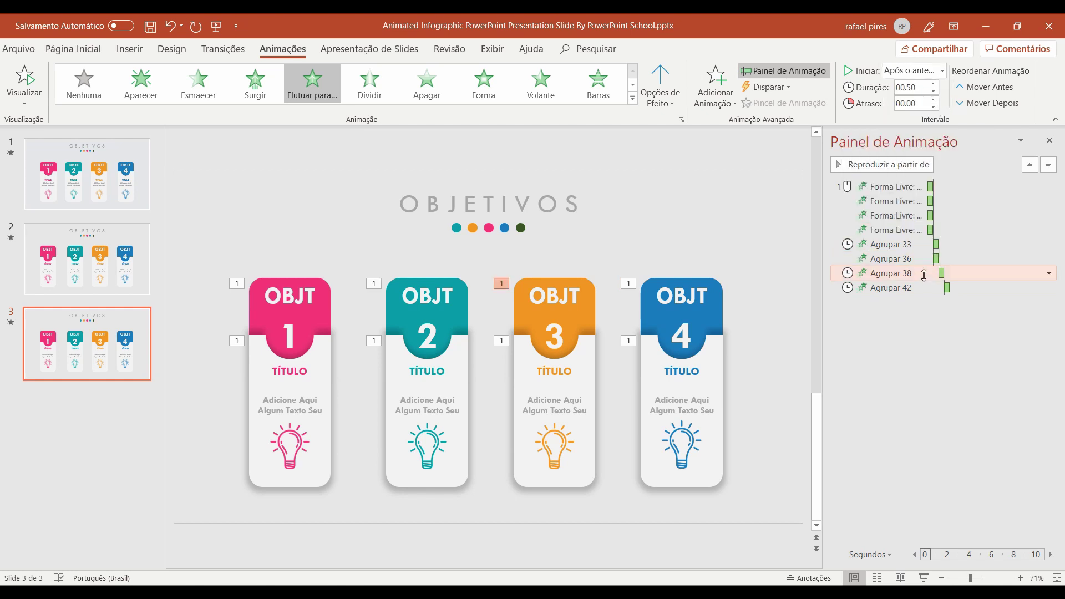
click(943, 71)
click(932, 118)
click(943, 71)
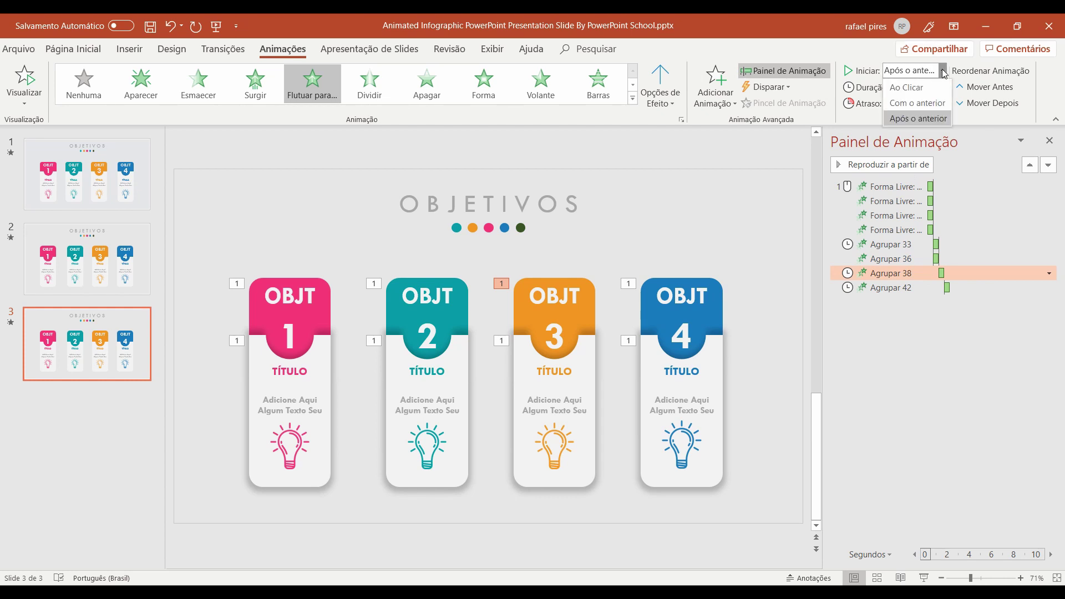
click(916, 102)
click(891, 288)
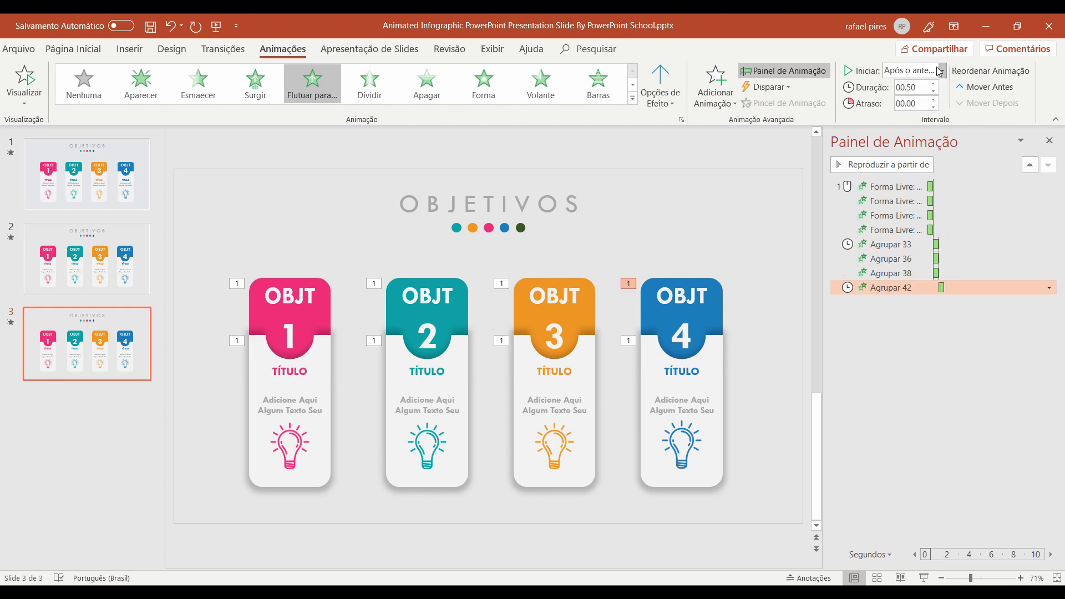
click(943, 71)
click(917, 103)
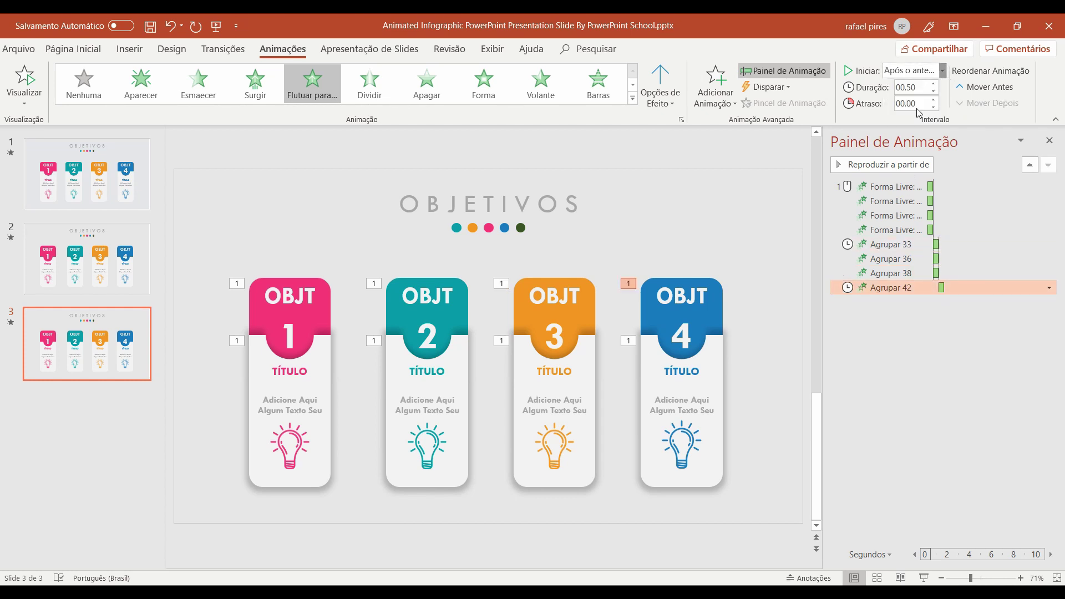
click(796, 273)
Give the four lower card title sections a Zoom entrance starting After Previous
click(282, 400)
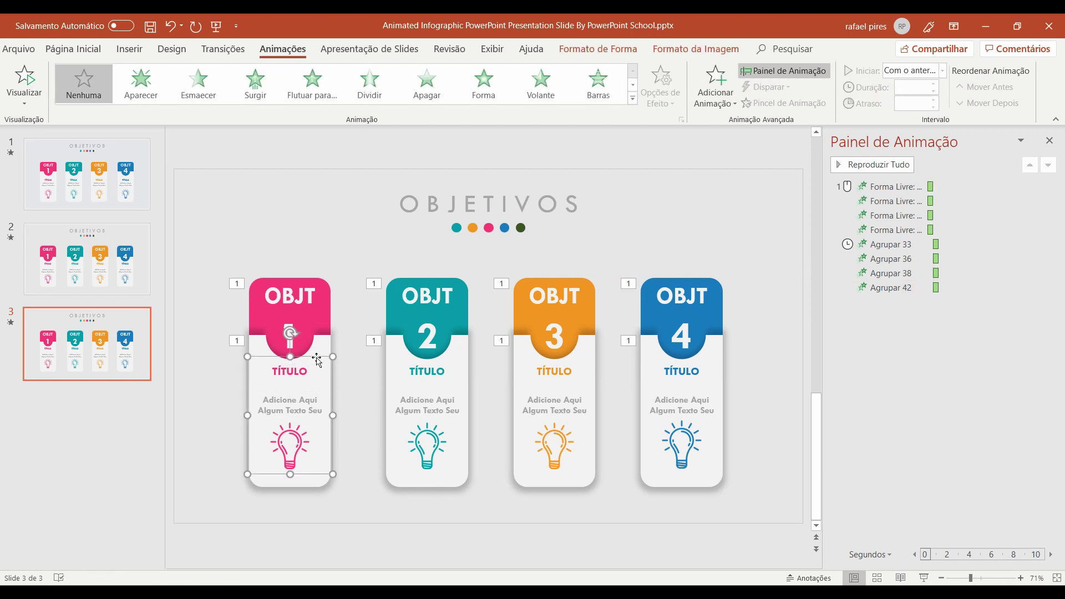
shift+click(443, 368)
shift+click(573, 383)
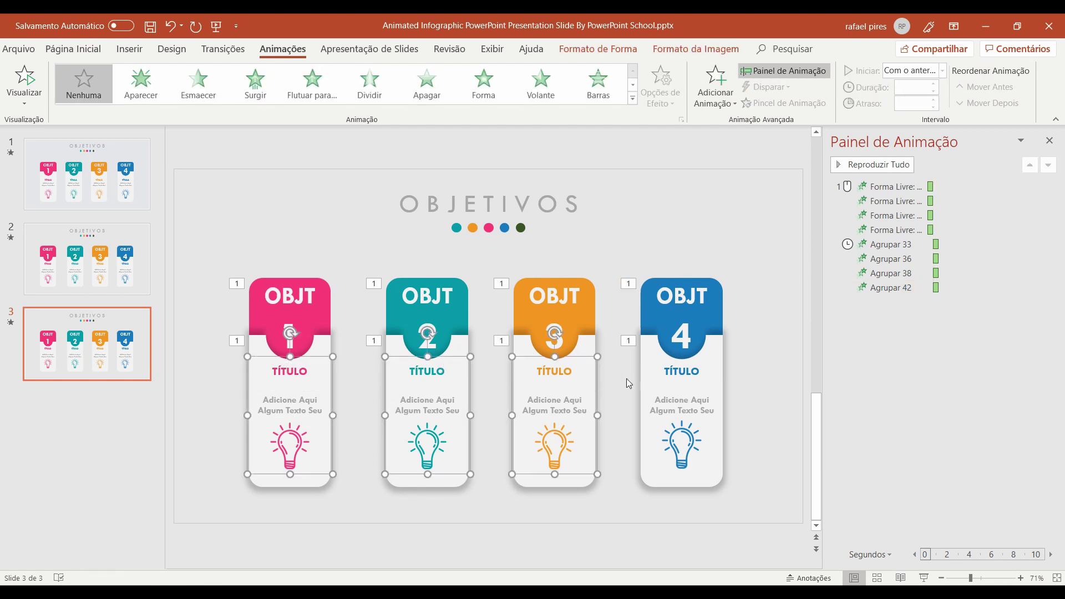
shift+click(688, 395)
click(716, 92)
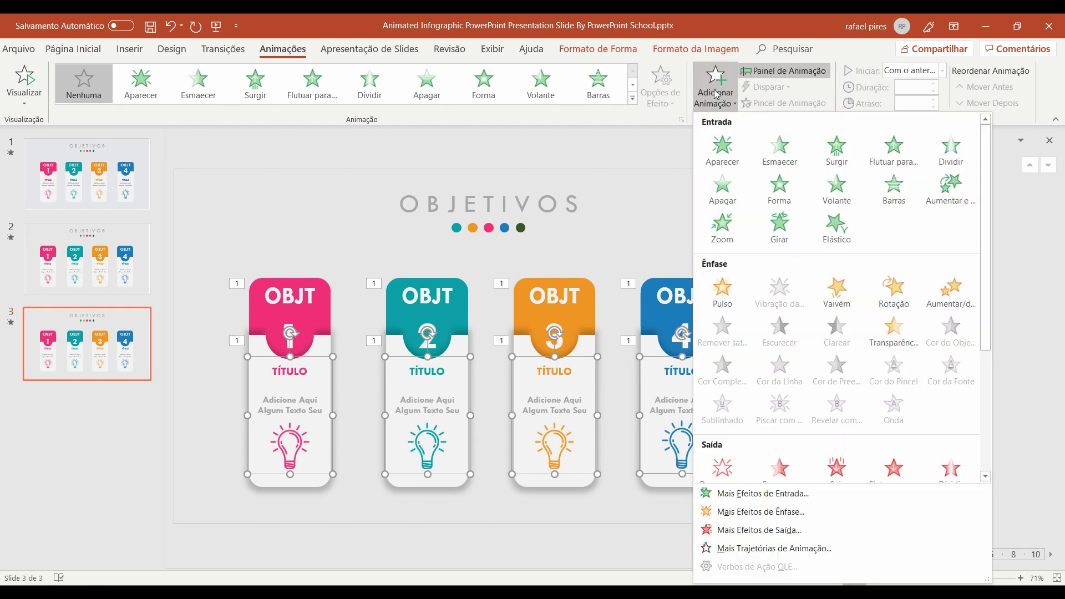
click(722, 230)
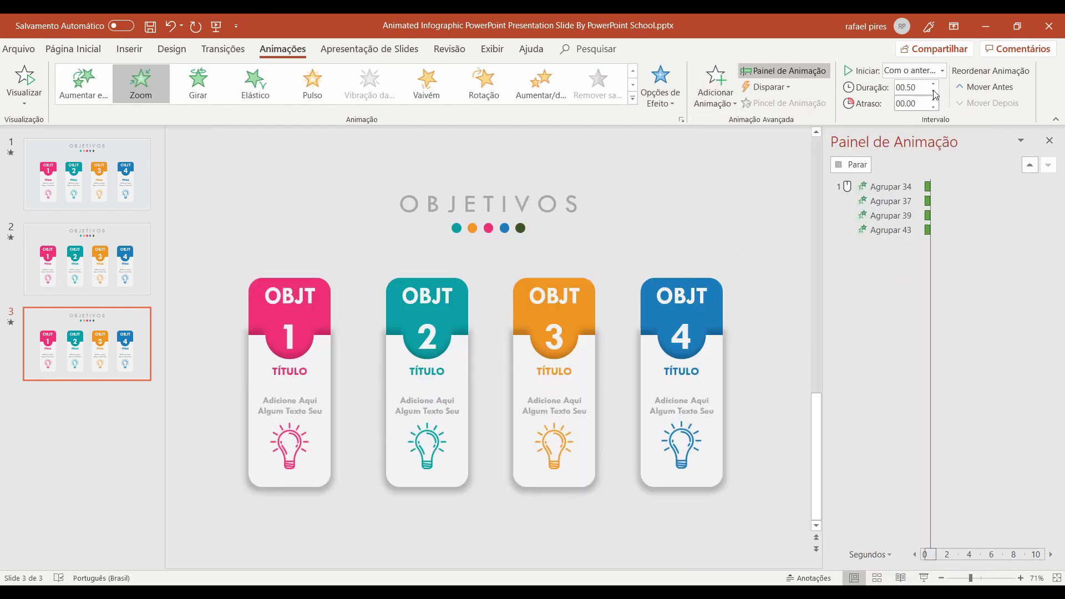
click(945, 71)
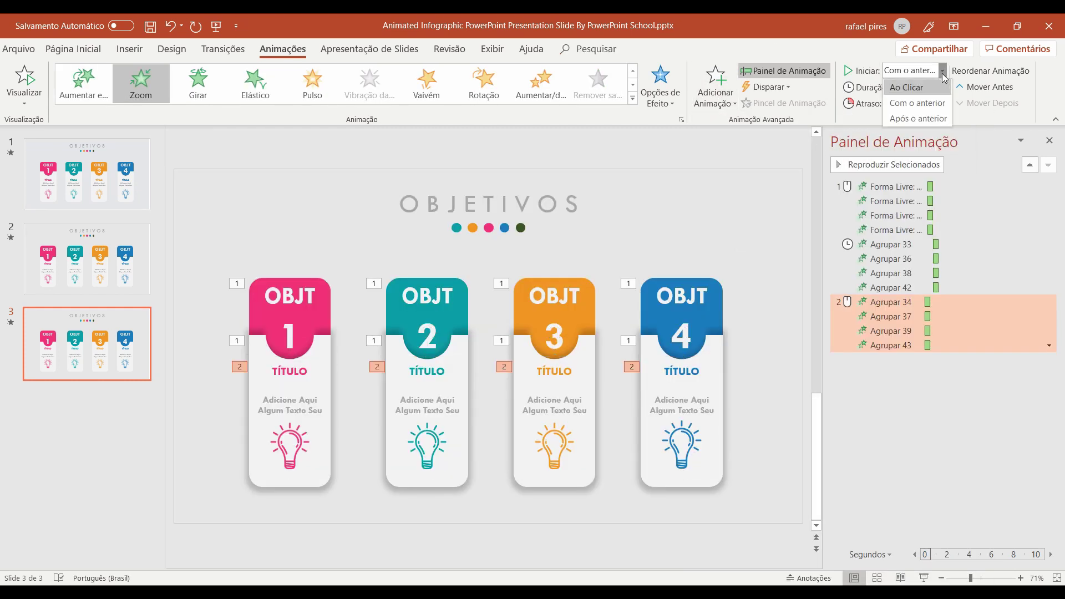
click(935, 122)
Set Agrupar 37, 39 and 43 to start With Previous, then run the slide show
click(890, 316)
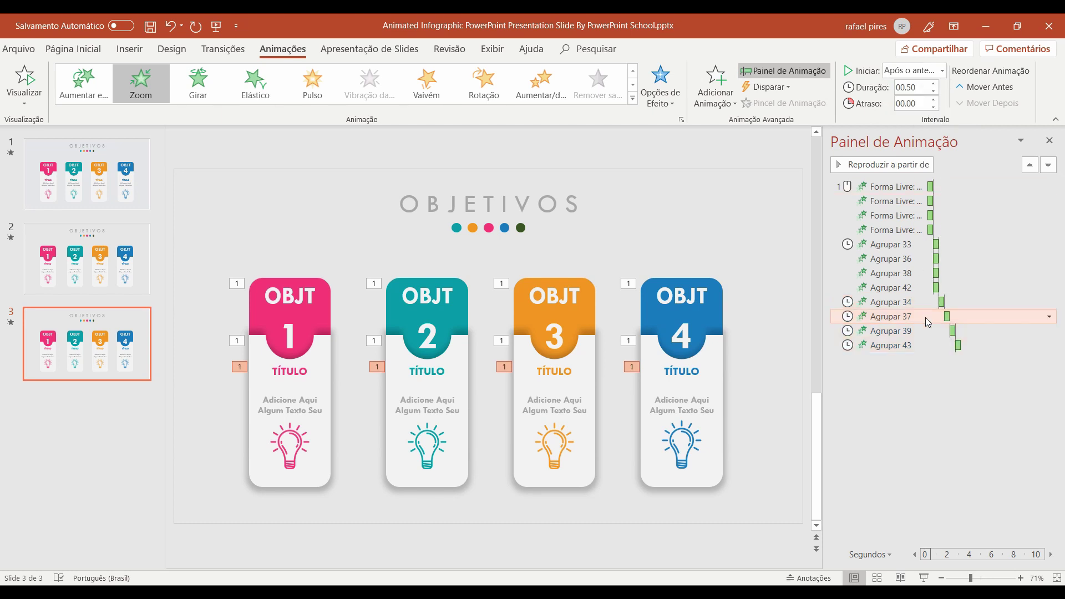
click(942, 70)
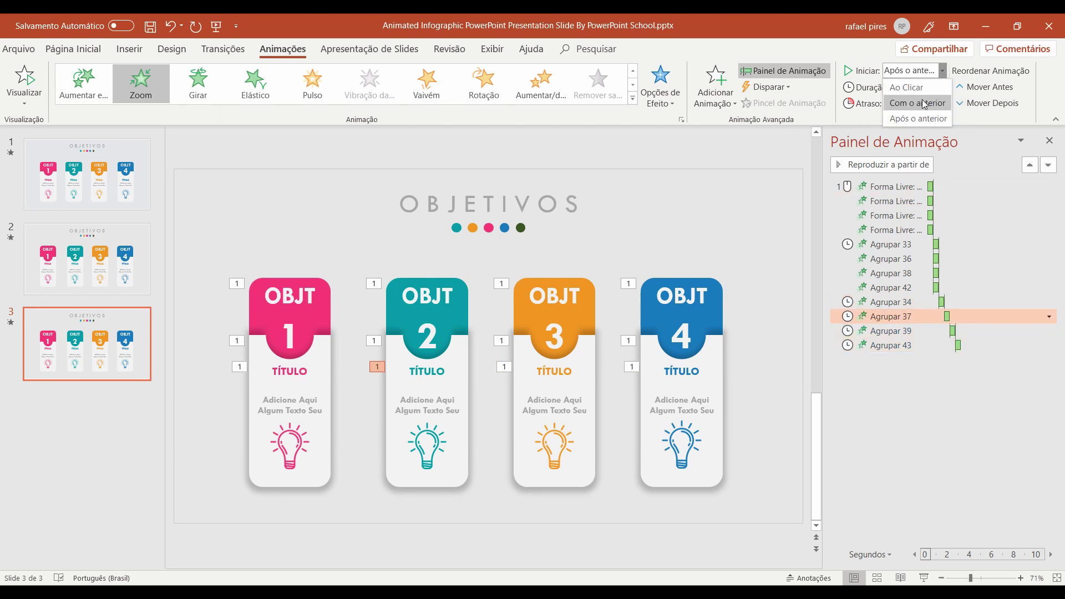
click(917, 103)
click(891, 330)
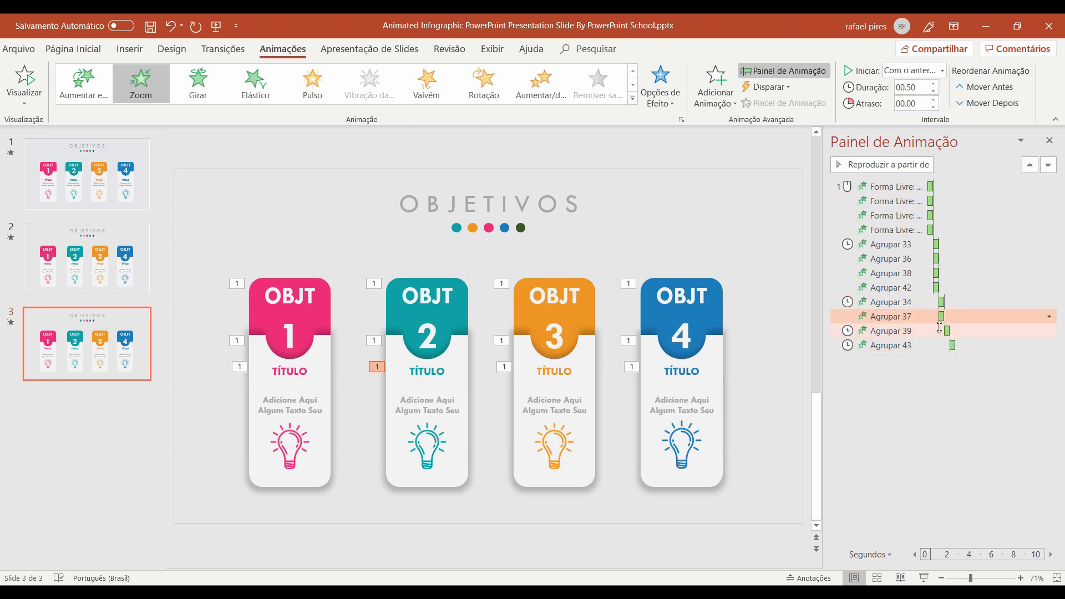
click(942, 70)
click(917, 103)
click(920, 348)
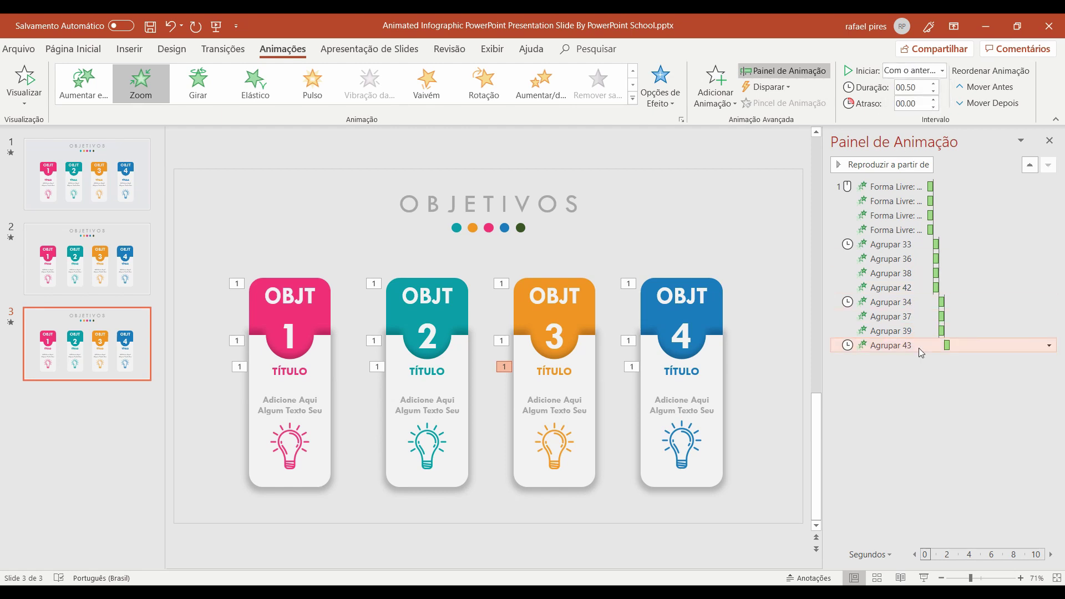
click(942, 71)
click(918, 103)
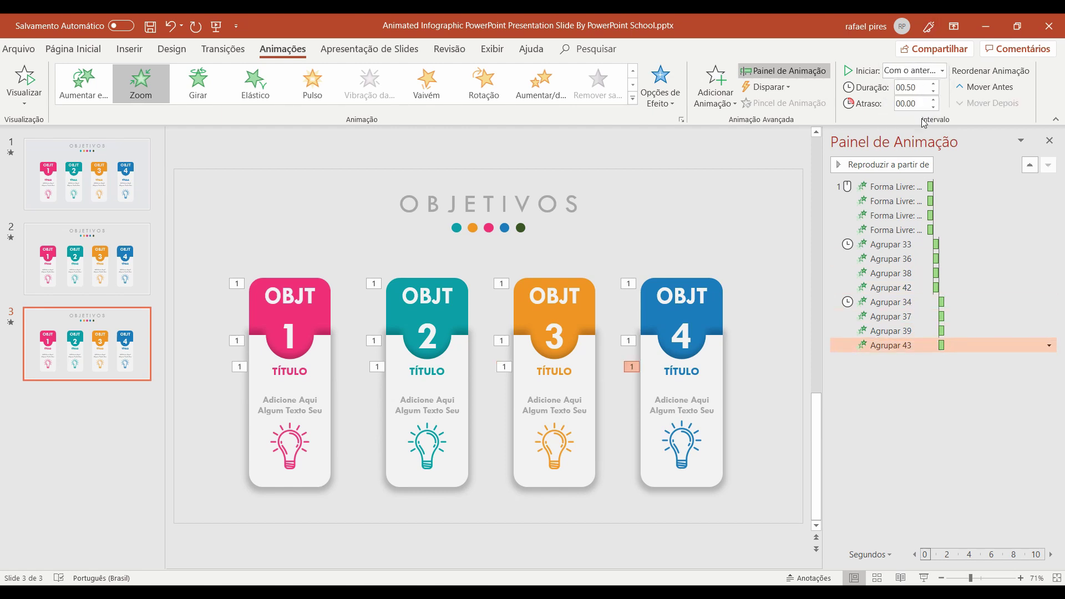
click(1049, 140)
click(924, 578)
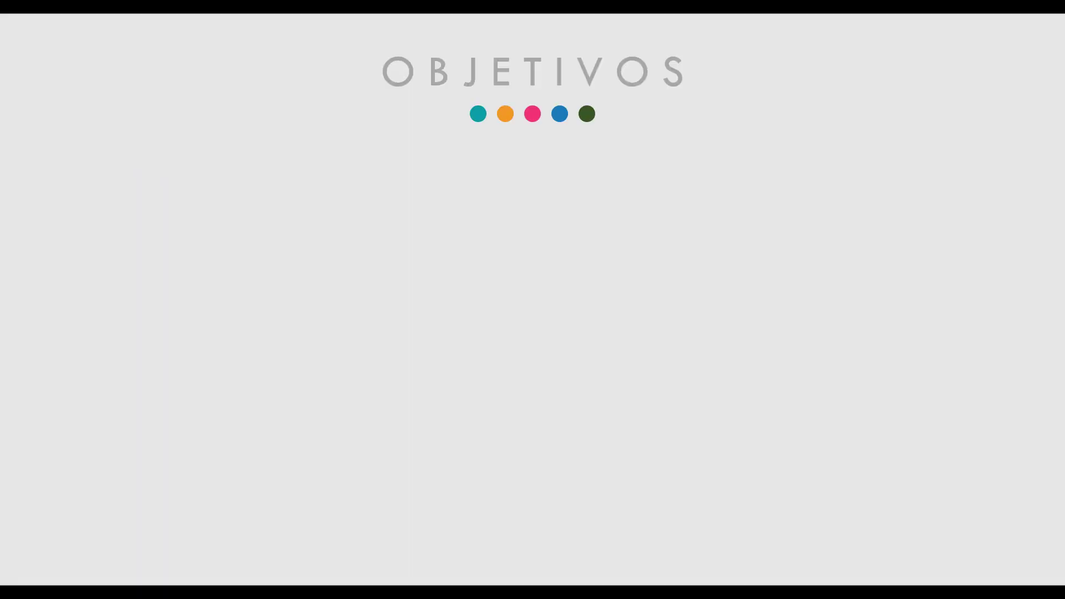